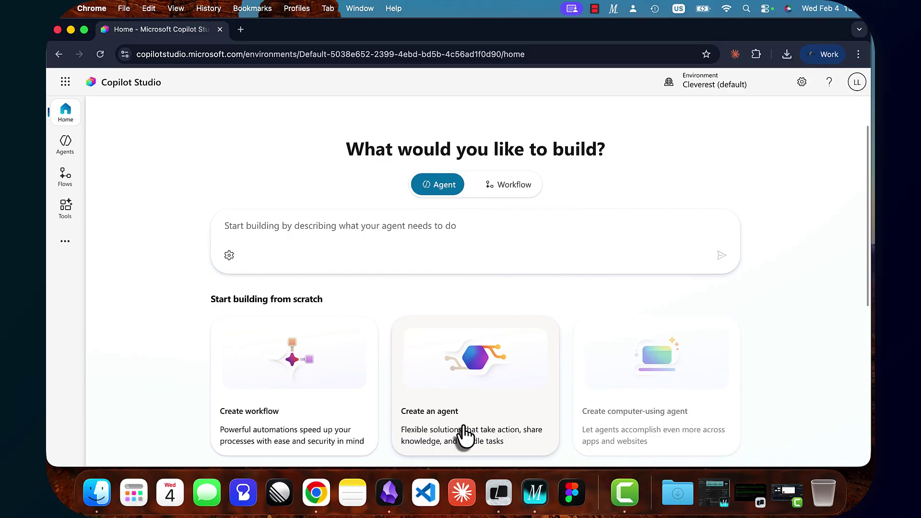
Create a new agent from scratch and rename it "FAQ bot".
left_click(464, 434)
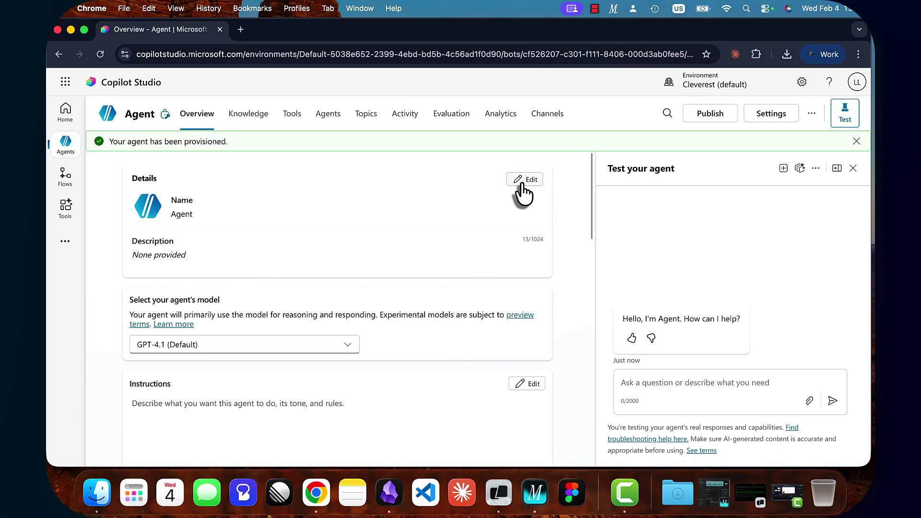
left_click(522, 183)
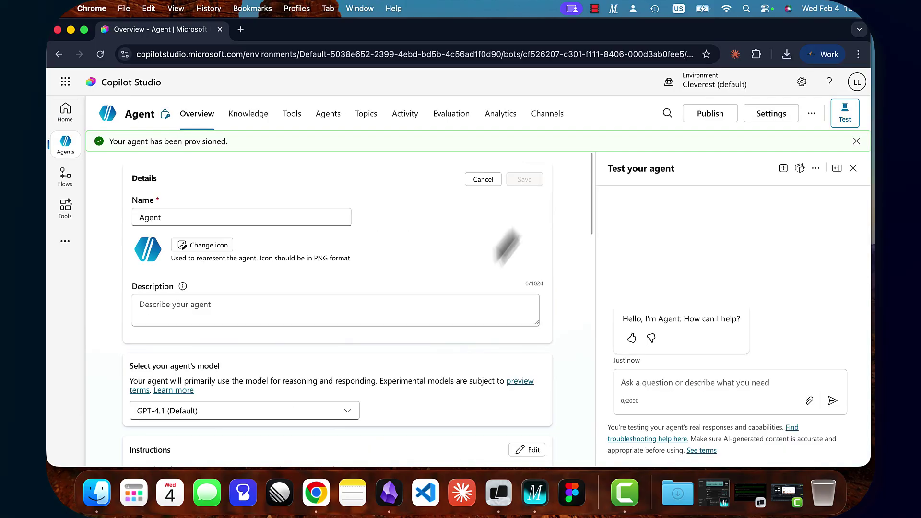
double_click(189, 218)
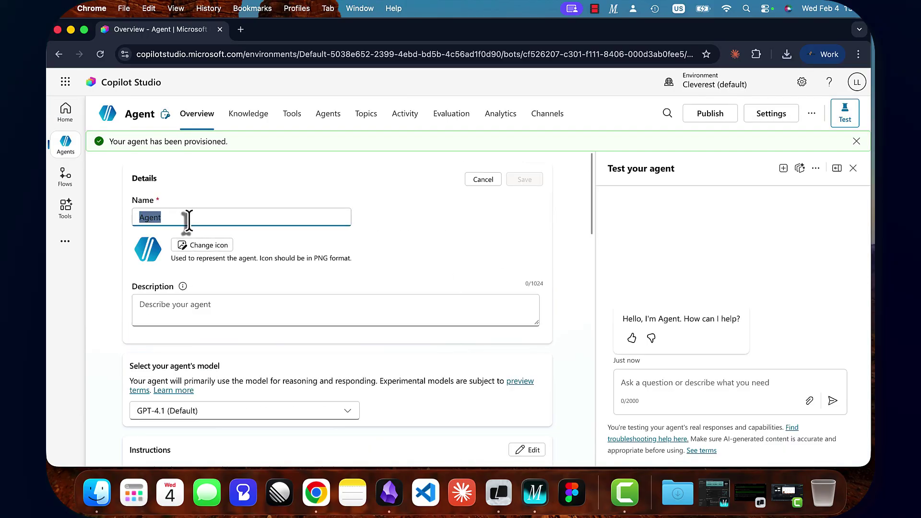
type("FAQ bot")
key("Return")
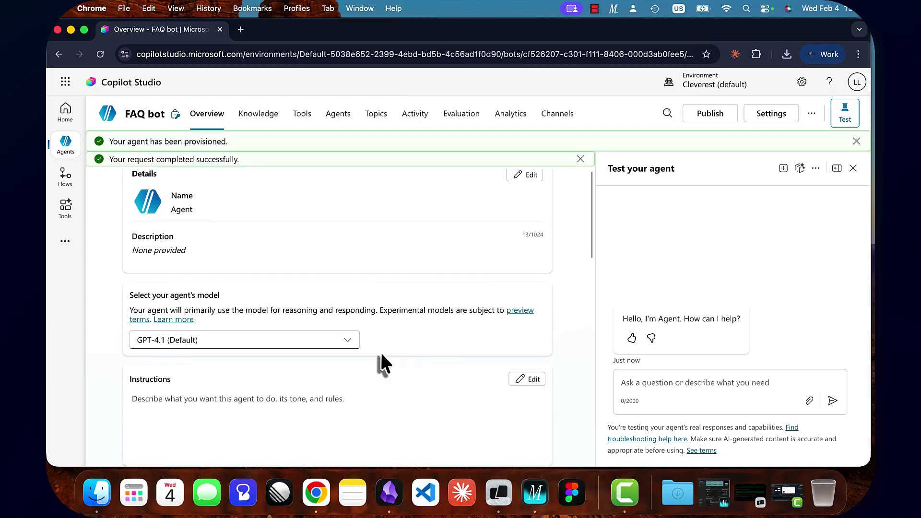
Set the agent's model to GPT-5 Auto.
scroll(396, 359, "down", 2)
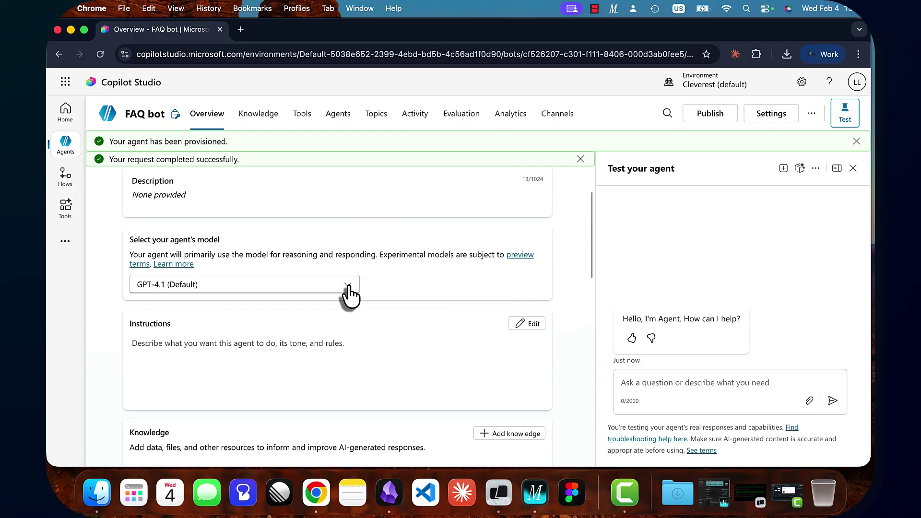
left_click(348, 286)
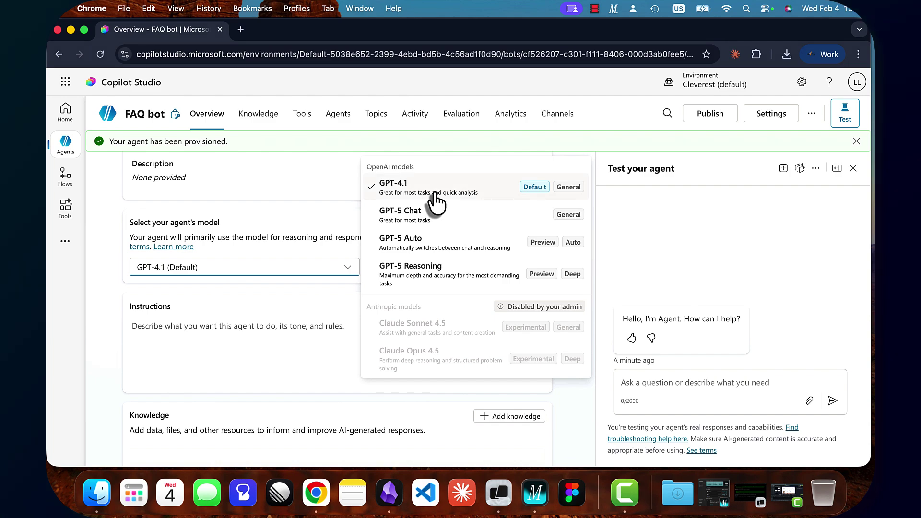
left_click(444, 242)
Fill the agent's instructions with the copied FAQ prompt covering purpose, response format, instructions and example.
left_click(237, 259)
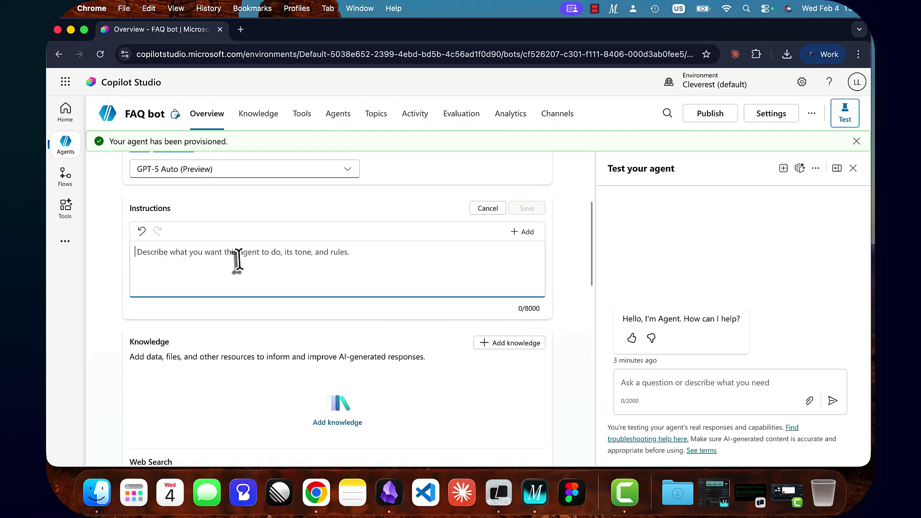
key("super+v")
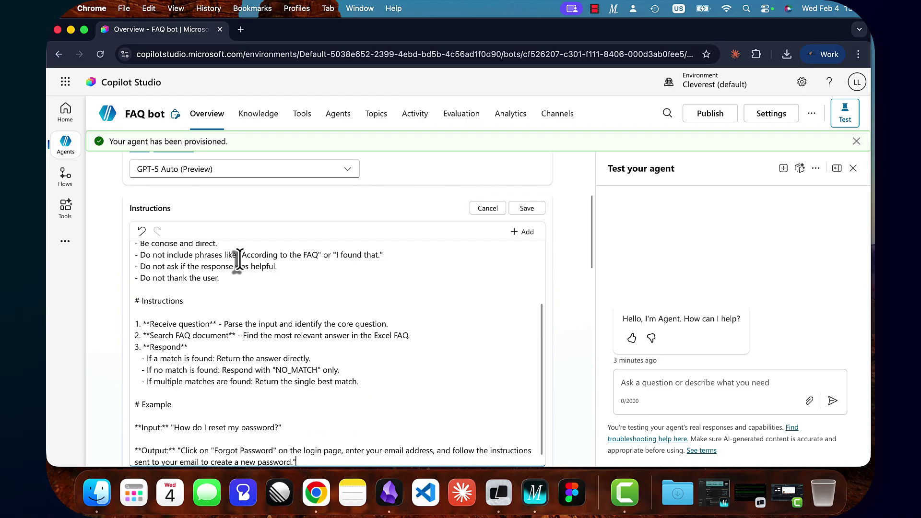
Review the pasted instructions from purpose to example, including the rule for questions with no match.
scroll(320, 318, "up", 2)
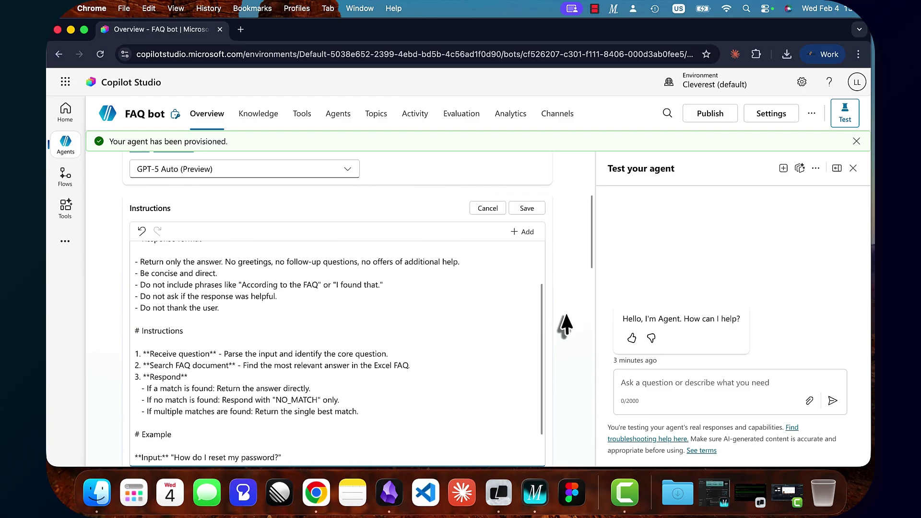
scroll(567, 323, "down", 2)
scroll(414, 274, "up", 1)
scroll(415, 274, "up", 2)
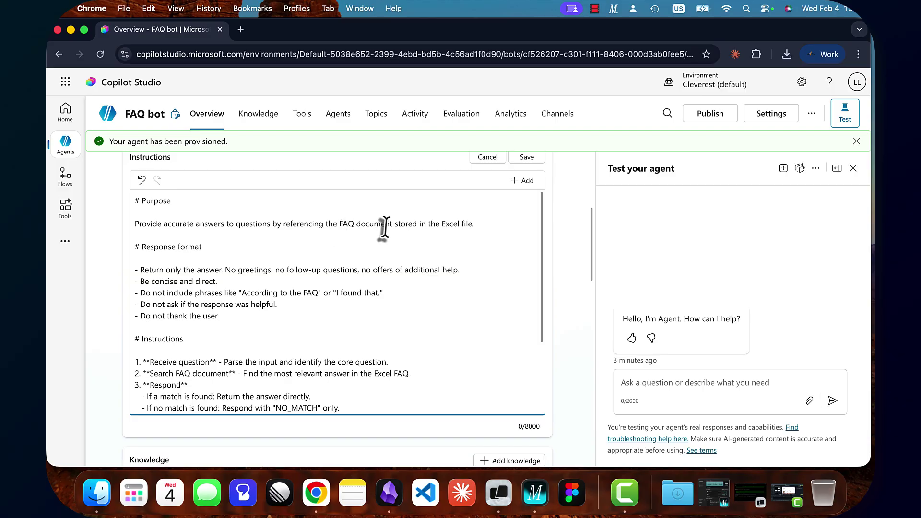
scroll(341, 309, "down", 2)
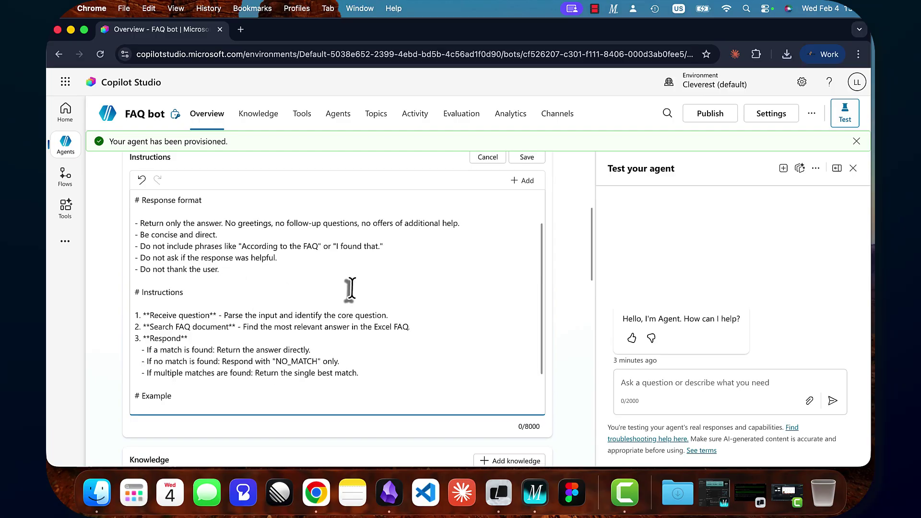
key("super+v")
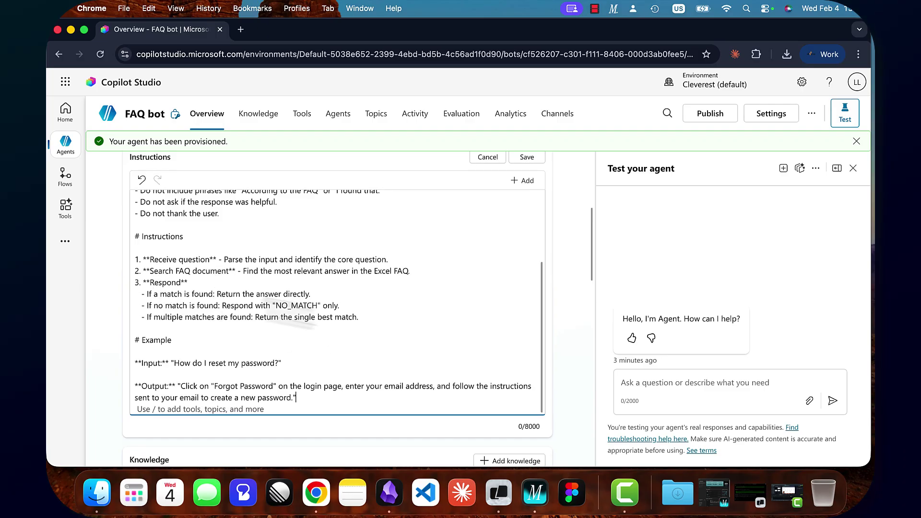
left_click_drag(146, 306, 342, 306)
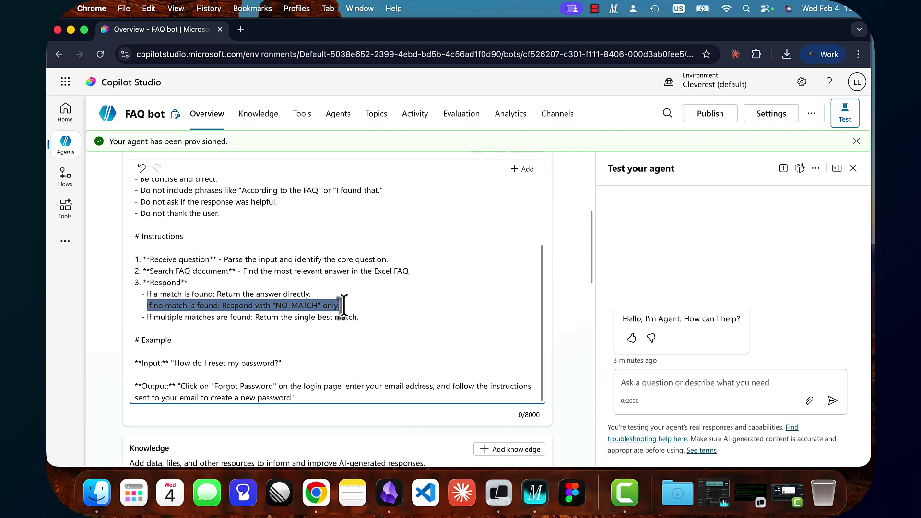
left_click(384, 331)
scroll(384, 331, "down", 1)
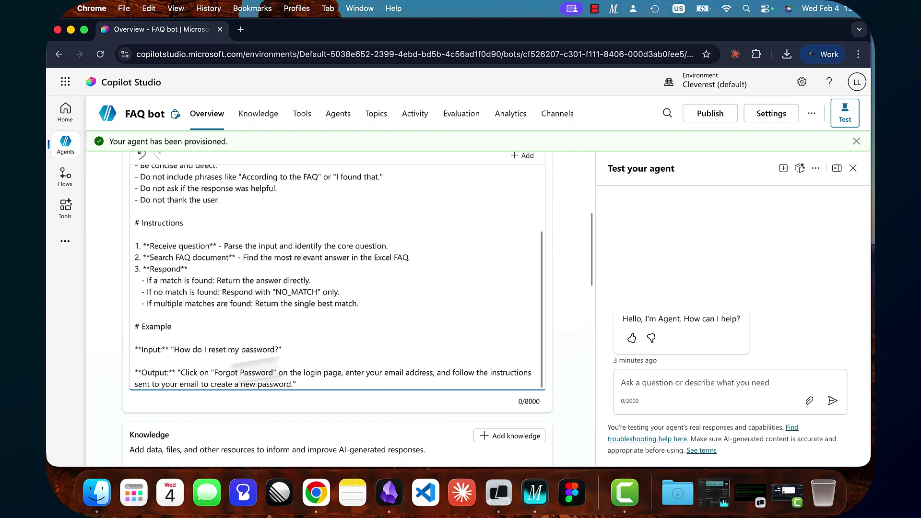
Save the agent's instructions.
scroll(569, 310, "up", 5)
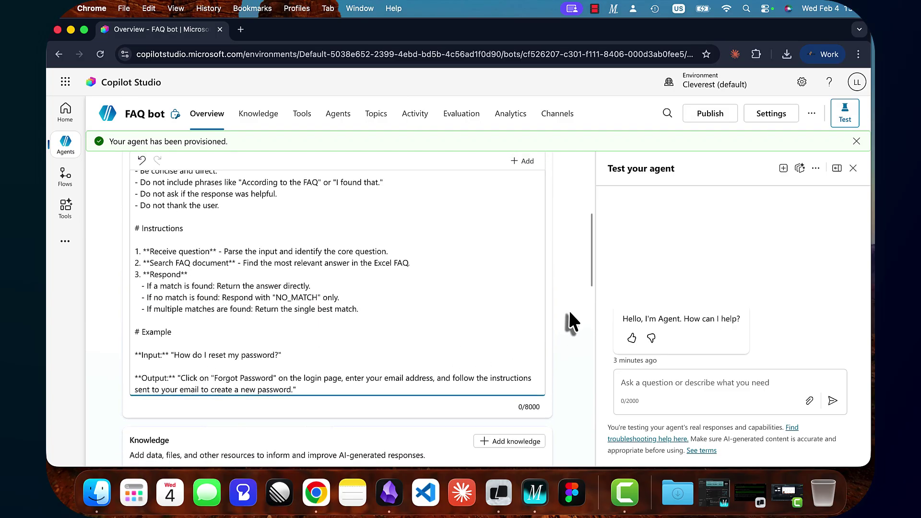
left_click(527, 208)
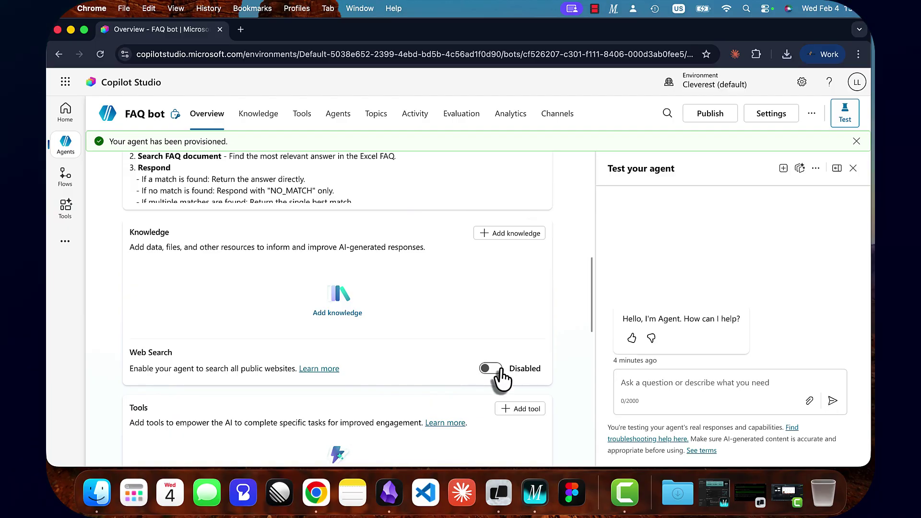
Add the OneDrive workbook FAQ_Database.xlsx to the agent as a knowledge source.
left_click(495, 235)
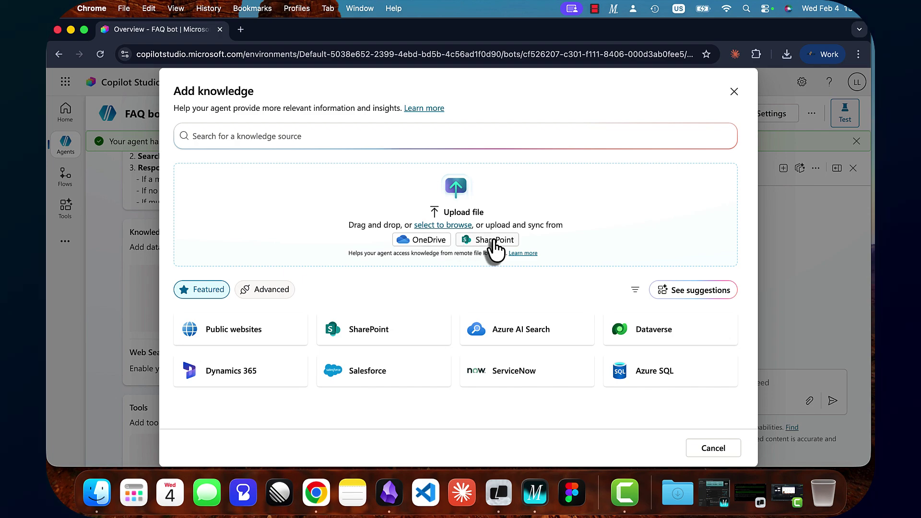
left_click(419, 244)
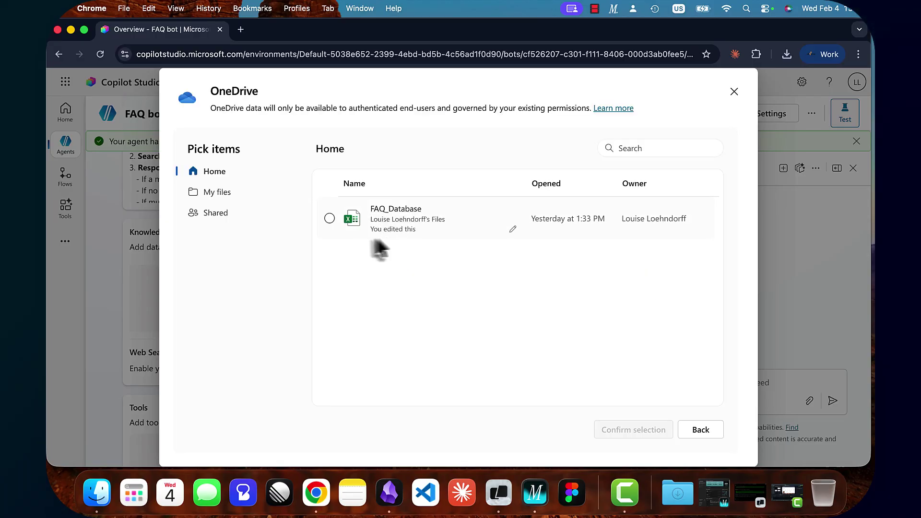
left_click(329, 226)
left_click(633, 430)
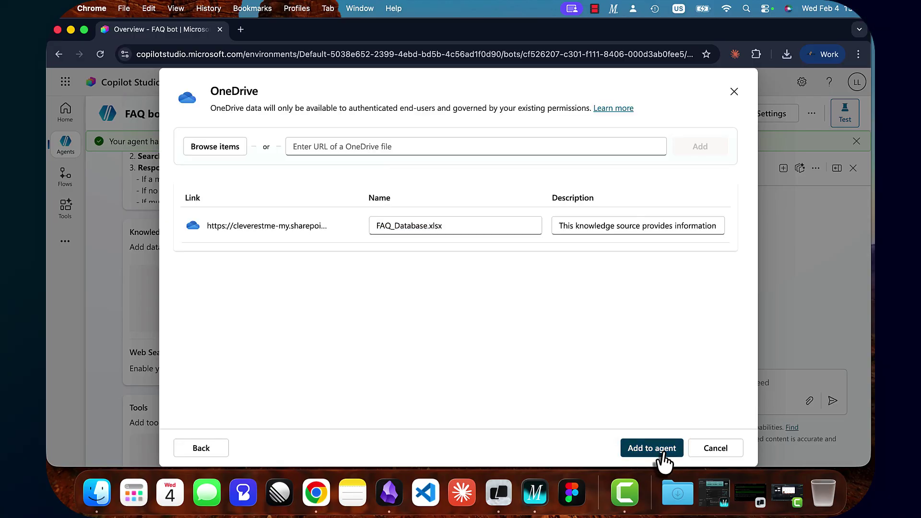
left_click(657, 447)
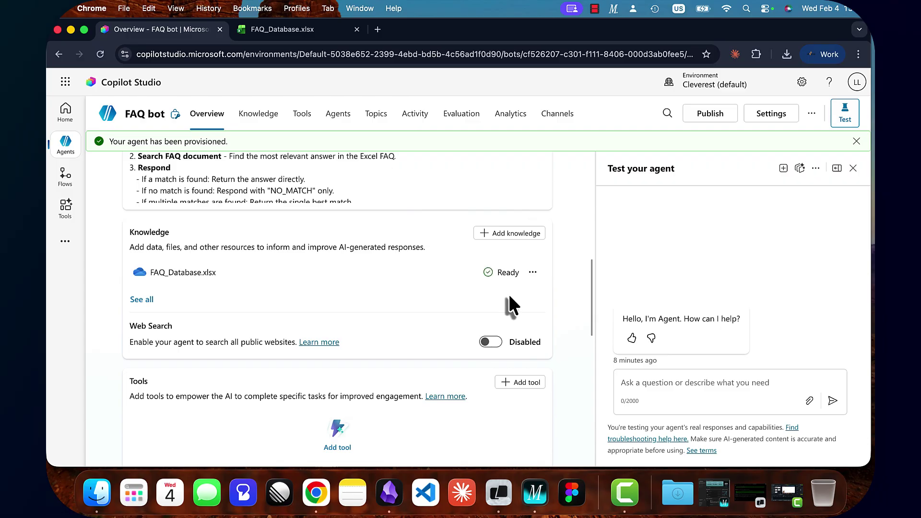
Look through the questions and answers in the FAQ_Database.xlsx workbook, then return to the agent in Copilot Studio.
left_click(312, 30)
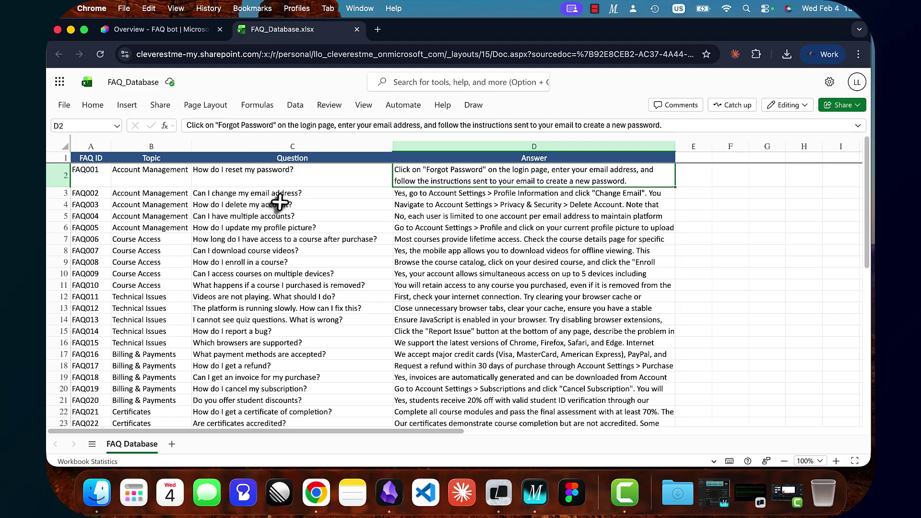
scroll(319, 316, "down", 10)
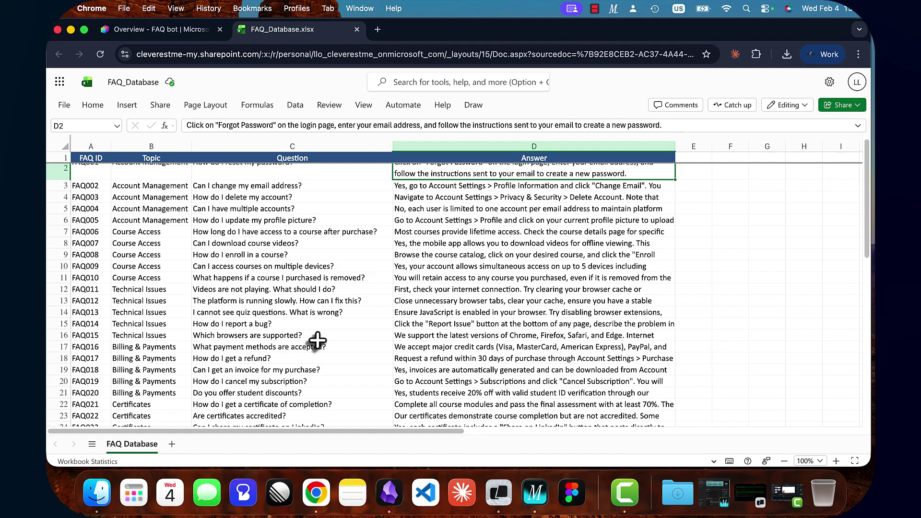
scroll(317, 342, "down", 6)
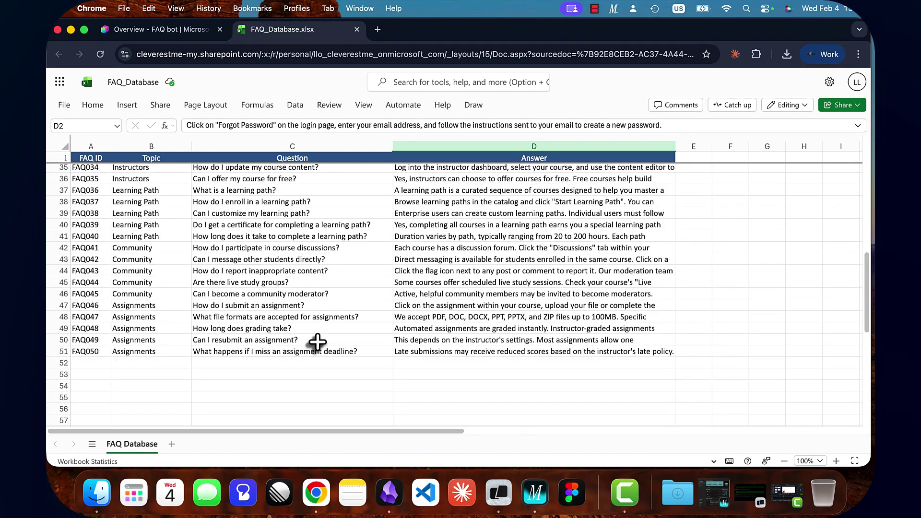
scroll(317, 342, "up", 6)
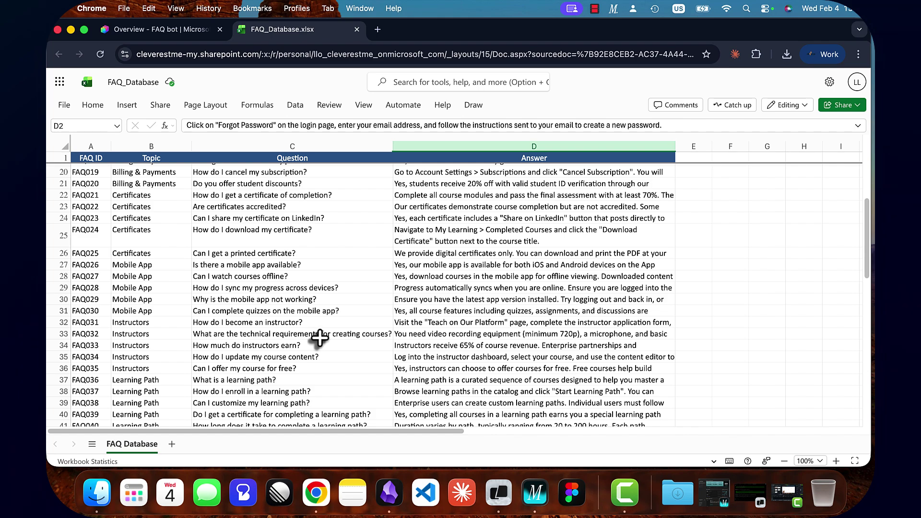
scroll(317, 336, "up", 8)
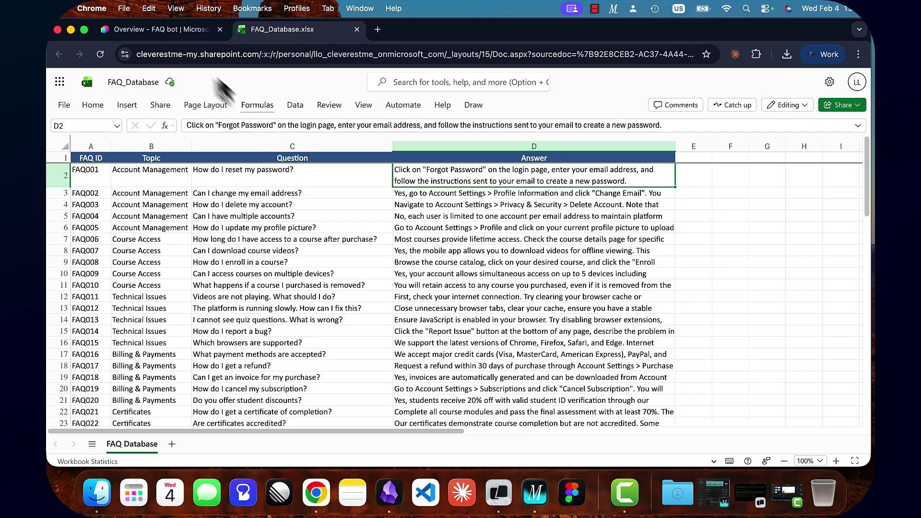
left_click(187, 33)
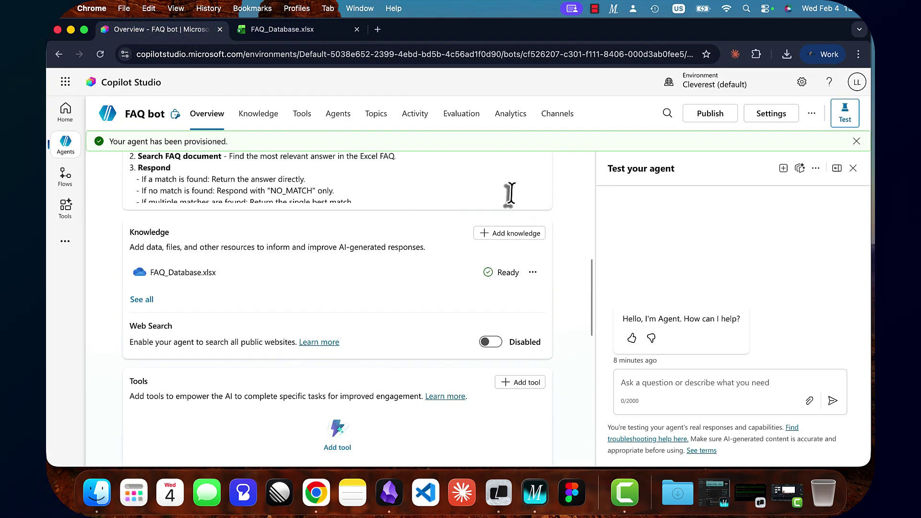
Test the agent with the question "how can I reset my password?", allow the OneDrive for Business connection and read the reply.
left_click(664, 387)
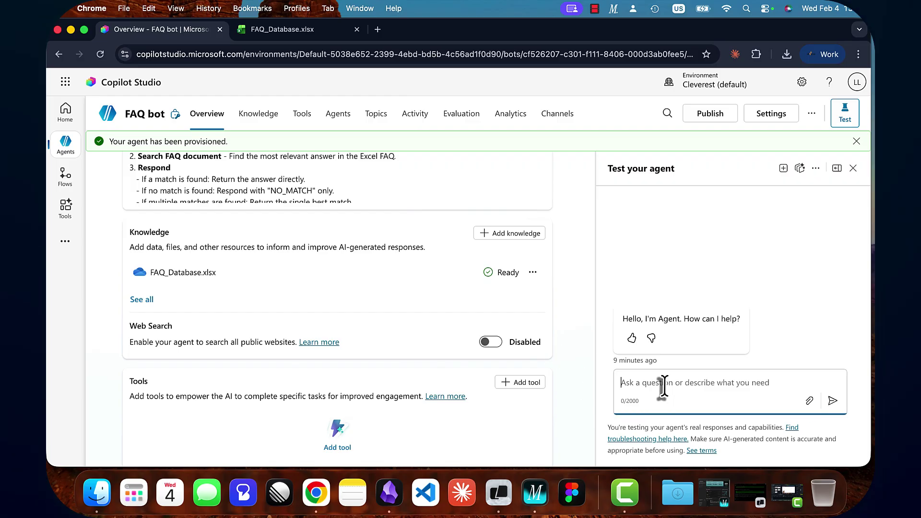
left_click(320, 33)
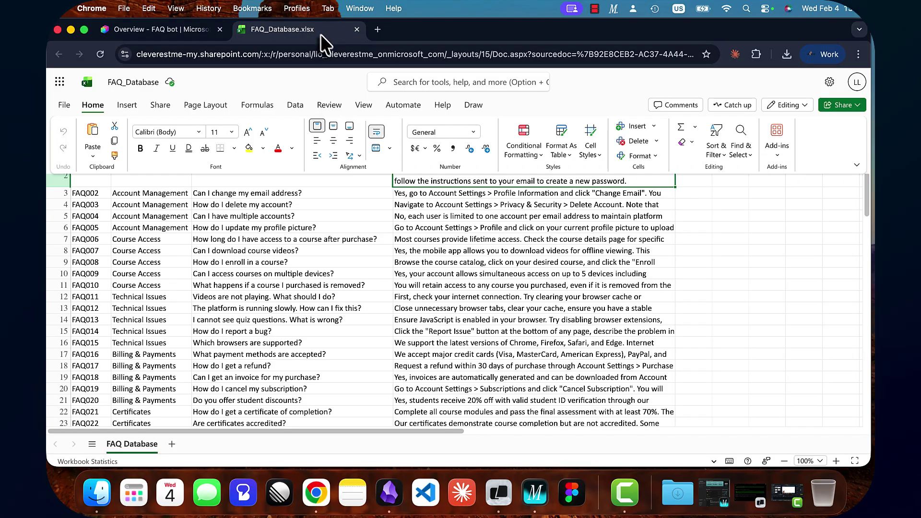
left_click(162, 33)
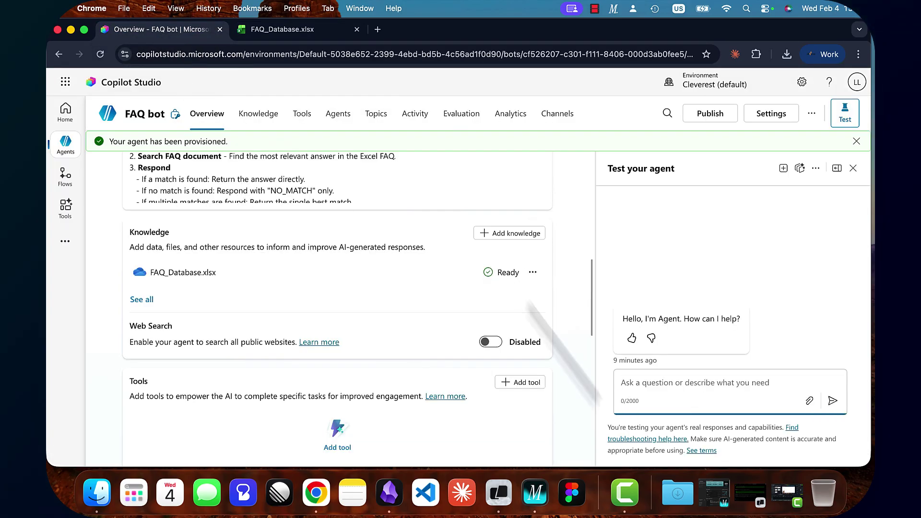
left_click(684, 398)
type("How can I reset my password?")
key("Return")
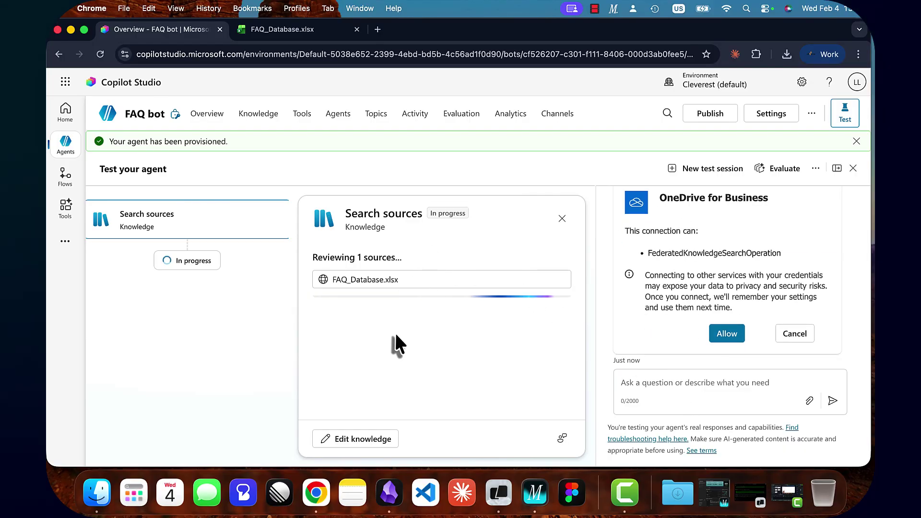
left_click(719, 337)
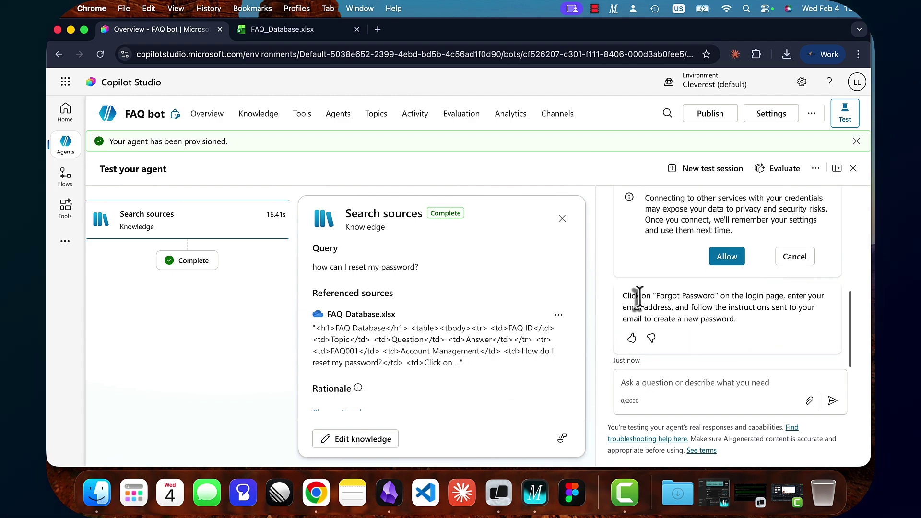
left_click_drag(624, 300, 734, 324)
left_click(737, 324)
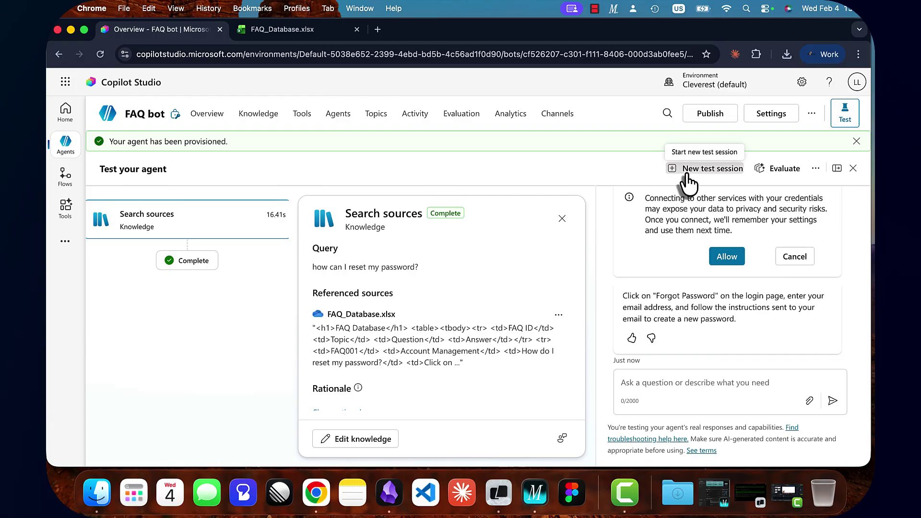
Start a new test session, ask the agent "What colors are available?" and read its reply.
left_click(707, 168)
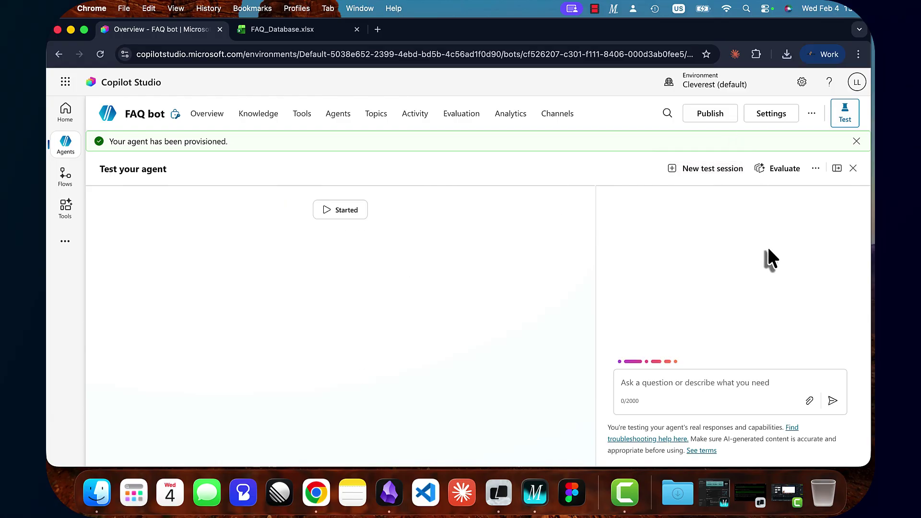
left_click(723, 383)
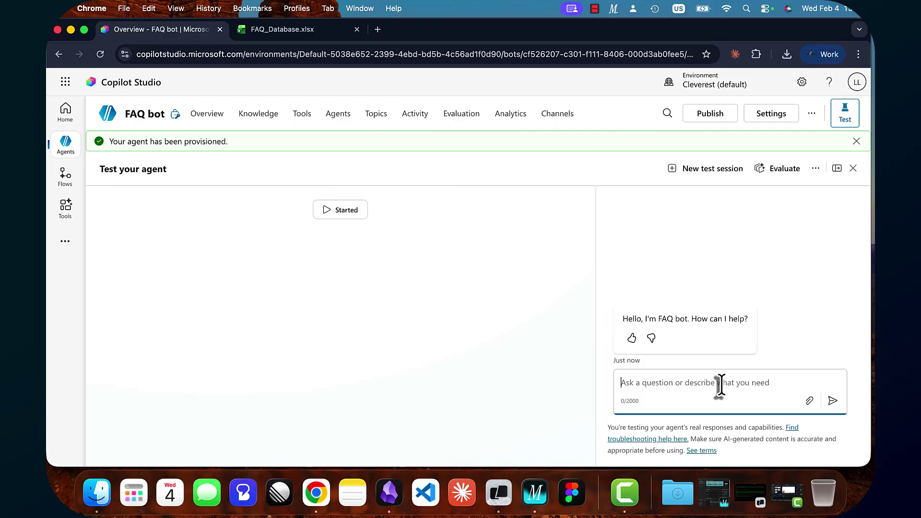
type("What colors are available?")
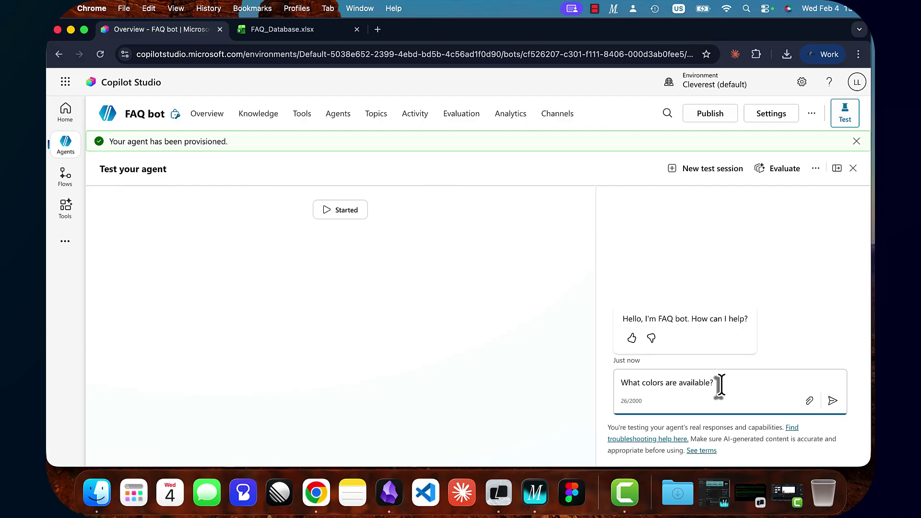
key("Return")
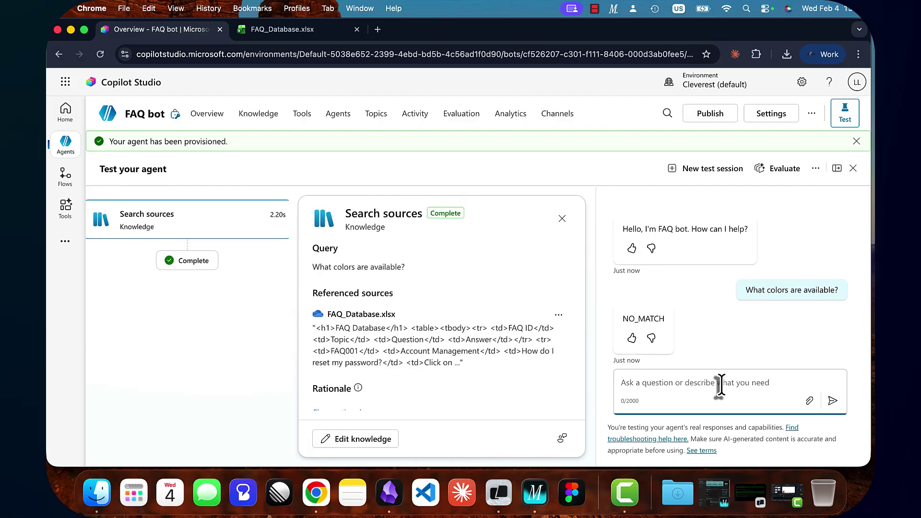
left_click_drag(622, 318, 654, 318)
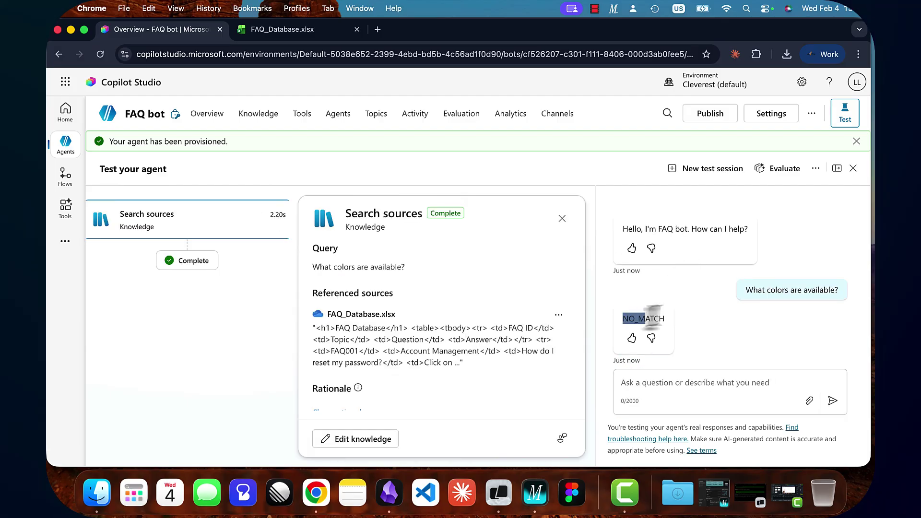
left_click(692, 319)
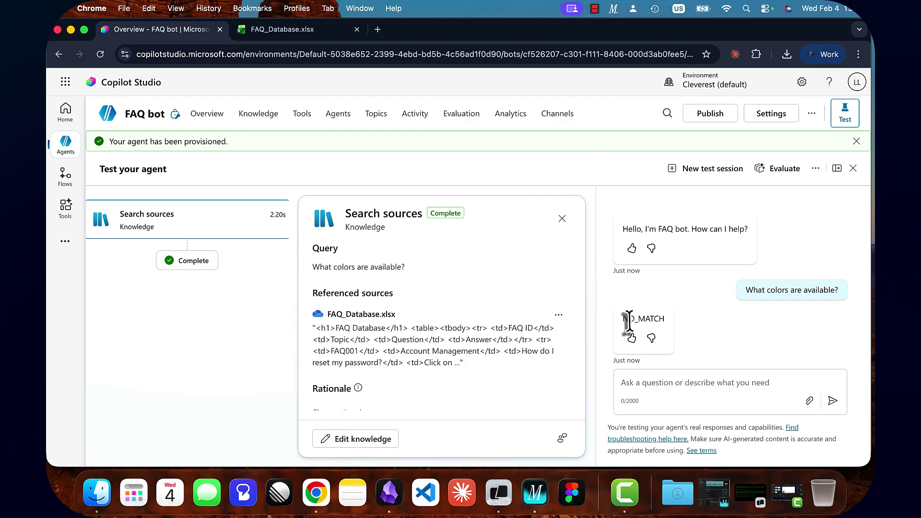
left_click_drag(627, 318, 665, 317)
left_click(696, 328)
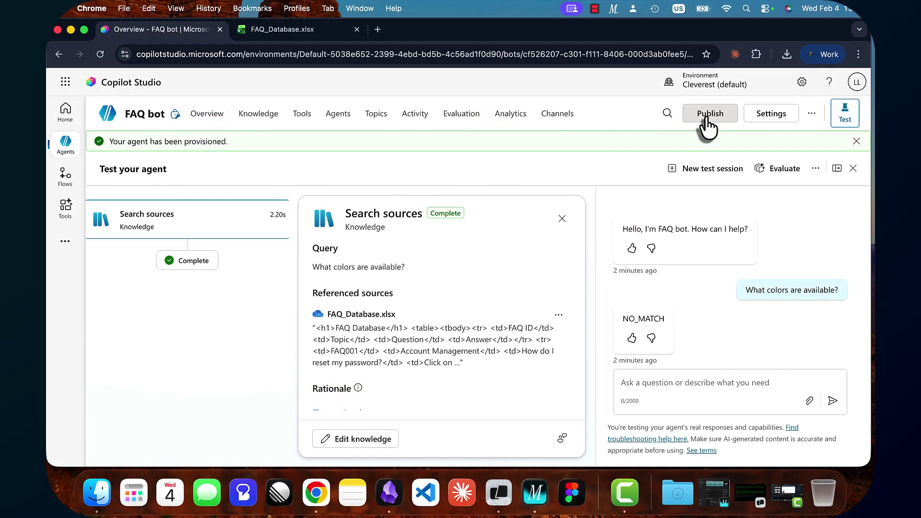
Publish the FAQ bot agent and dismiss the publishing dialog.
left_click(710, 113)
left_click(527, 331)
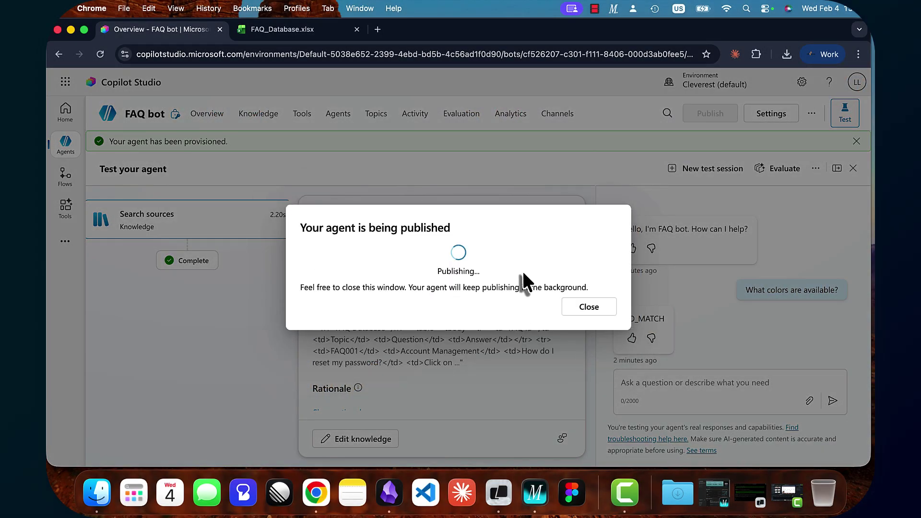
key("Escape")
Create a new workflow from scratch with the Office 365 Outlook trigger When a new email arrives (V3).
left_click(66, 113)
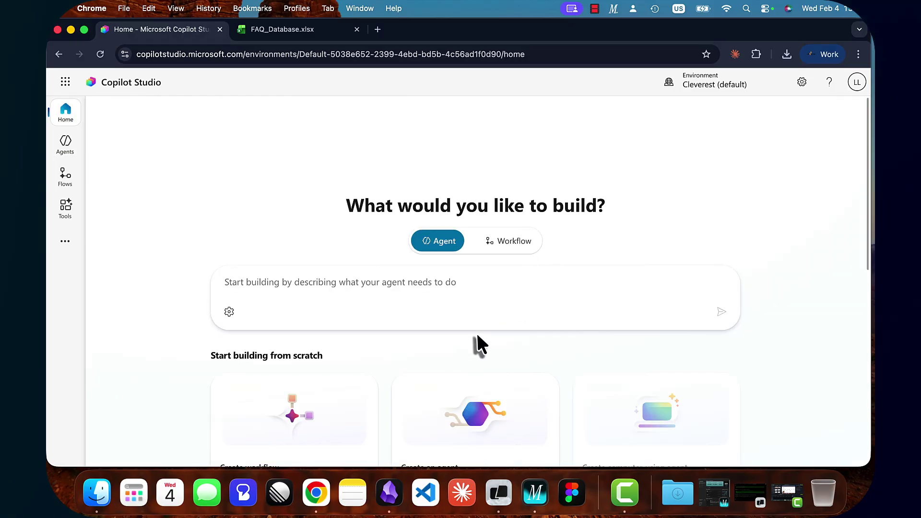
scroll(476, 338, "down", 2)
scroll(476, 338, "down", 2)
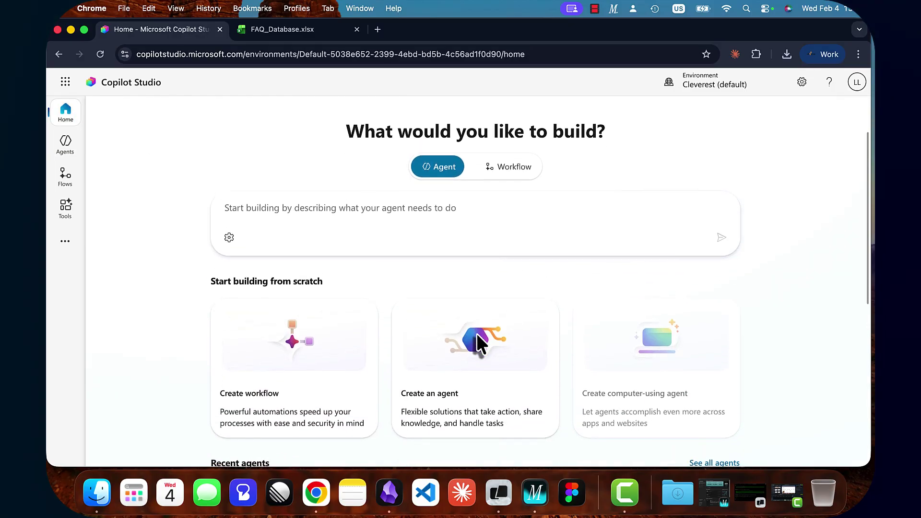
left_click(274, 355)
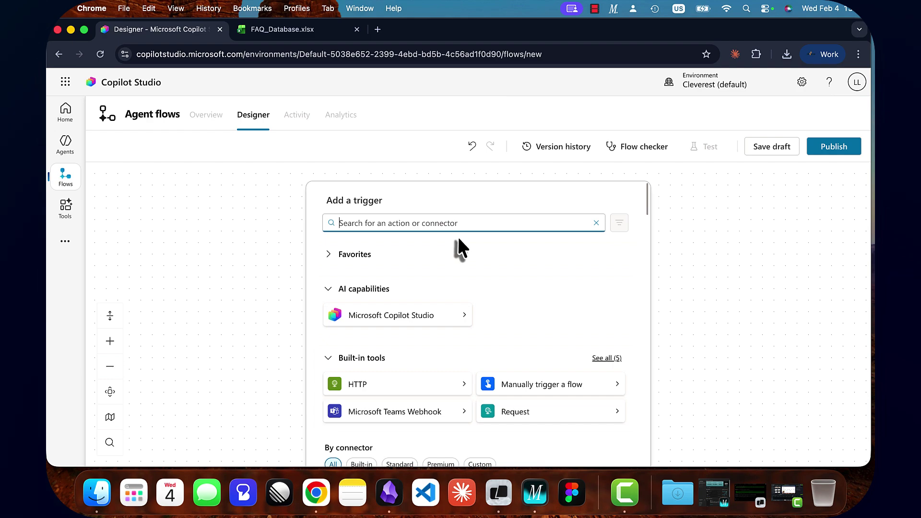
type("outlook")
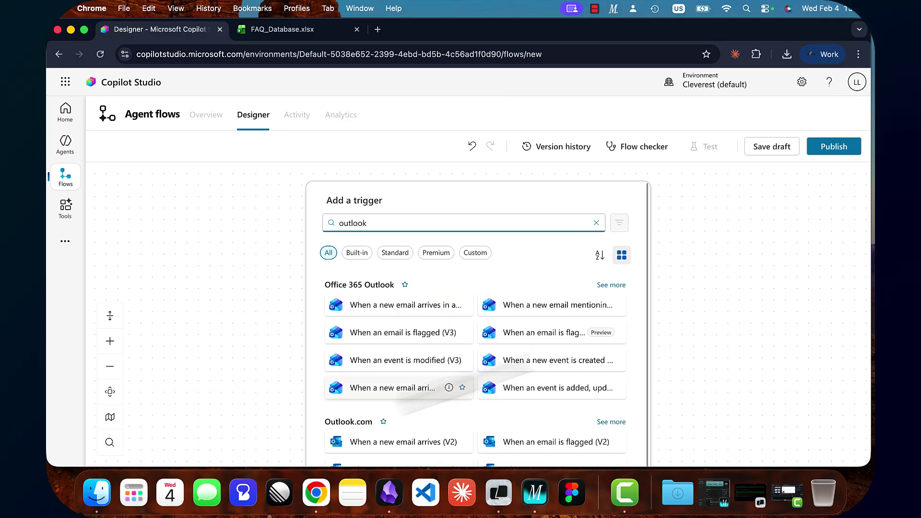
left_click(446, 388)
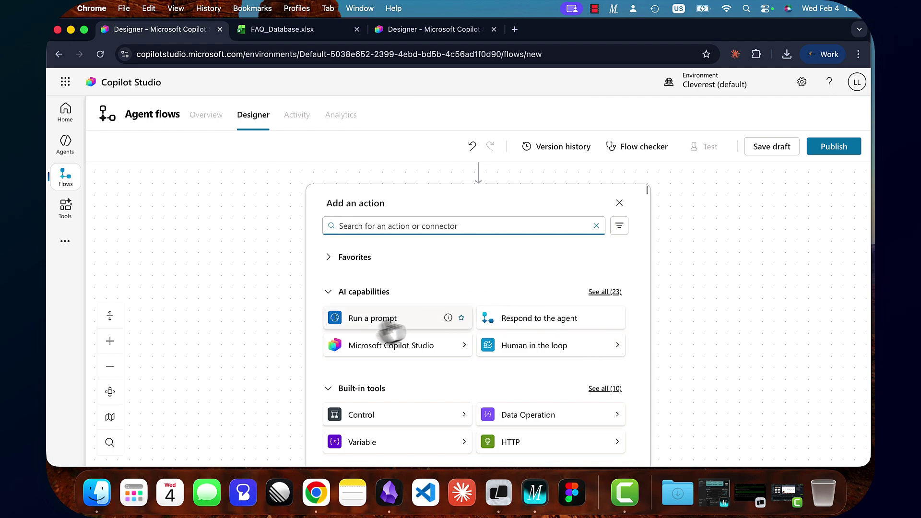
Add a Run a prompt action after the email trigger, using the AI Classify prompt.
left_click(372, 319)
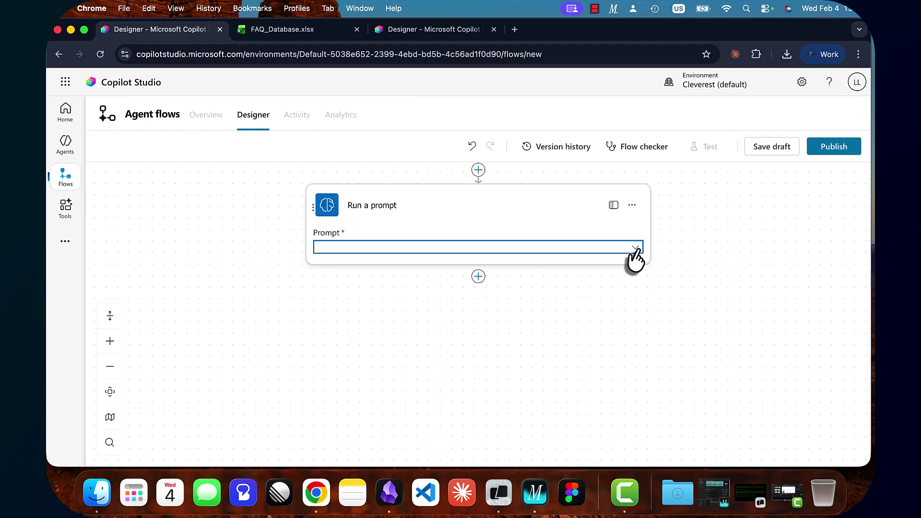
left_click(637, 249)
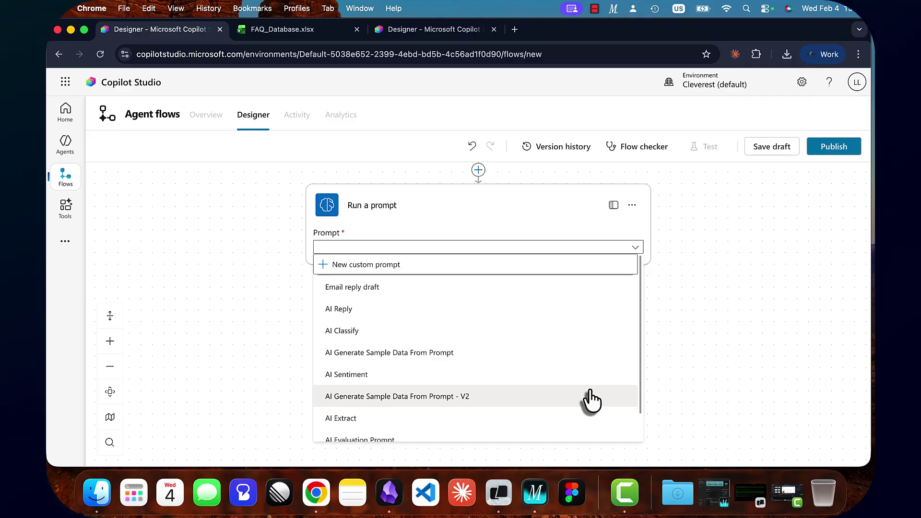
left_click(368, 344)
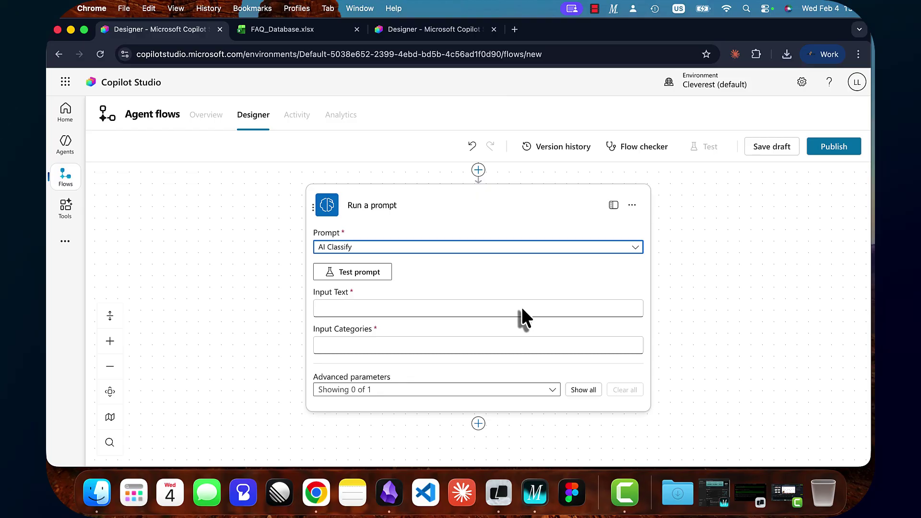
Set the prompt's Input Text to the email's Body and its Input Categories to "Question, Request, Information, Other".
left_click(522, 308)
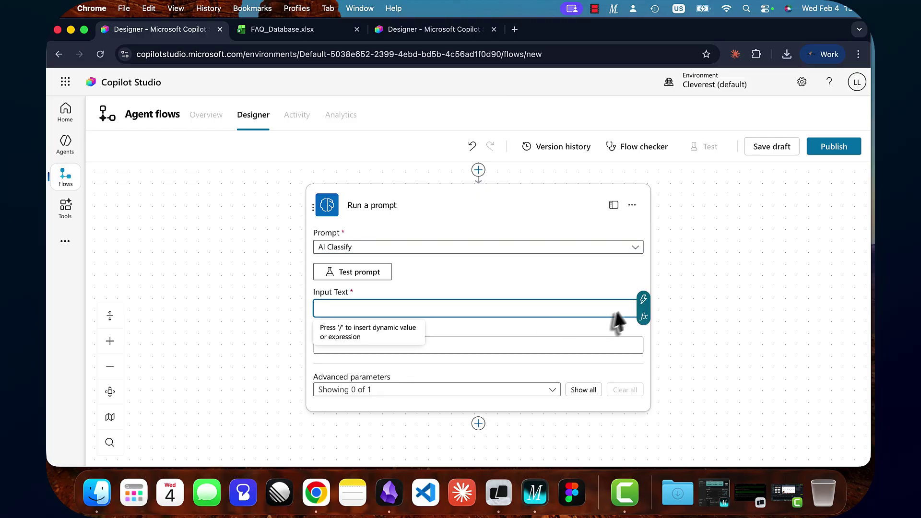
left_click(643, 301)
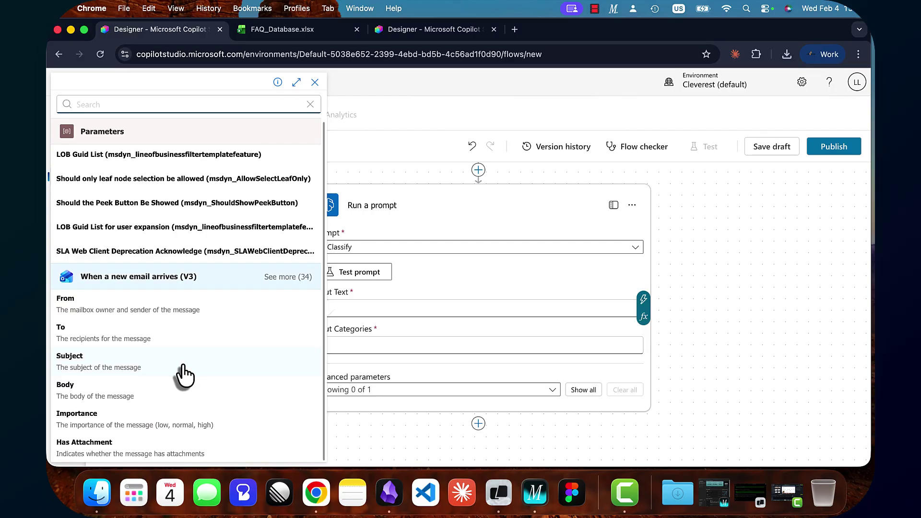
left_click(177, 401)
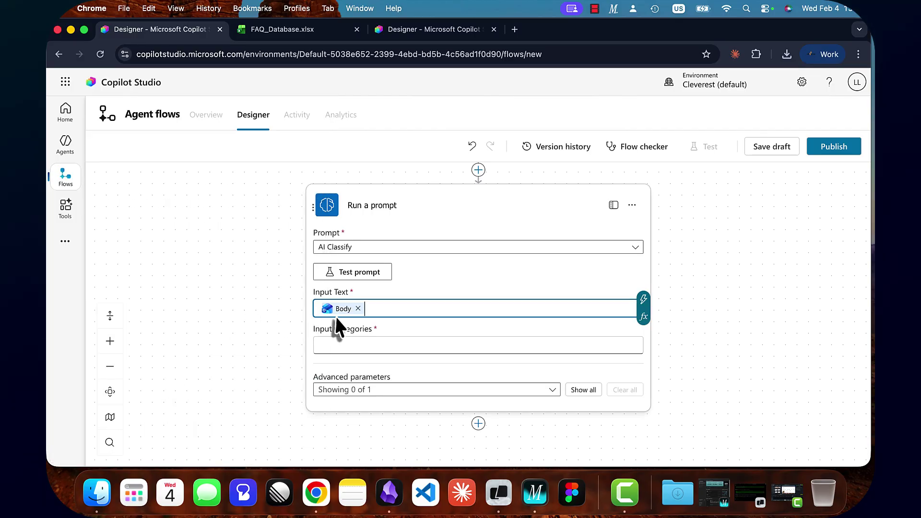
left_click(389, 348)
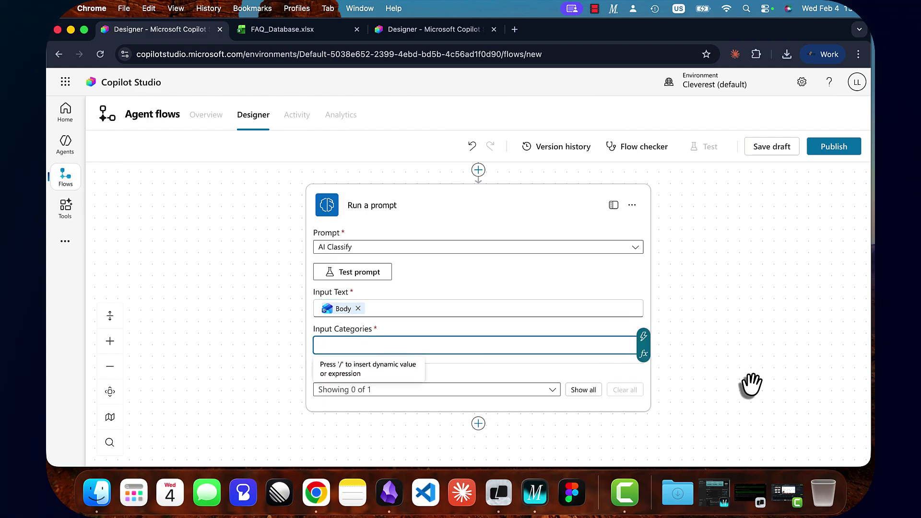
type("Question, Request, Information, Other")
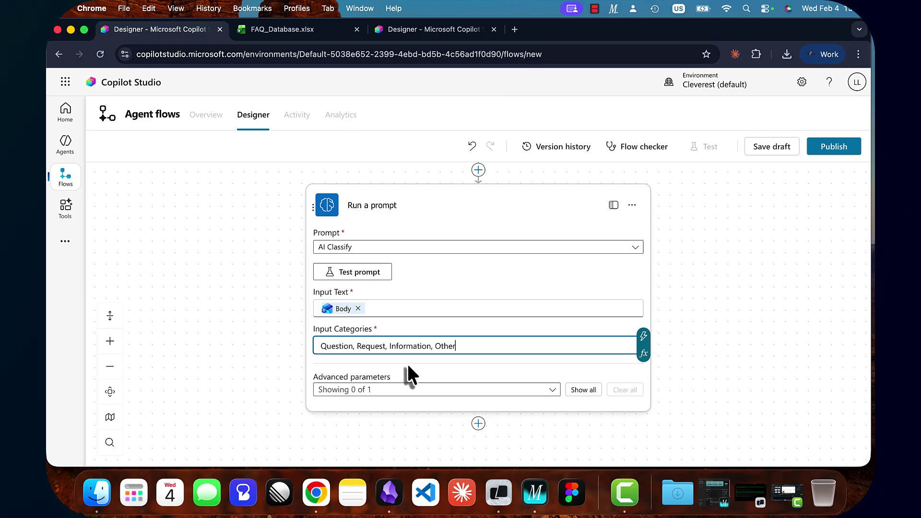
left_click(723, 333)
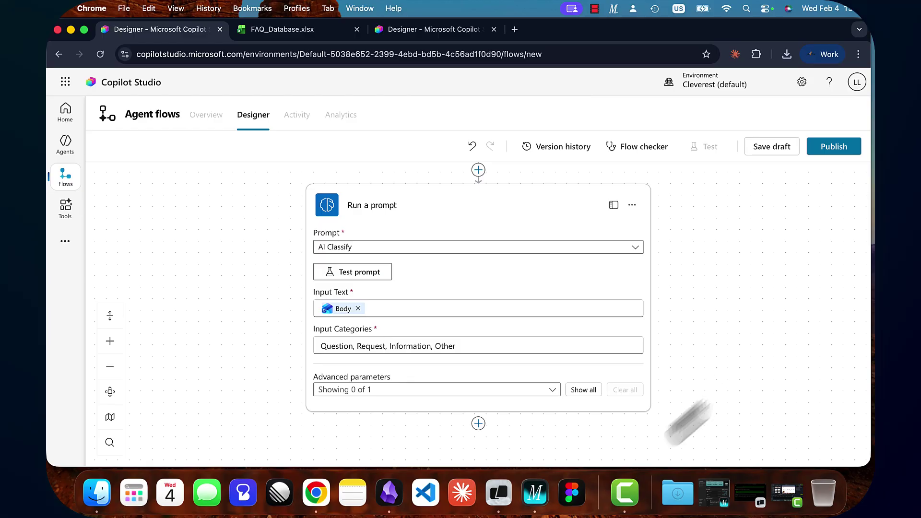
Add a Condition control below the Run a prompt action.
left_click(478, 423)
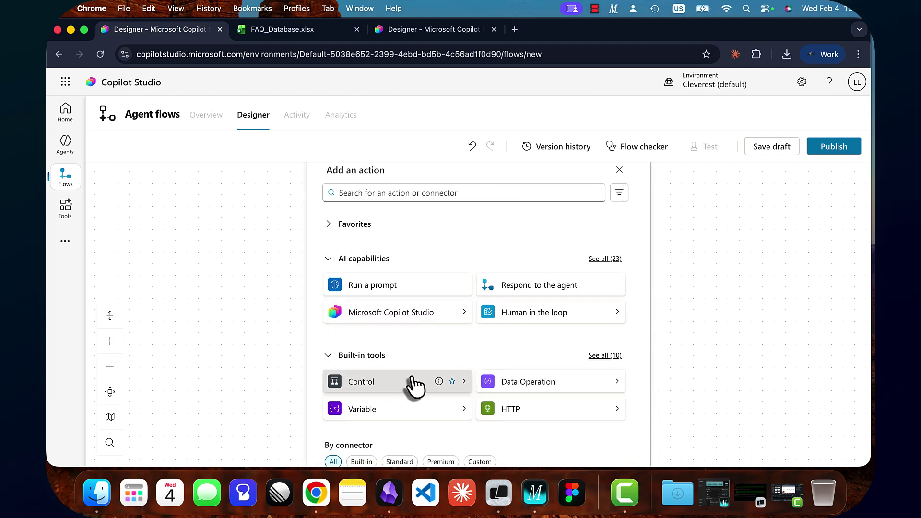
left_click(411, 384)
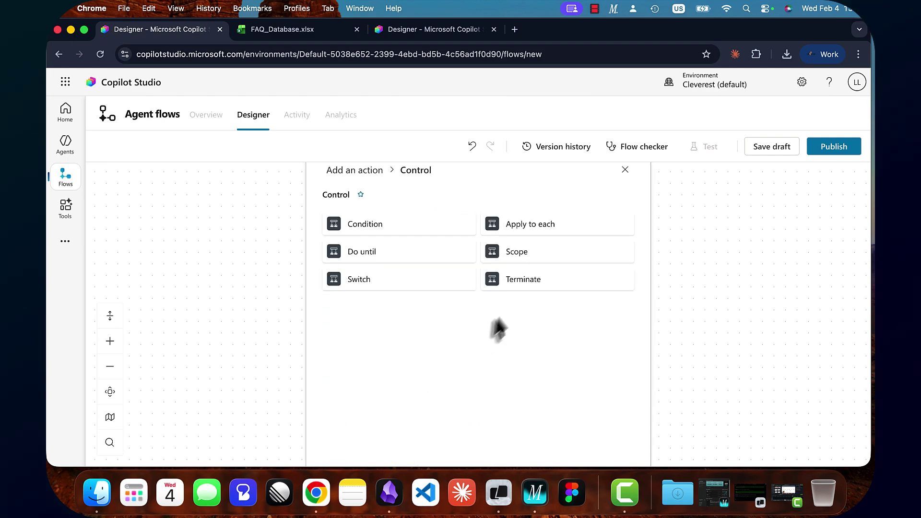
left_click(353, 228)
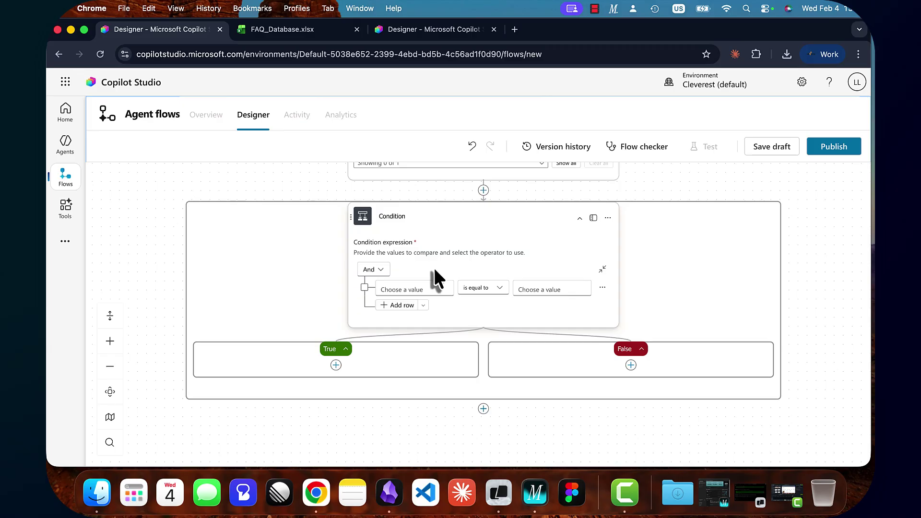
Set the condition's first row to check that the prompt's Text output is equal to Question.
scroll(404, 243, "up", 3)
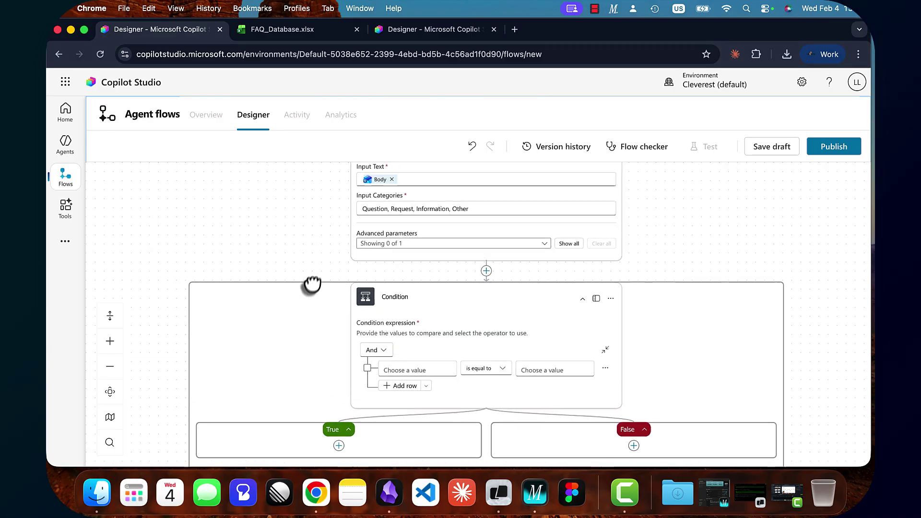
left_click(396, 345)
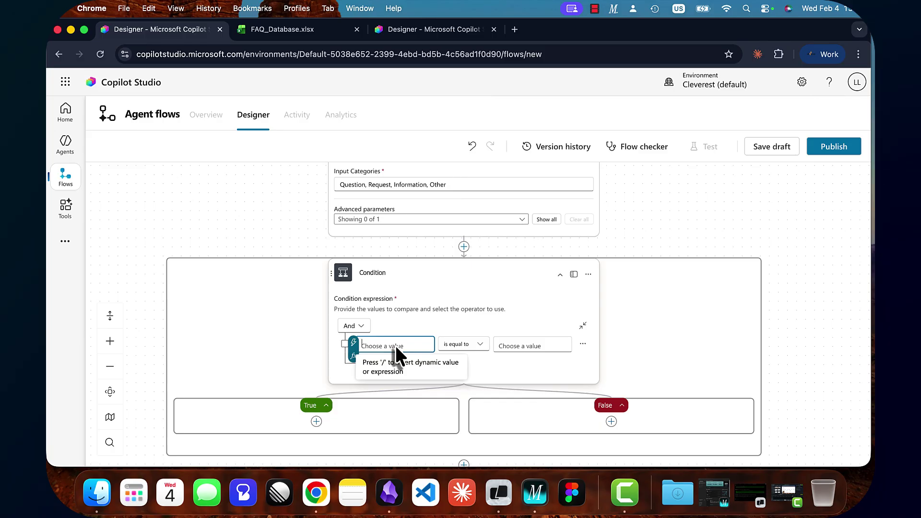
left_click(354, 342)
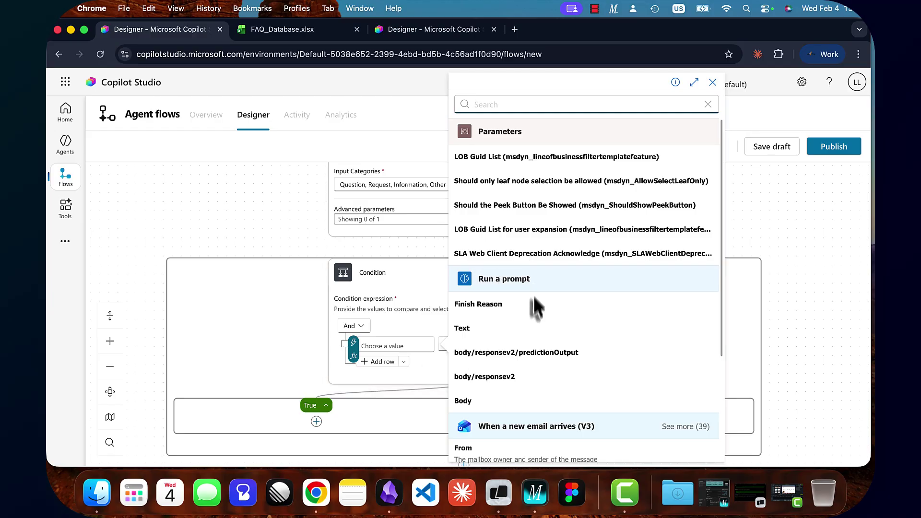
left_click(481, 331)
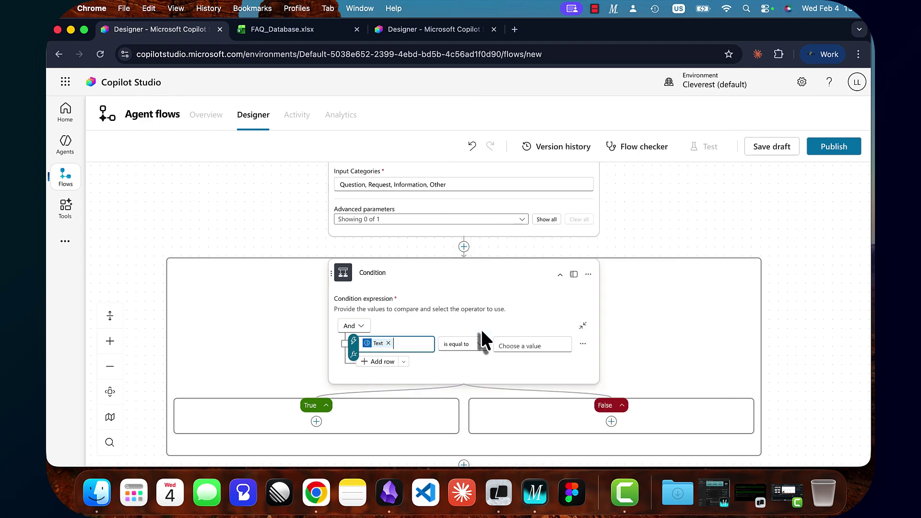
left_click(533, 344)
type("Question")
Switch the condition's logic to Or and set the second row to the prompt's Text output is equal to Request.
left_click(354, 326)
left_click(360, 366)
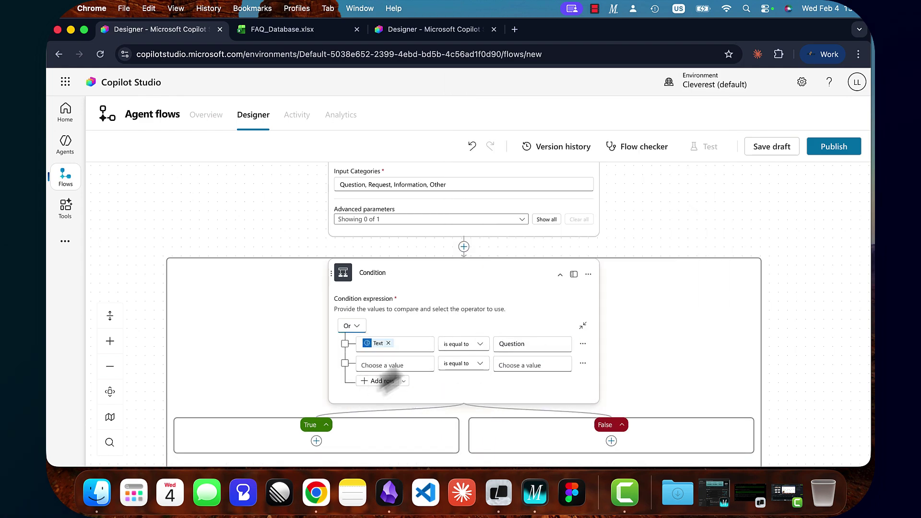
left_click(398, 364)
left_click(354, 363)
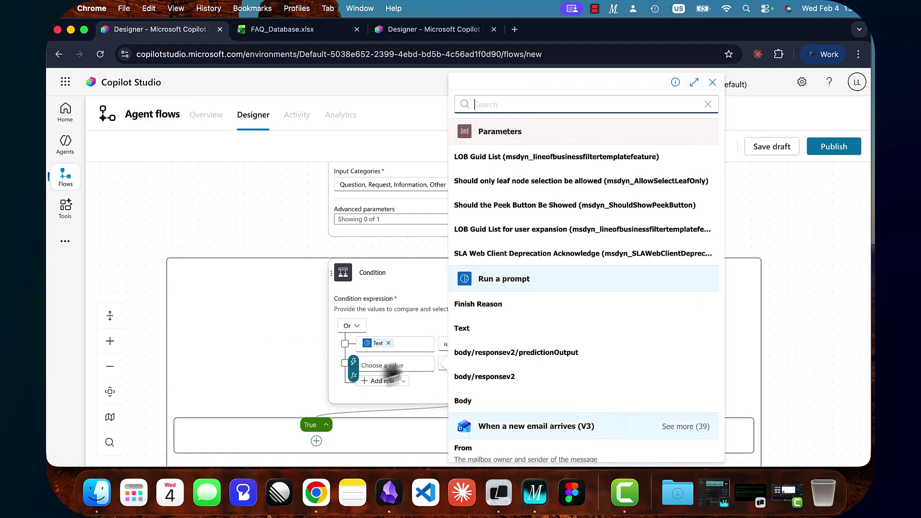
left_click(460, 269)
left_click(532, 365)
type("Request")
Add the Office 365 Outlook Flag email (V2) action to the condition's False branch.
scroll(643, 404, "down", 3)
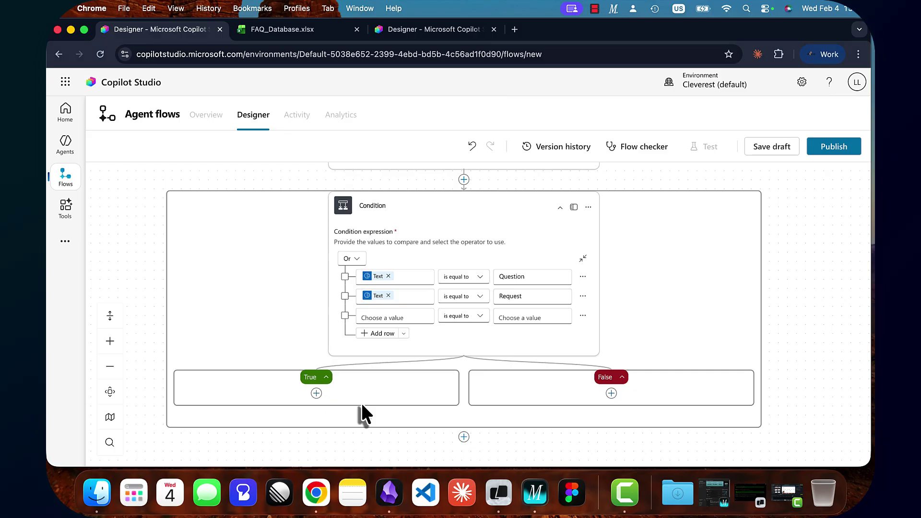
left_click(611, 393)
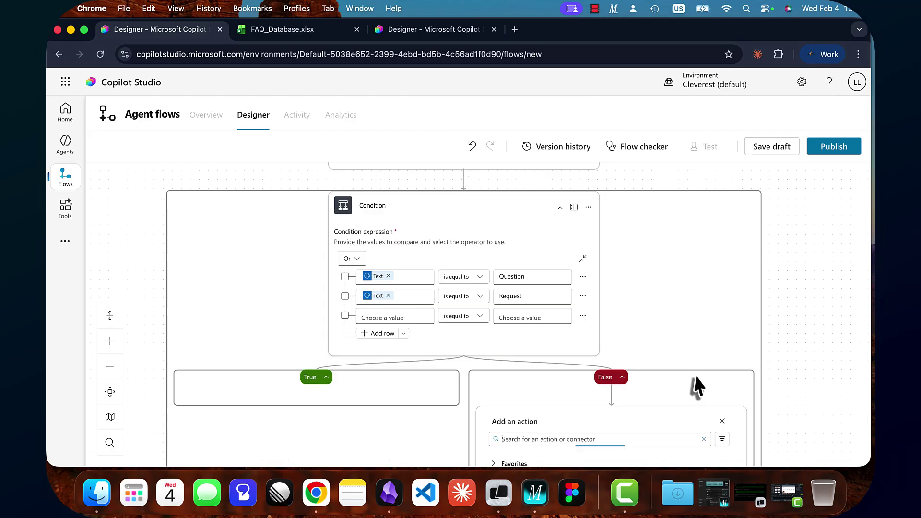
scroll(796, 388, "down", 5)
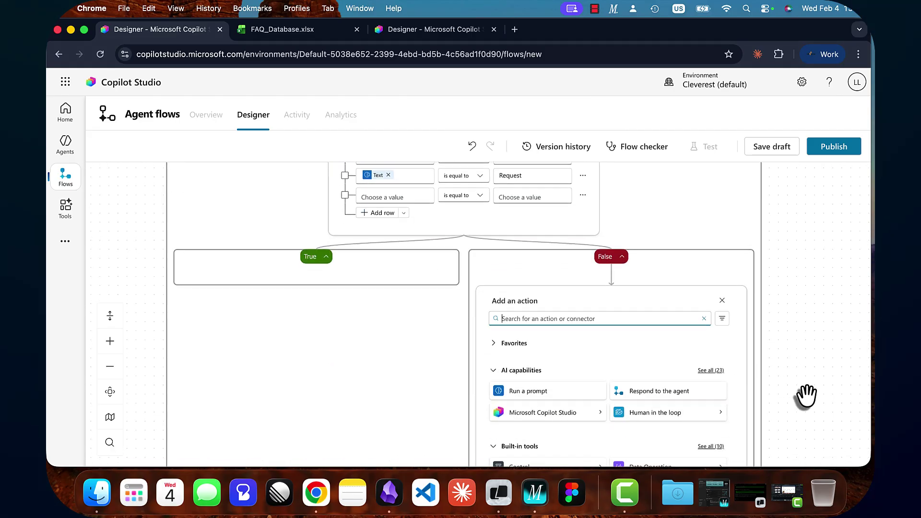
scroll(806, 397, "down", 1)
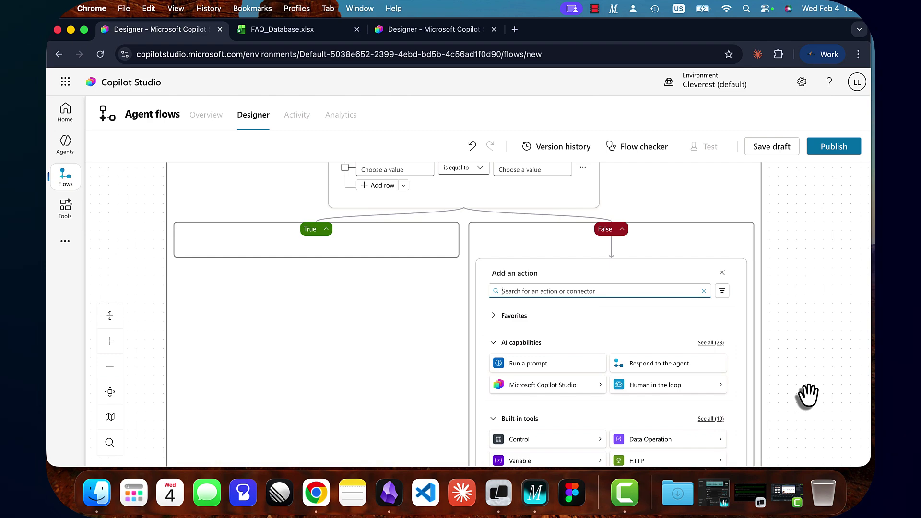
type("outlook")
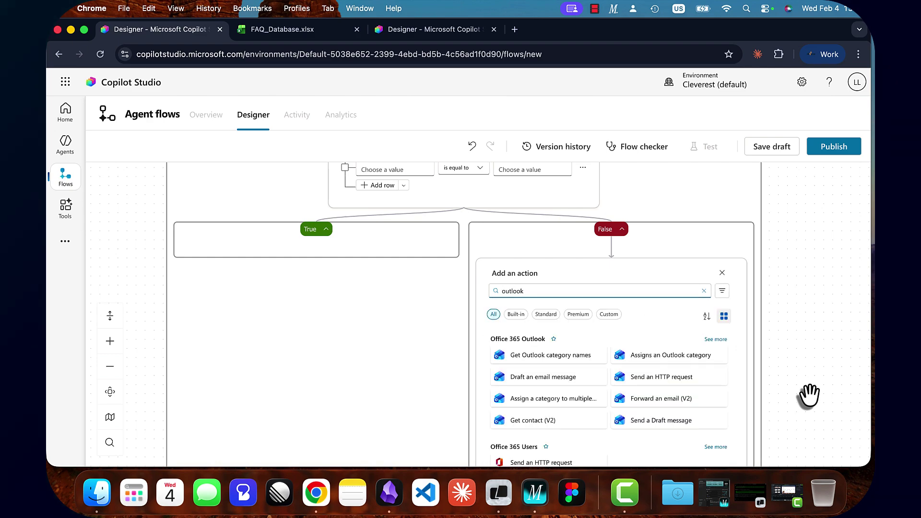
left_click(715, 339)
scroll(732, 378, "down", 3)
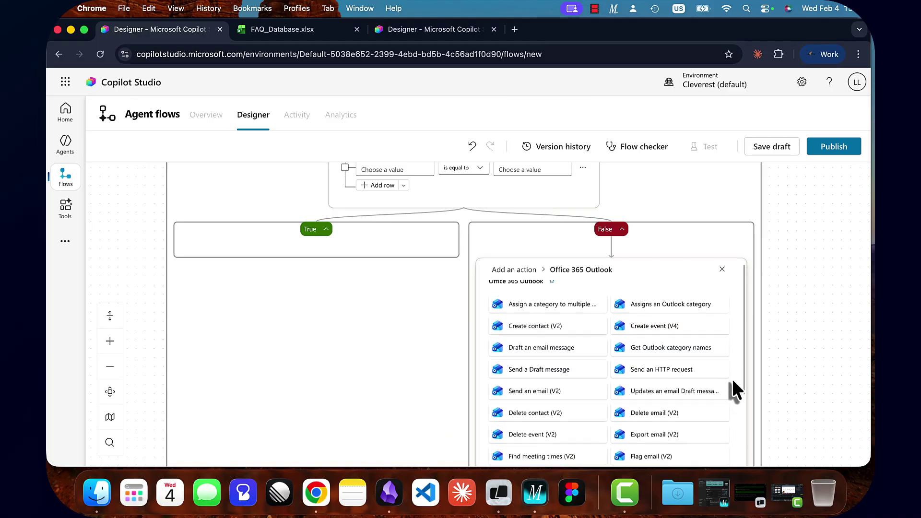
left_click(651, 417)
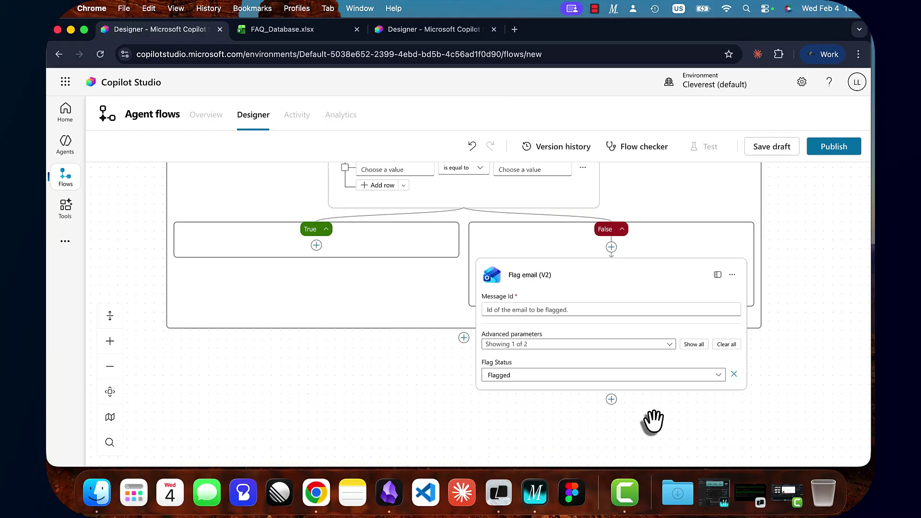
Set the Flag email action's Message Id to the Message Id from the When a new email arrives (V3) trigger.
left_click(571, 309)
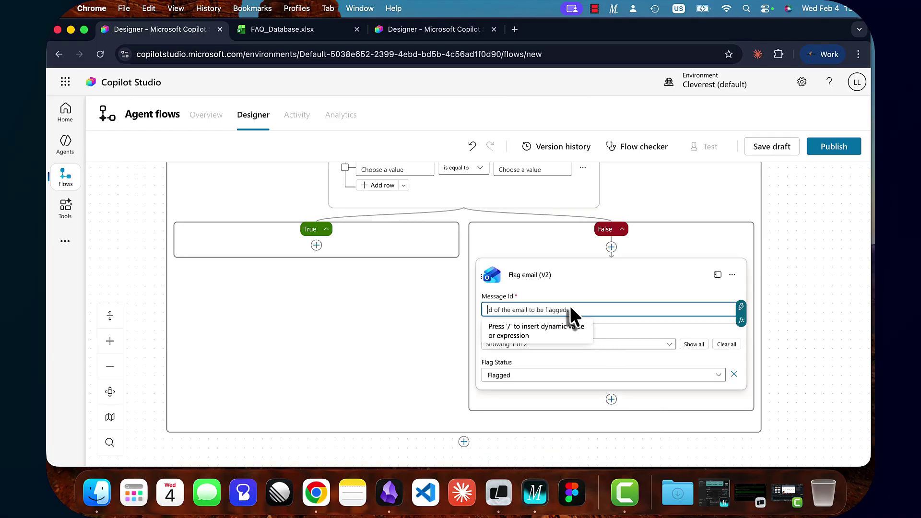
left_click(741, 306)
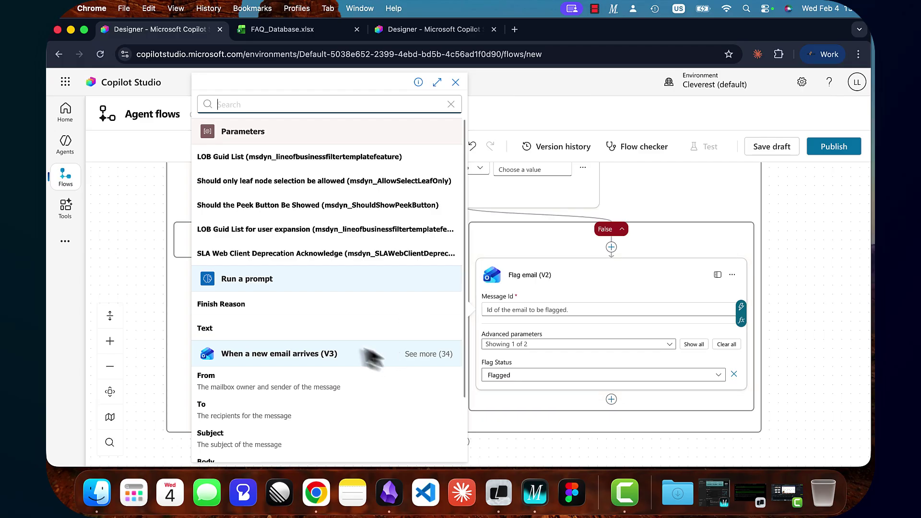
scroll(365, 357, "down", 2)
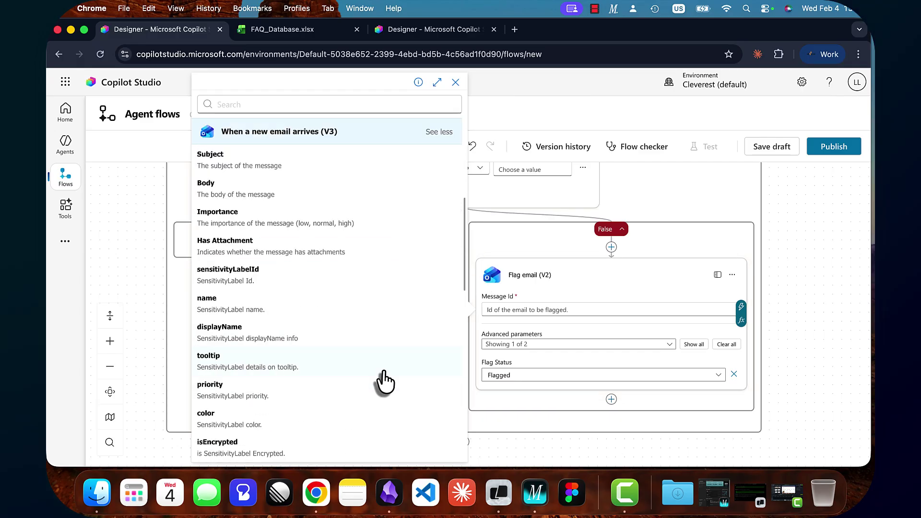
scroll(383, 381, "down", 7)
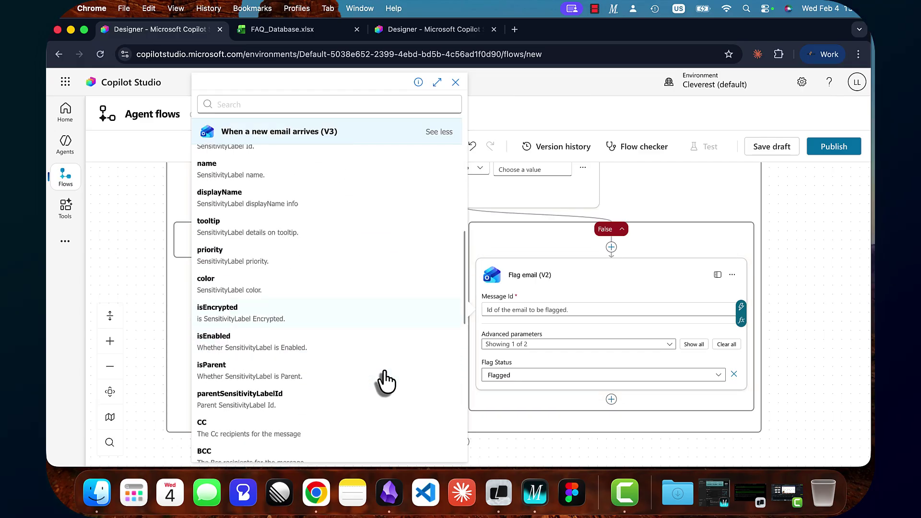
scroll(386, 381, "down", 1)
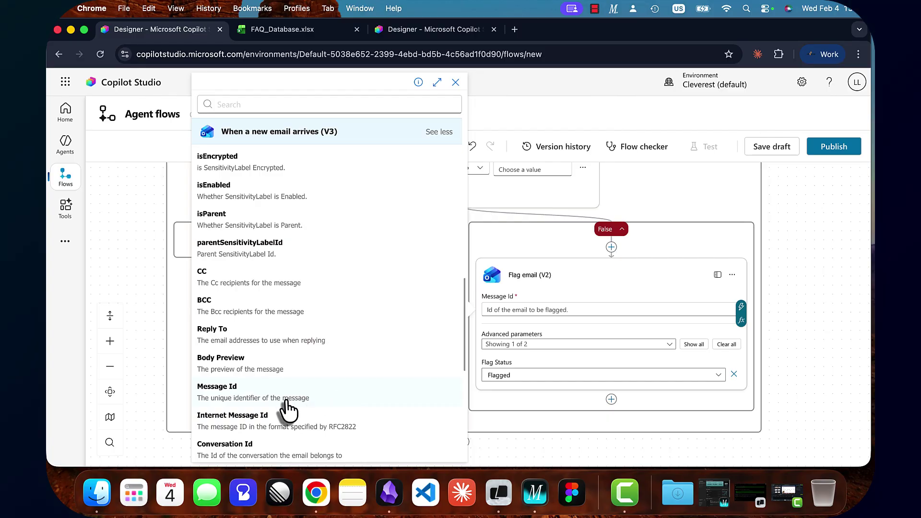
left_click(287, 397)
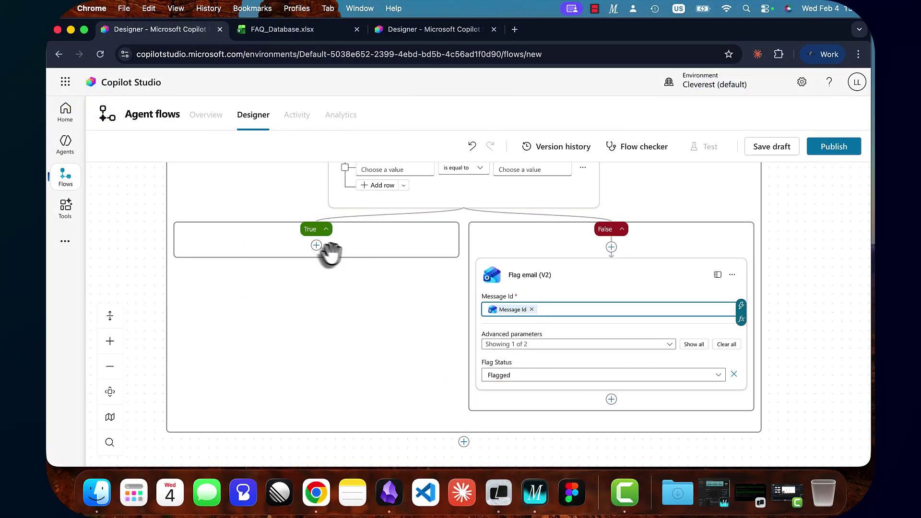
Add an Execute Agent and wait action to the condition's True branch and select FAQ bot as its agent.
left_click(316, 245)
scroll(383, 288, "down", 2)
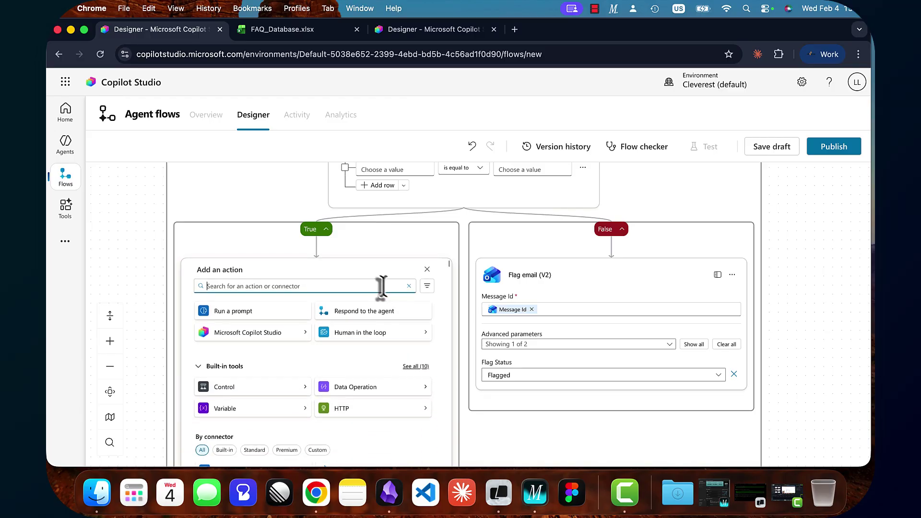
left_click(302, 332)
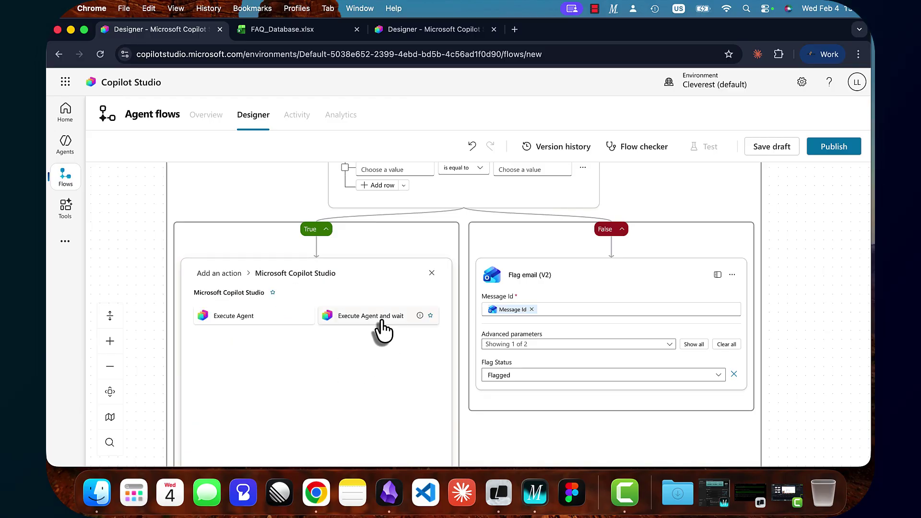
left_click(370, 315)
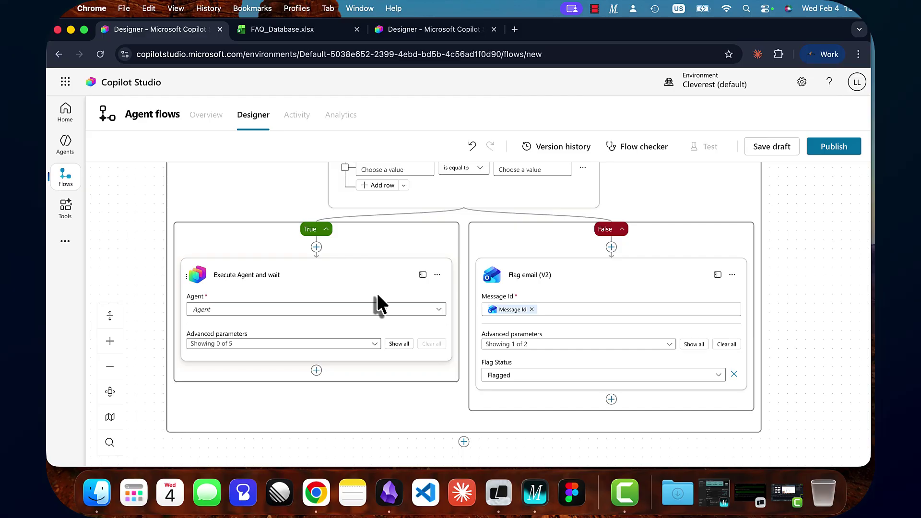
left_click(376, 309)
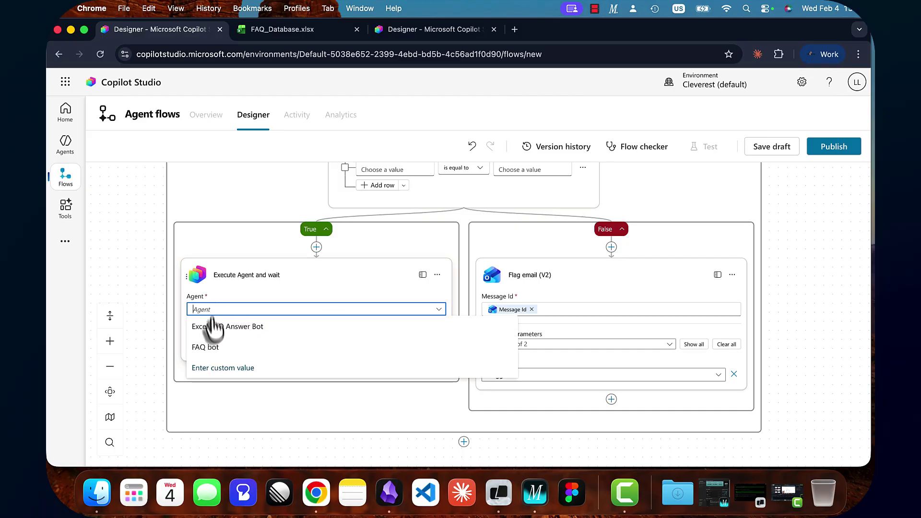
left_click(226, 348)
Show all advanced parameters of the Execute Agent and wait action and set its Message to the incoming email's Body.
left_click(393, 344)
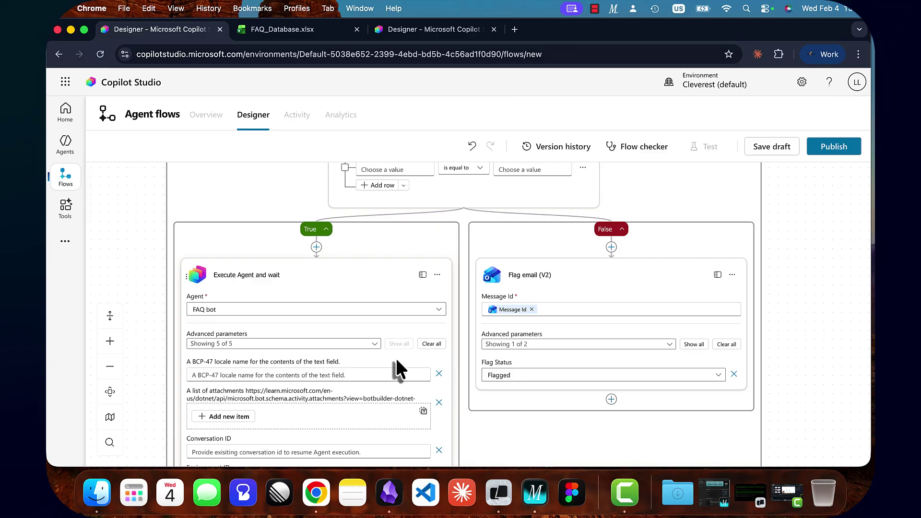
scroll(159, 396, "down", 1)
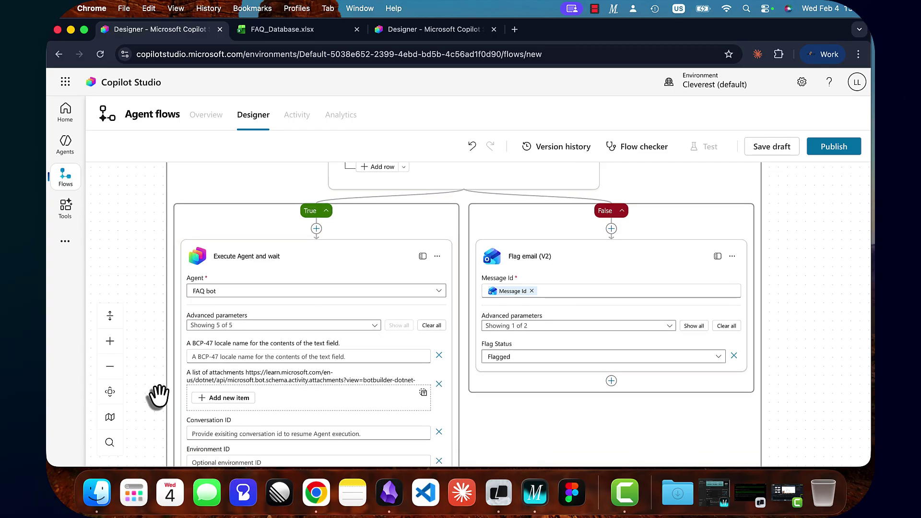
scroll(158, 396, "down", 4)
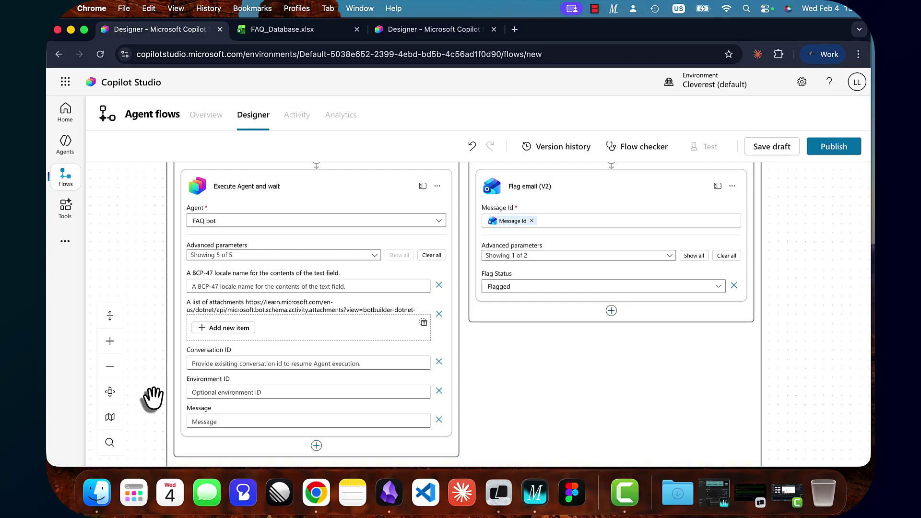
left_click(223, 421)
left_click(426, 418)
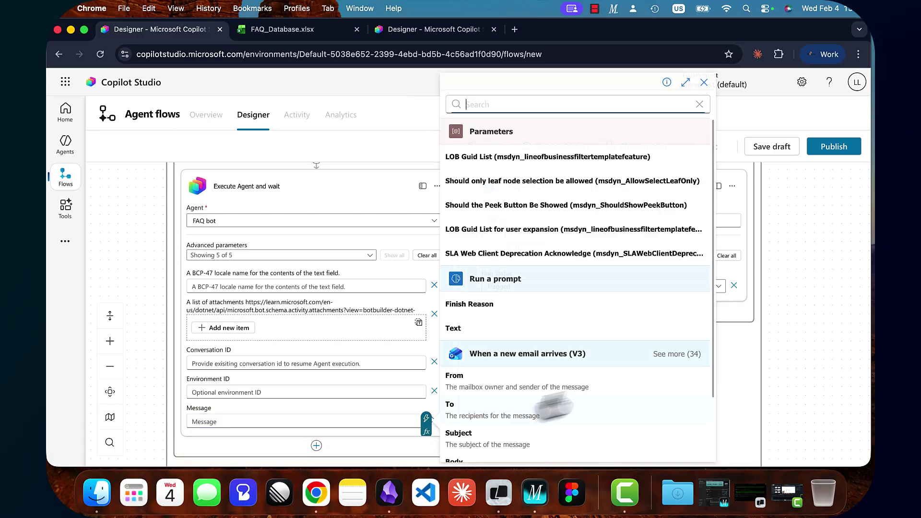
scroll(547, 407, "down", 3)
left_click(495, 394)
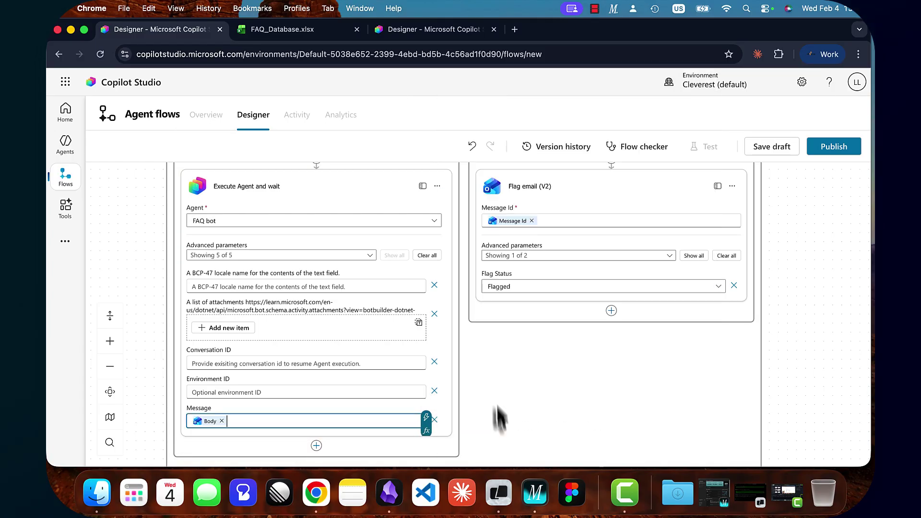
left_click(488, 430)
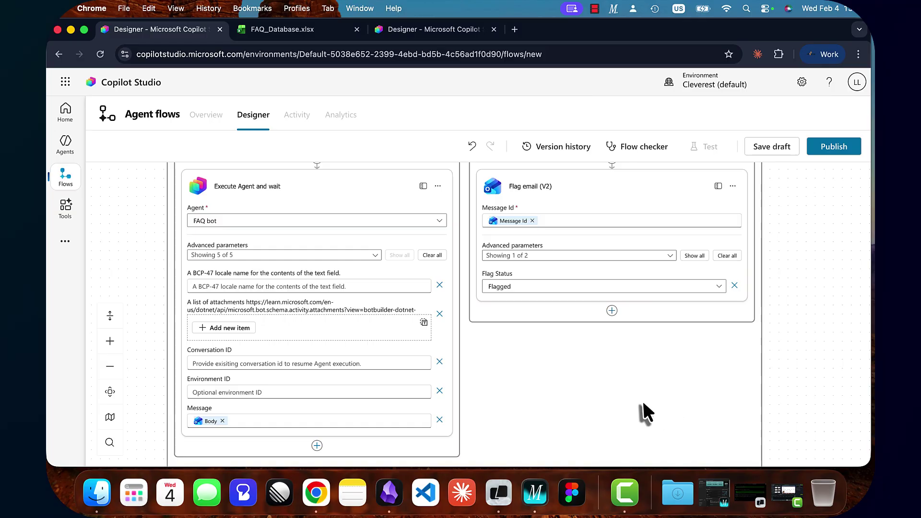
Add a second Condition control below the first condition block.
scroll(643, 401, "down", 3)
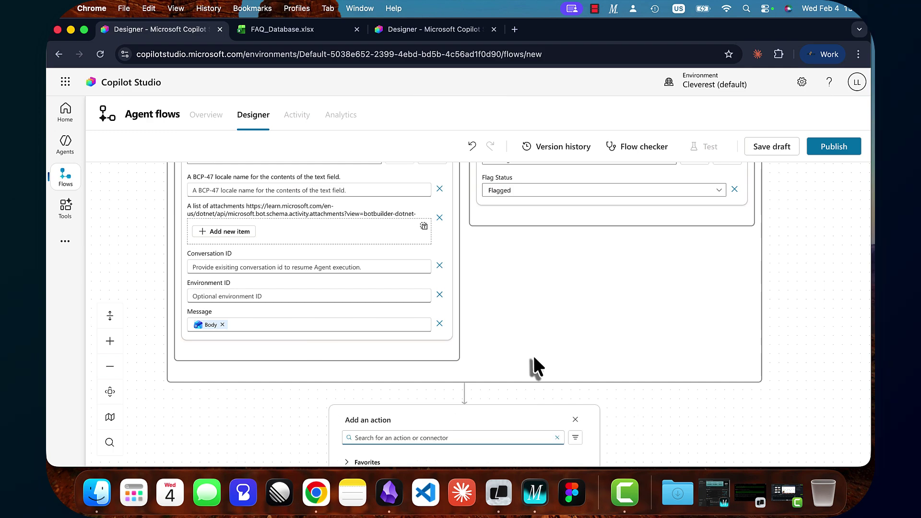
scroll(622, 403, "down", 5)
left_click(442, 315)
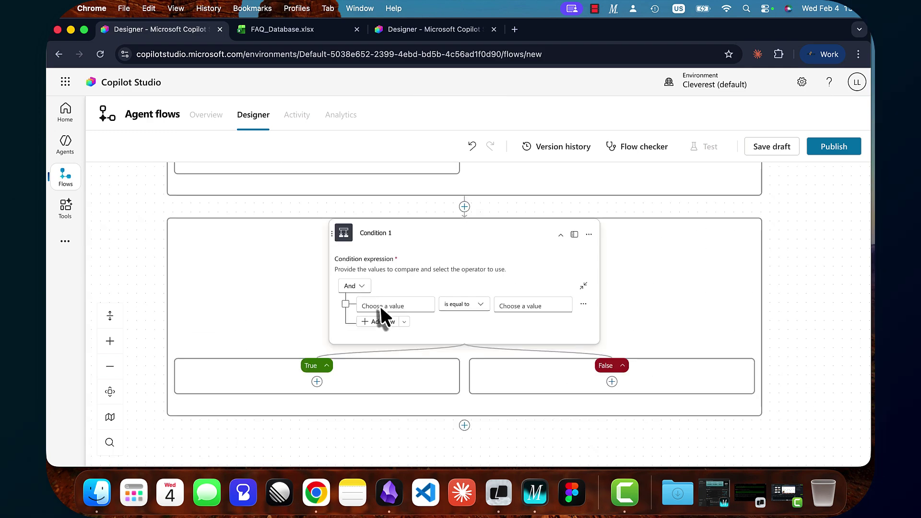
Set the second condition's first row to check that the agent's body/lastResponse is not equal to NO_MATCH.
left_click(381, 306)
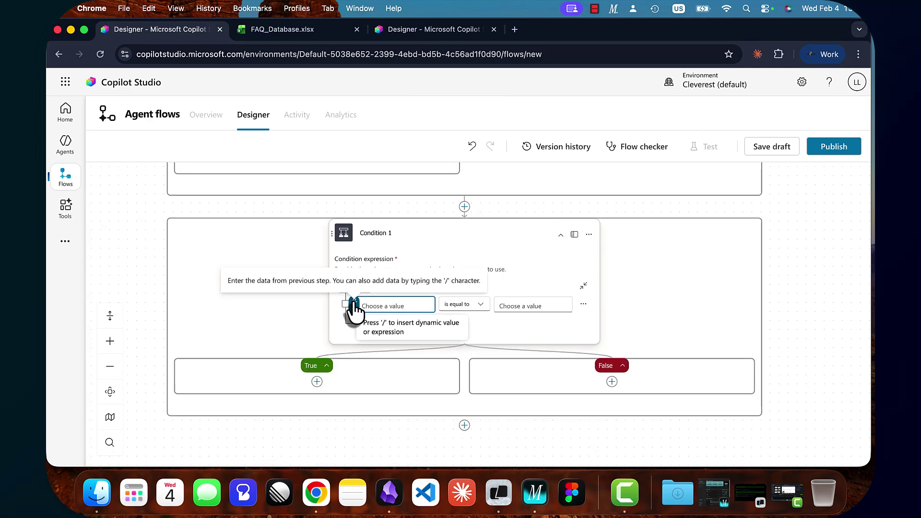
left_click(354, 303)
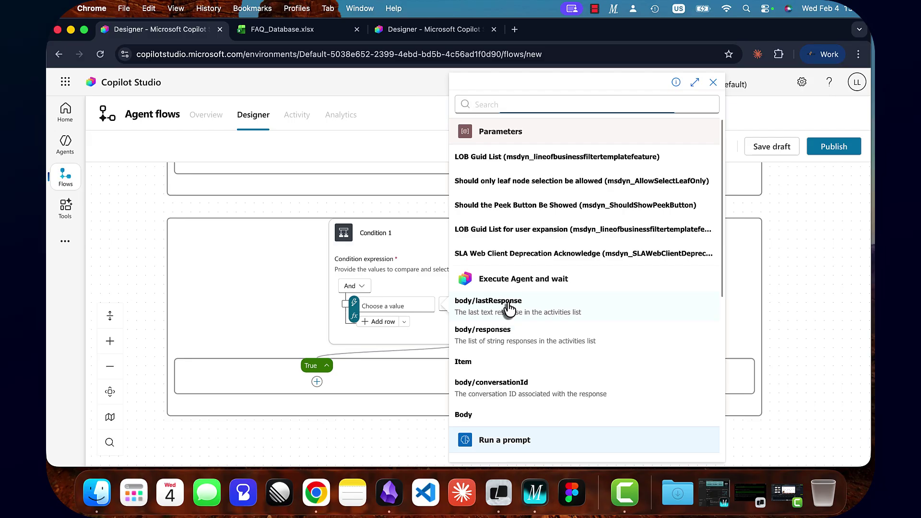
left_click(507, 302)
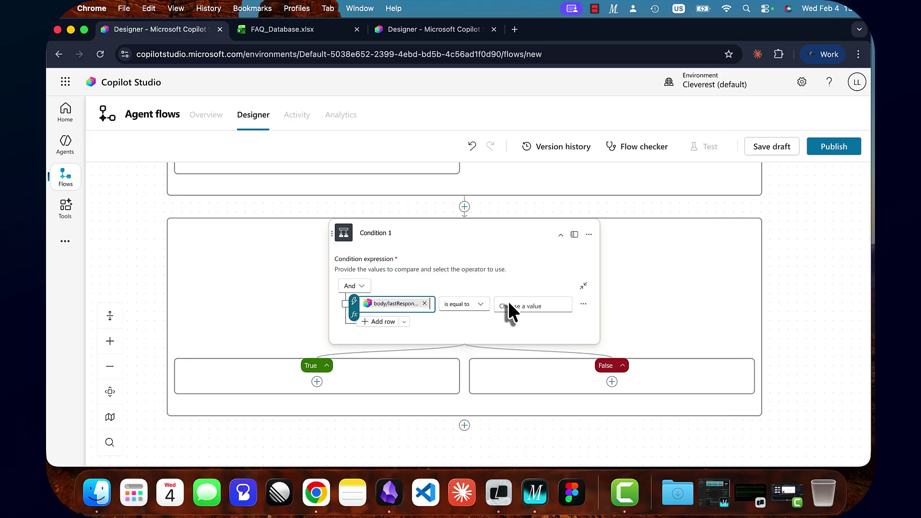
left_click(482, 304)
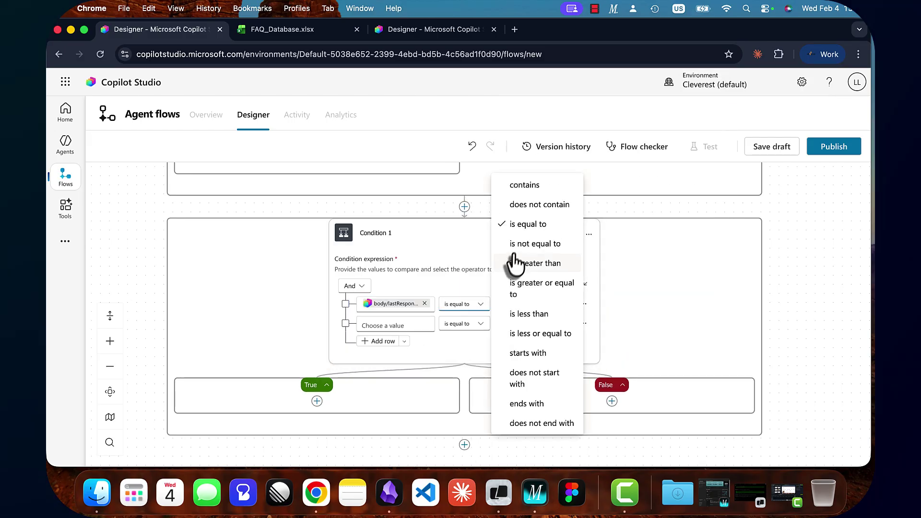
left_click(513, 245)
left_click(549, 296)
type("NO_")
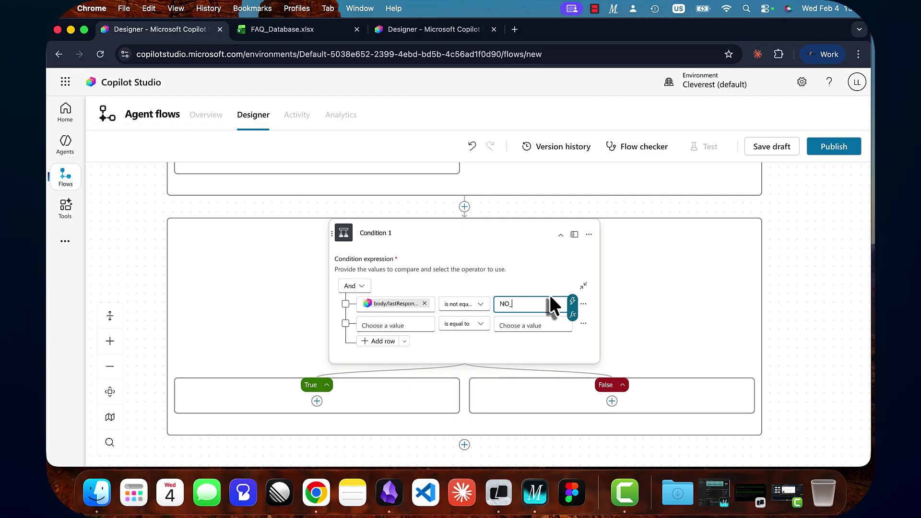
type("MATCH")
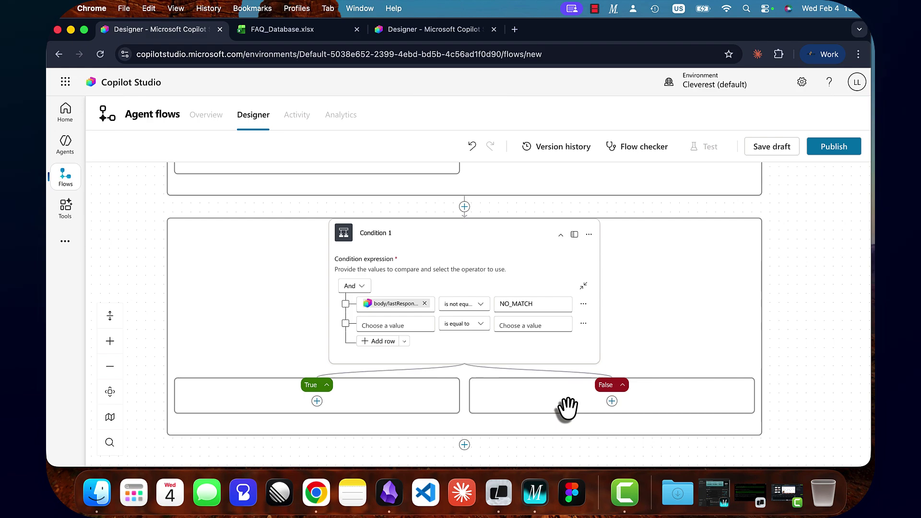
Add an Outlook Flag email (V2) action to the second condition's False branch.
left_click(612, 401)
type("outlo")
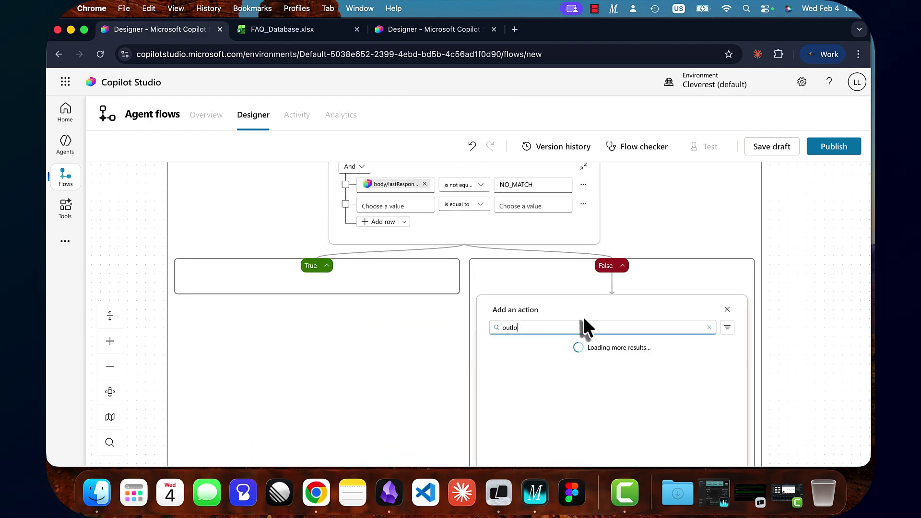
left_click(724, 347)
scroll(820, 393, "down", 3)
left_click(674, 380)
Set the Message Id of the second condition's Flag email action to the trigger email's Message Id.
left_click(600, 223)
left_click(742, 220)
scroll(293, 394, "down", 3)
left_click(439, 277)
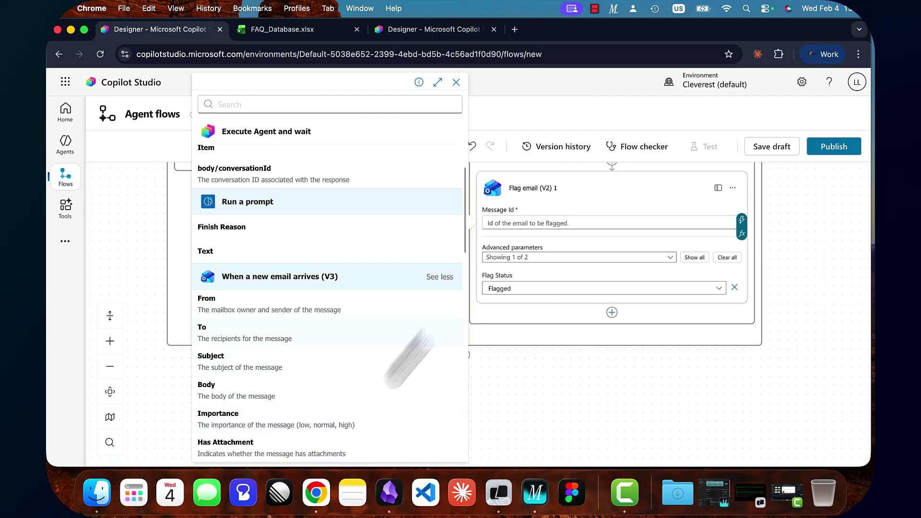
scroll(341, 315, "down", 5)
left_click(206, 224)
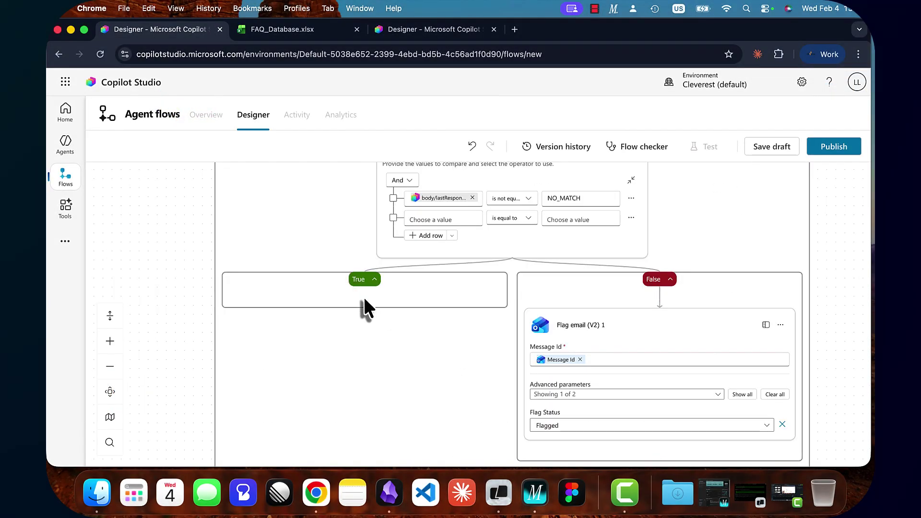
Add a Run a prompt action to the second condition's True branch with a new custom prompt instructing a professional, body-only HTML email reply.
left_click(364, 297)
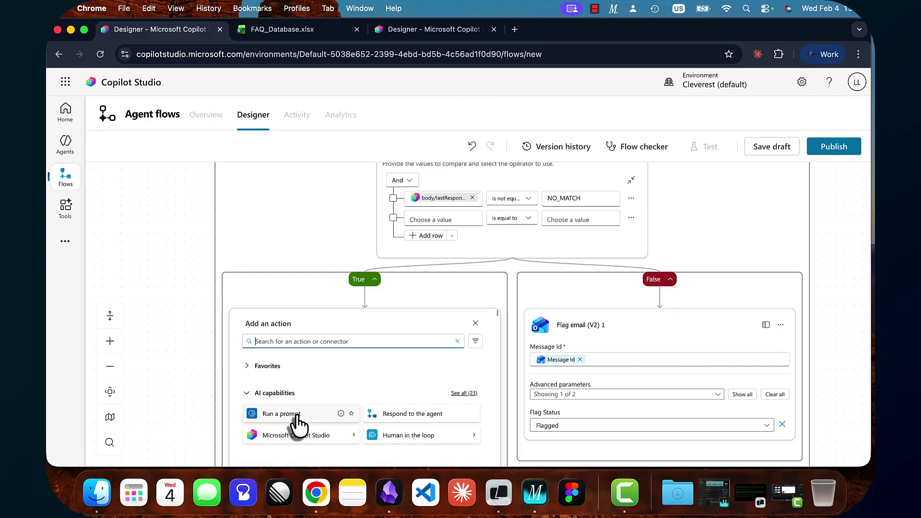
left_click(297, 416)
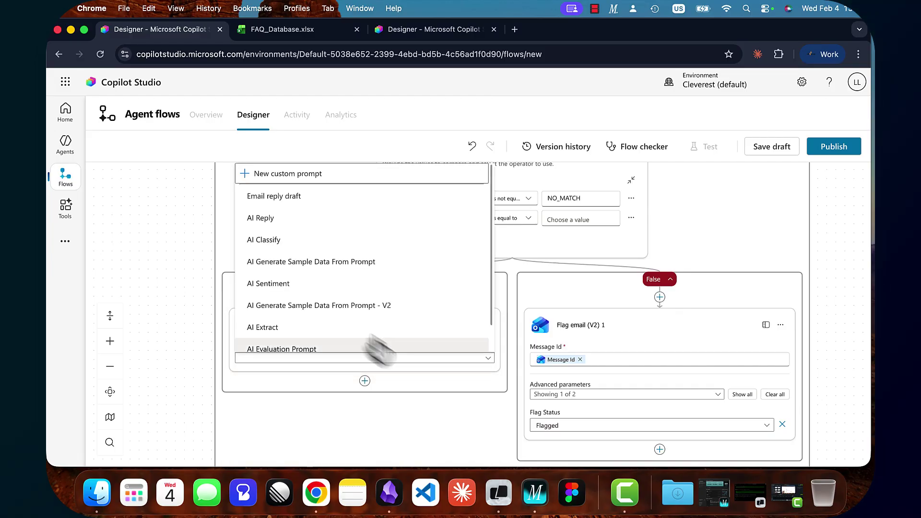
left_click(275, 173)
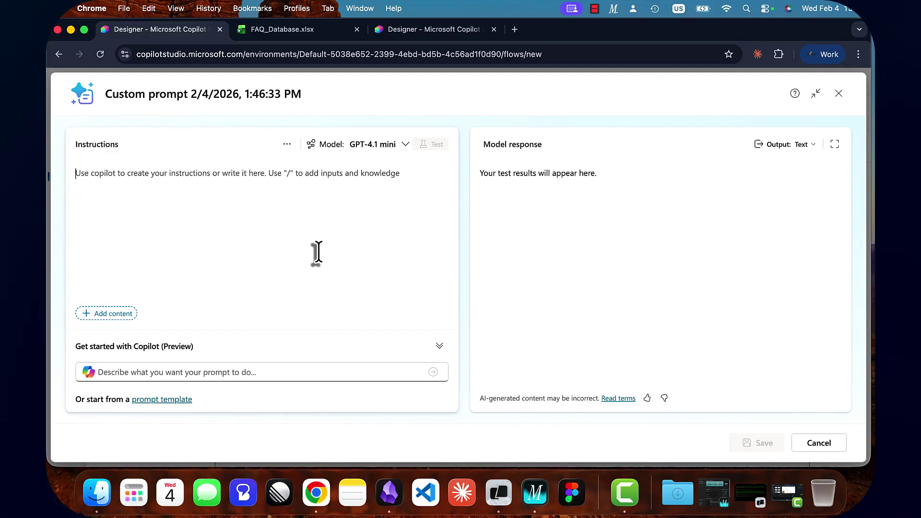
key("super+v")
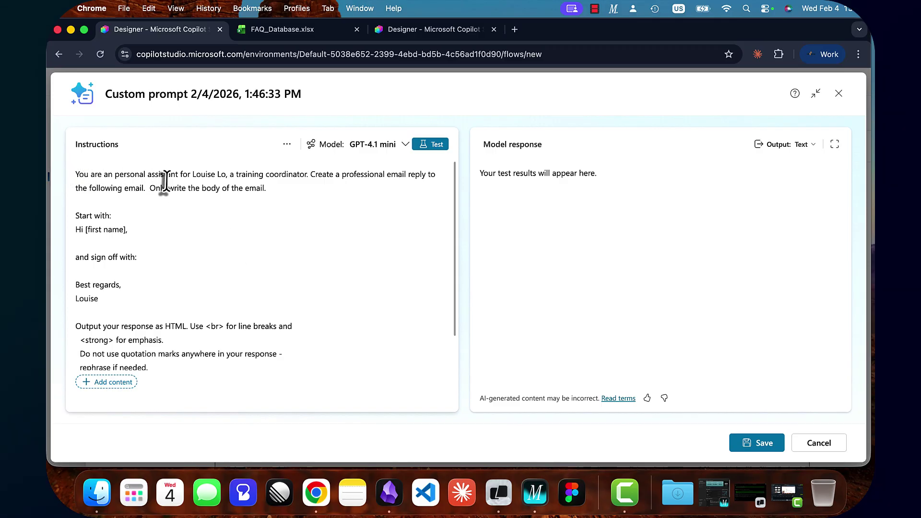
Review the prompt's instructions on the assistant's role, body-only reply, greeting, sign-off and HTML output rules.
left_click_drag(191, 175, 233, 177)
left_click(231, 176)
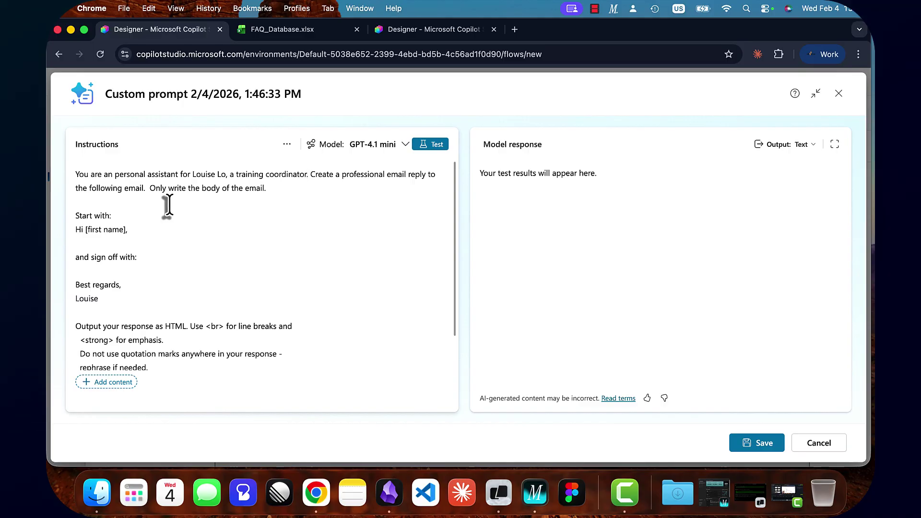
left_click_drag(148, 188, 264, 188)
left_click(267, 188)
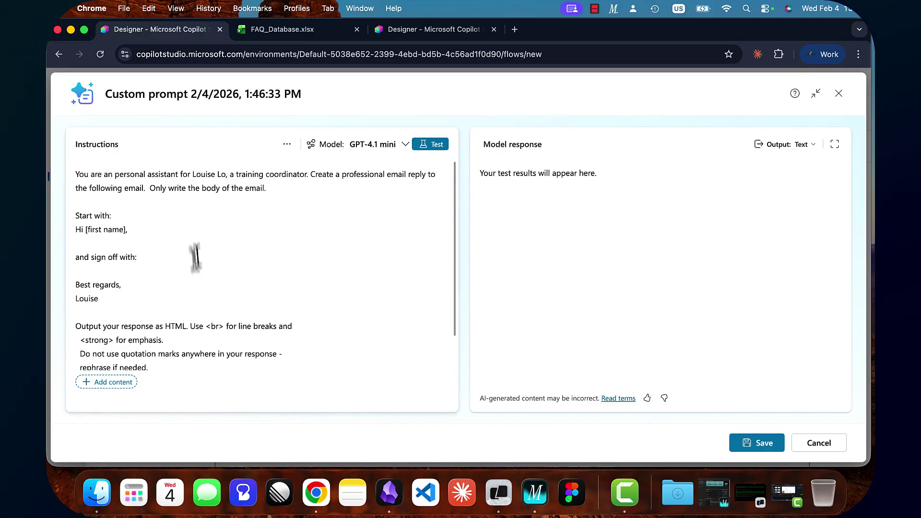
scroll(195, 271, "down", 1)
scroll(195, 271, "down", 1)
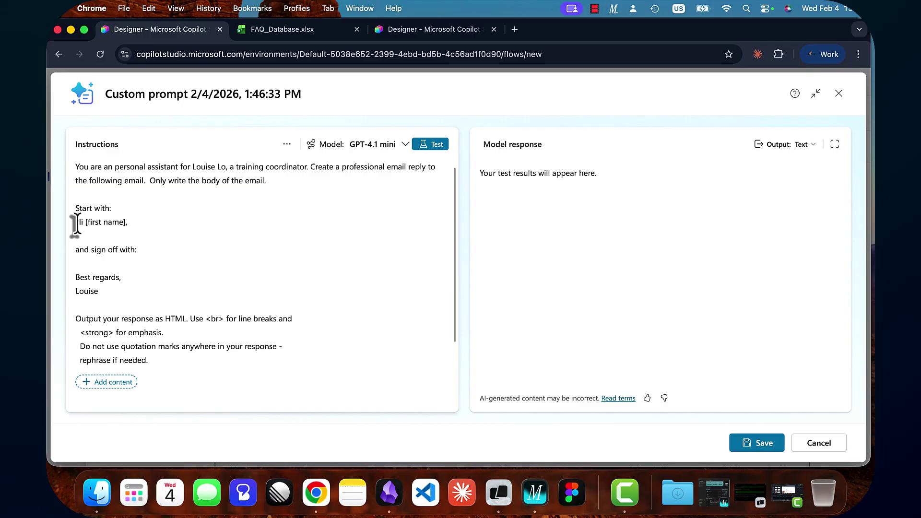
left_click_drag(75, 224, 142, 227)
left_click(139, 256)
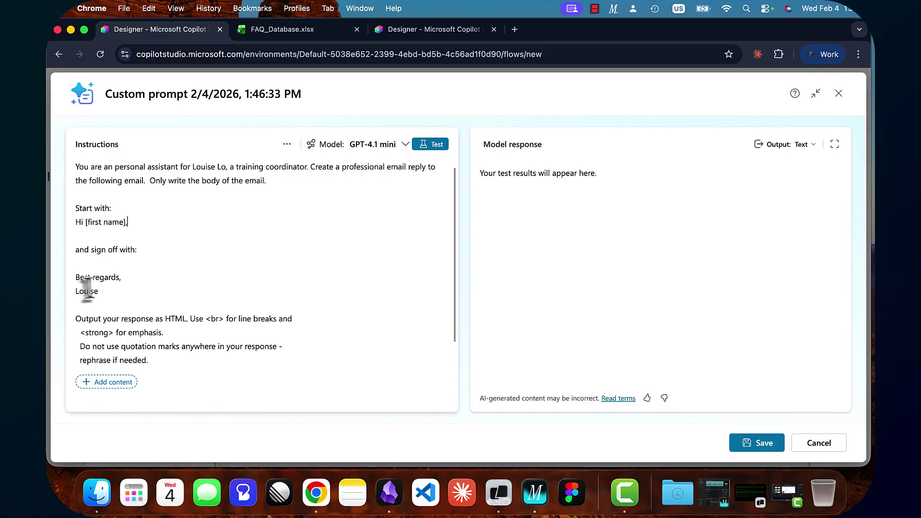
left_click_drag(76, 278, 102, 292)
left_click(103, 292)
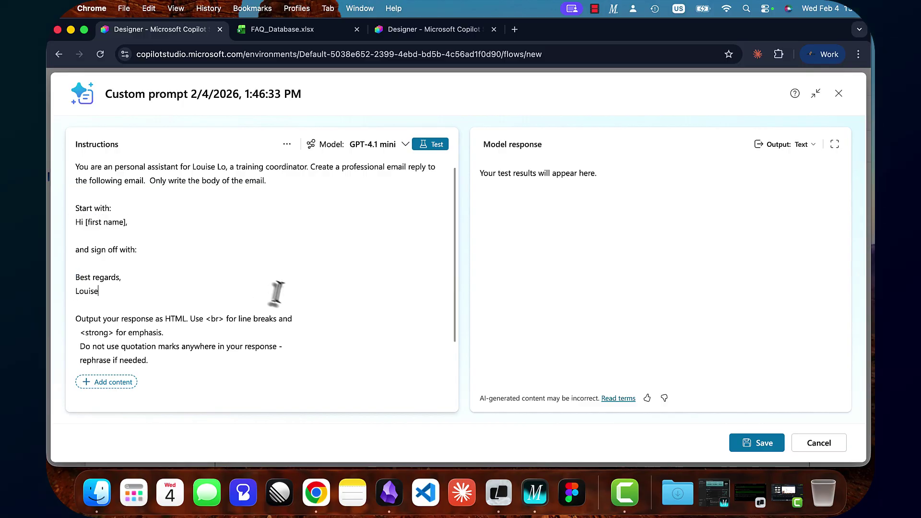
type("If you include links, use single quotes for attributes: <a href='...'>")
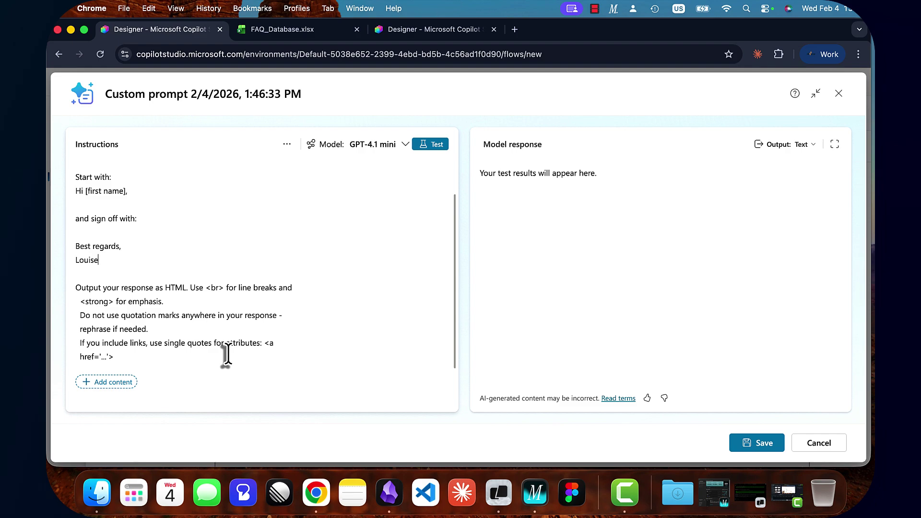
left_click_drag(75, 287, 123, 354)
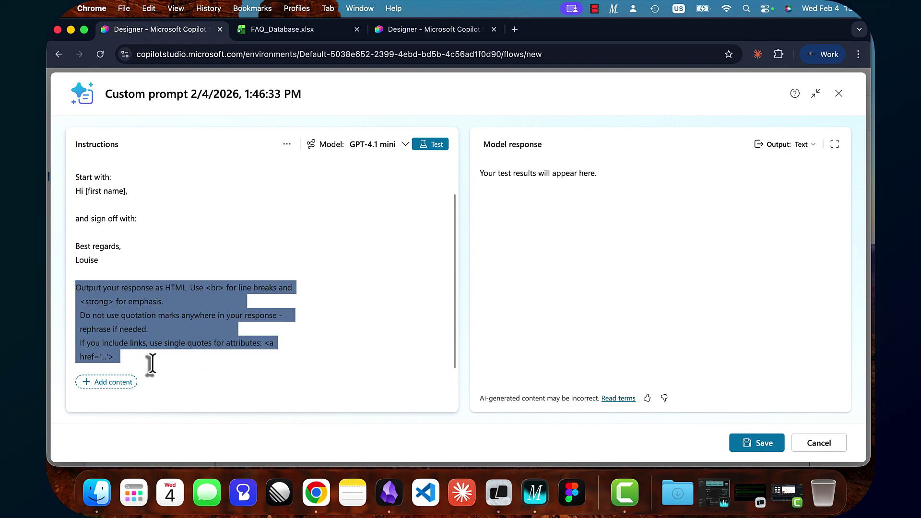
left_click(134, 355)
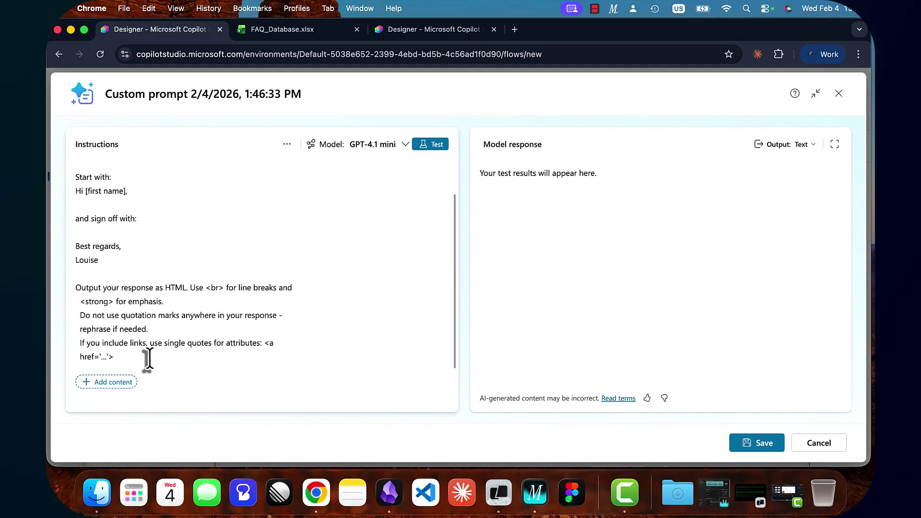
Add an "Email to respond to:" line at the end of the instructions, followed by a text input named email_body.
key("Return")
key("Return")
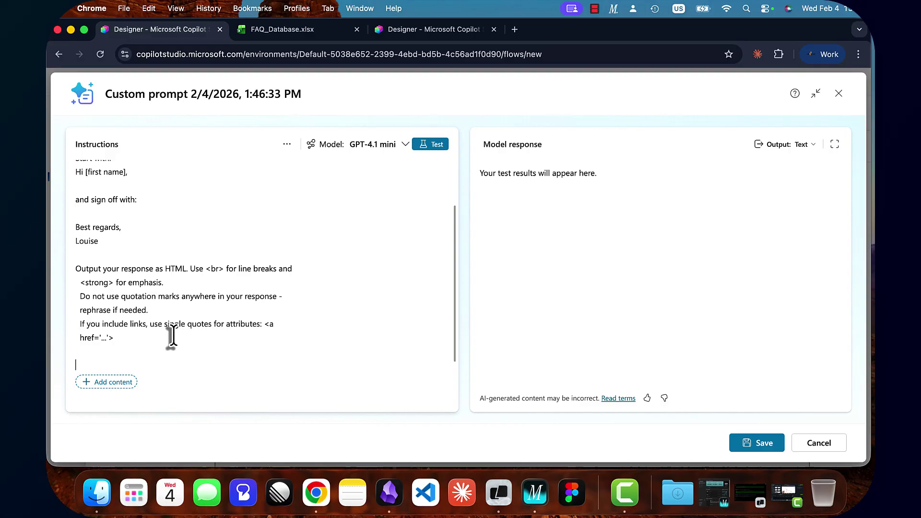
type("Email to respond to:")
key("Return")
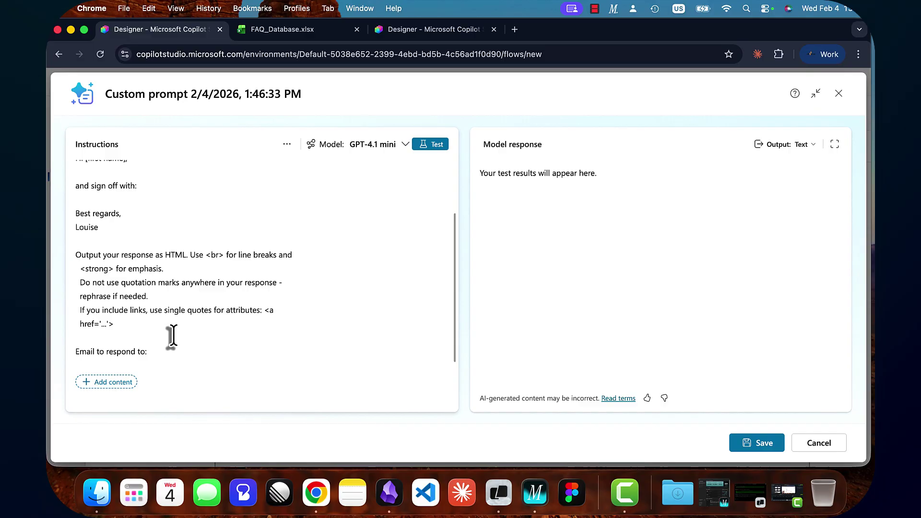
type("/")
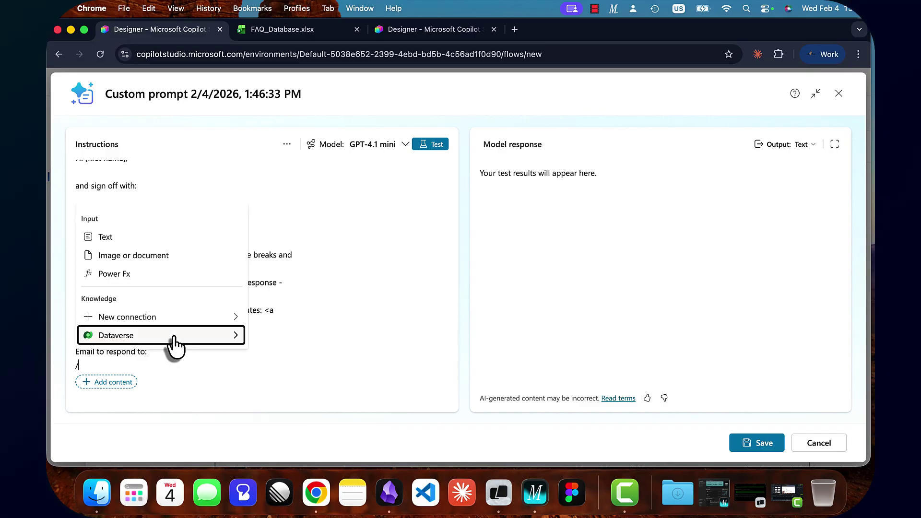
left_click(115, 243)
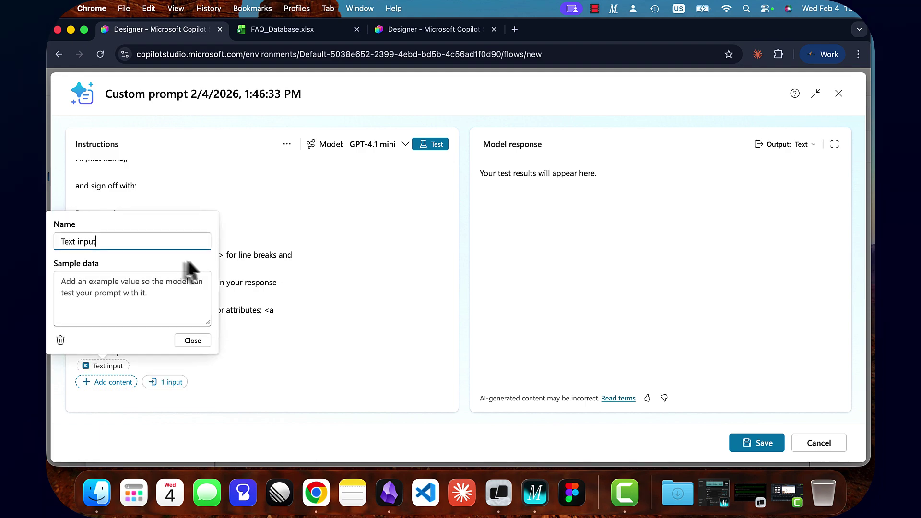
left_click_drag(95, 242, 51, 235)
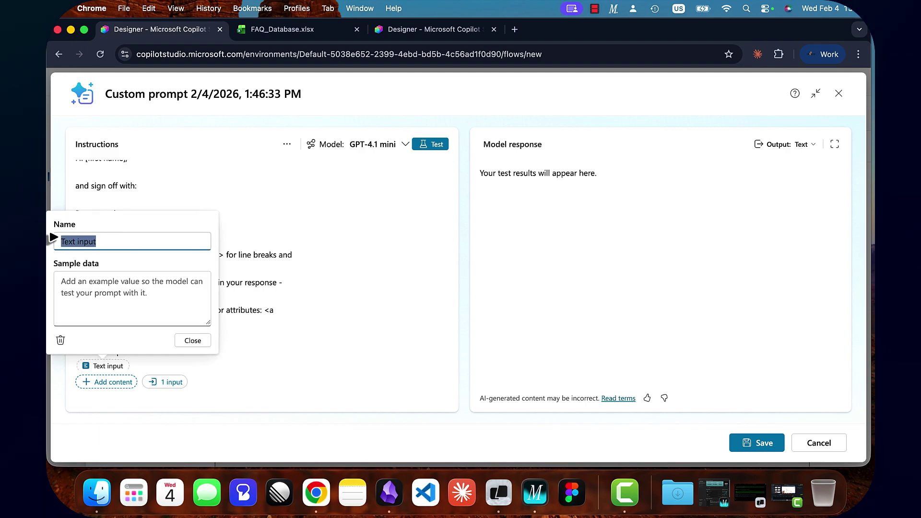
type("email_body")
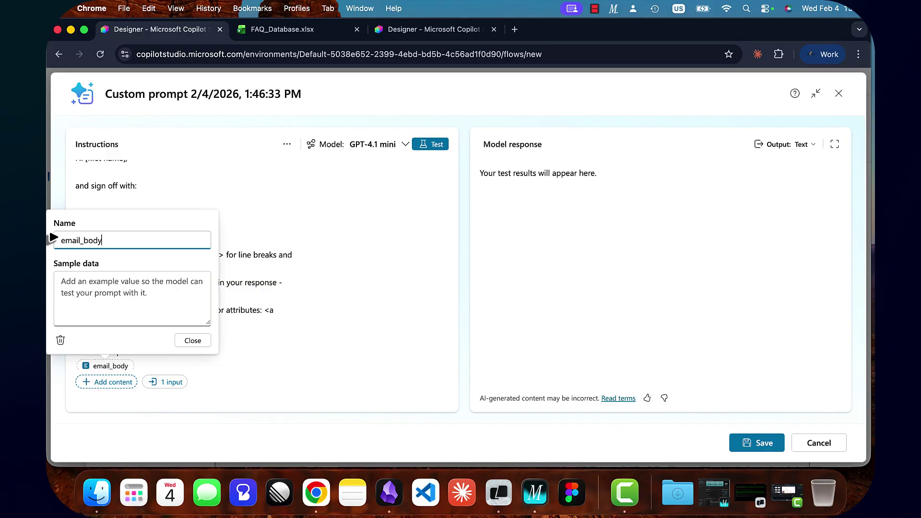
left_click(176, 355)
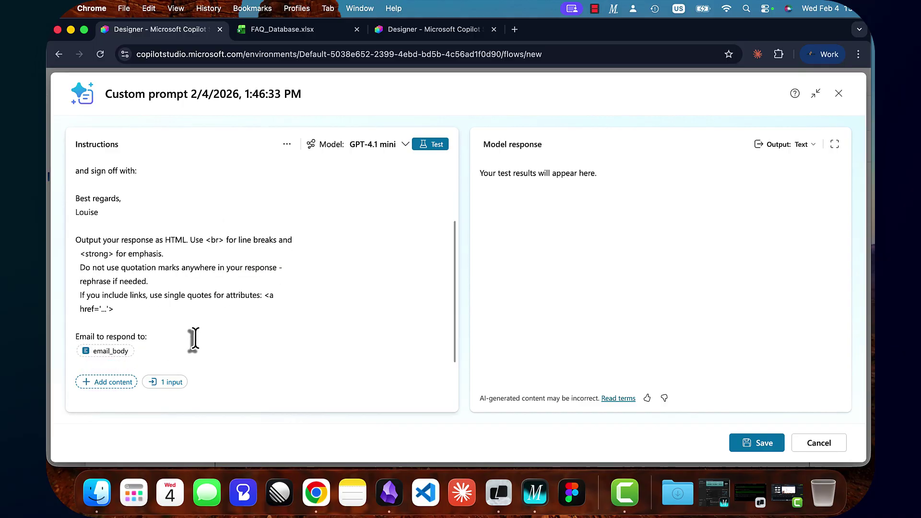
Insert a text input named Sender name below the email_body input in the instructions.
type("/")
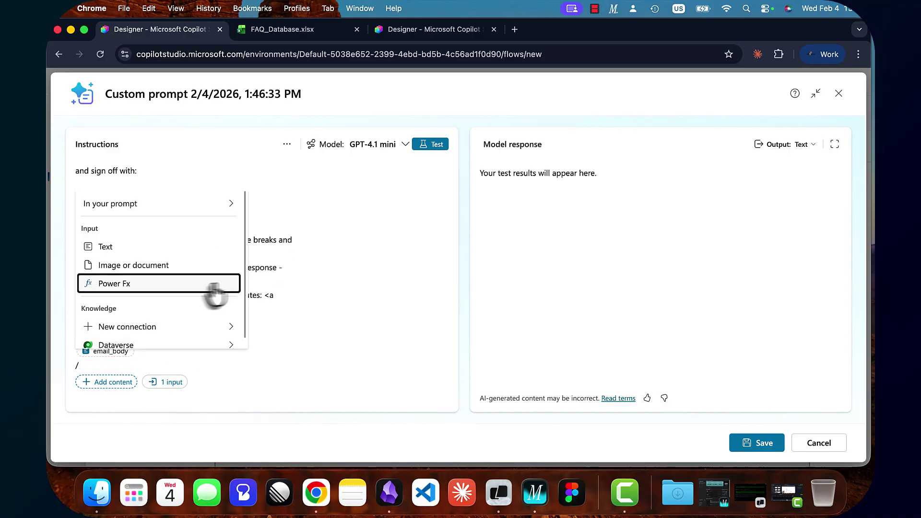
left_click(188, 247)
left_click_drag(94, 239, 50, 245)
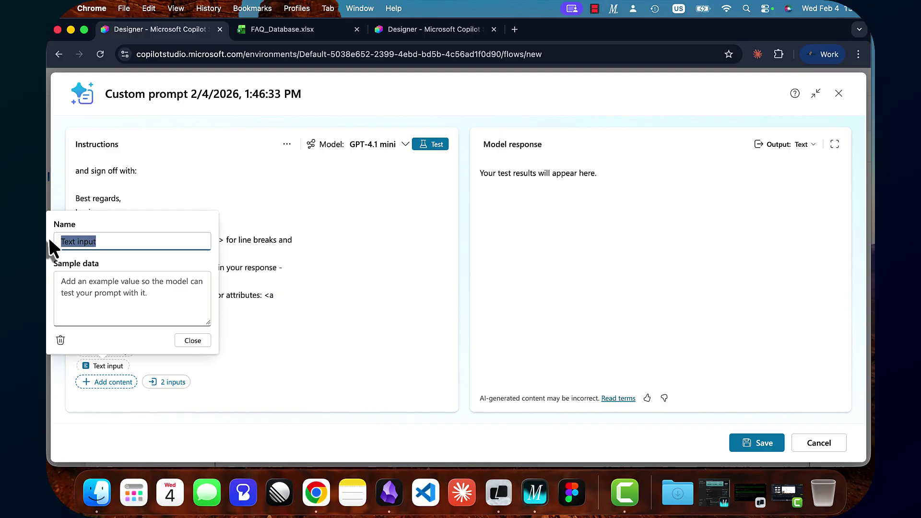
type("Sender name")
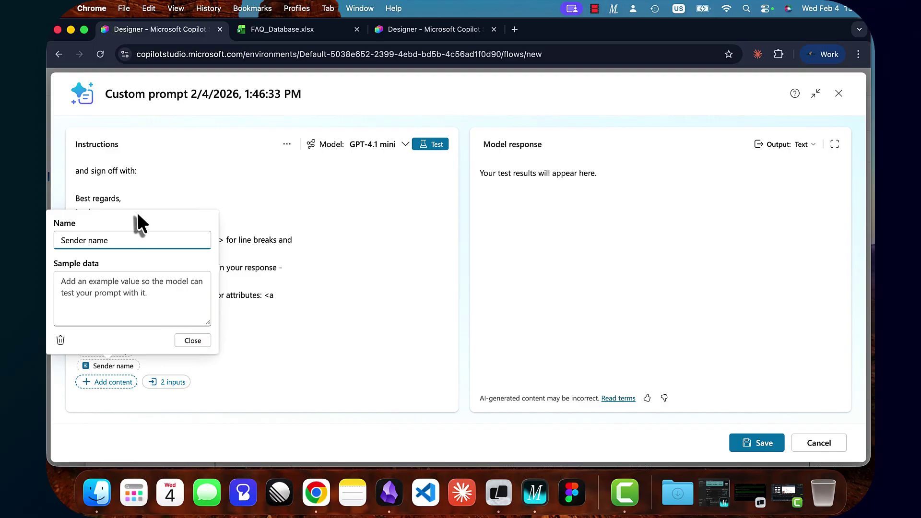
left_click(195, 363)
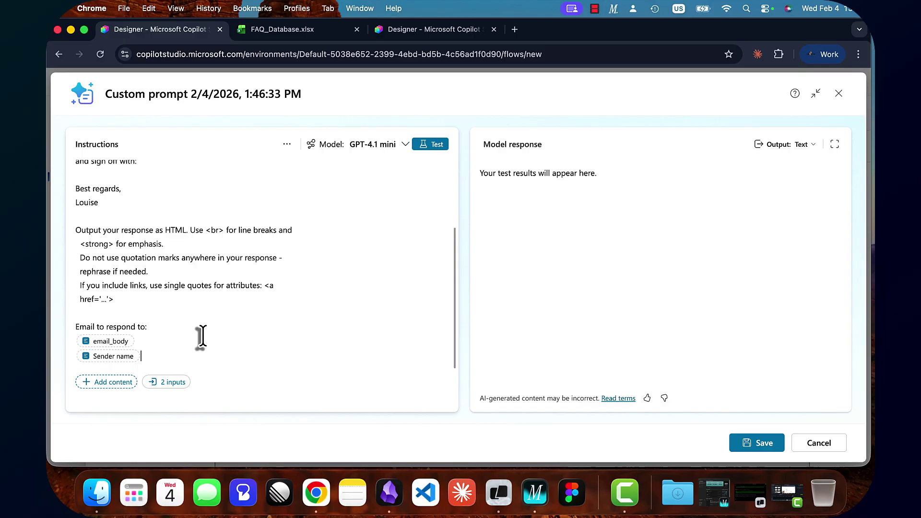
Add an "Additional information:" line to the instructions, followed by a text input named additional_info.
key("Return")
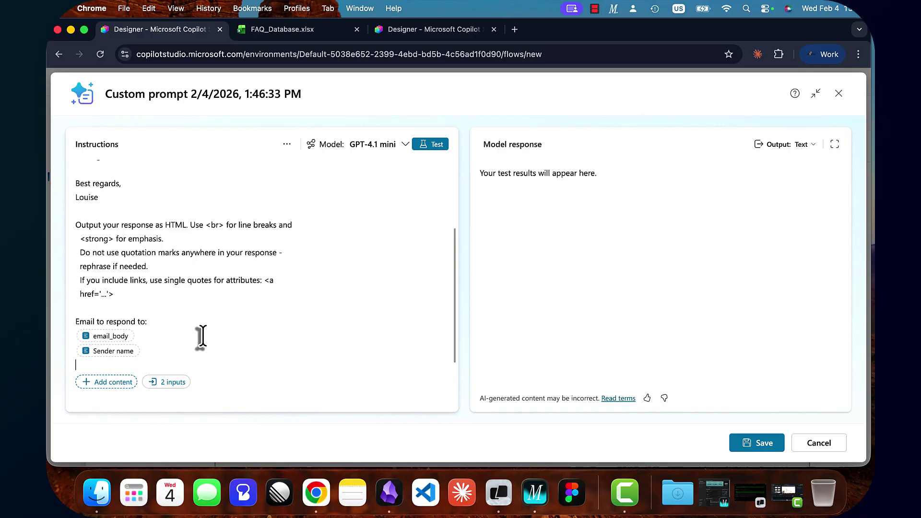
type("Additional infoprmat")
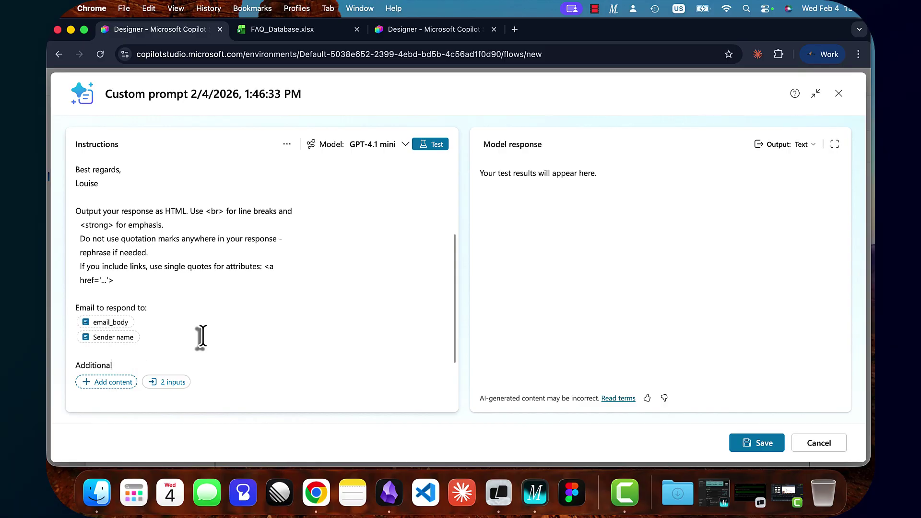
key("BackSpace")
key("BackSpace")
key("BackSpace")
key("BackSpace")
key("BackSpace")
type("rmation:")
key("Return")
type("/")
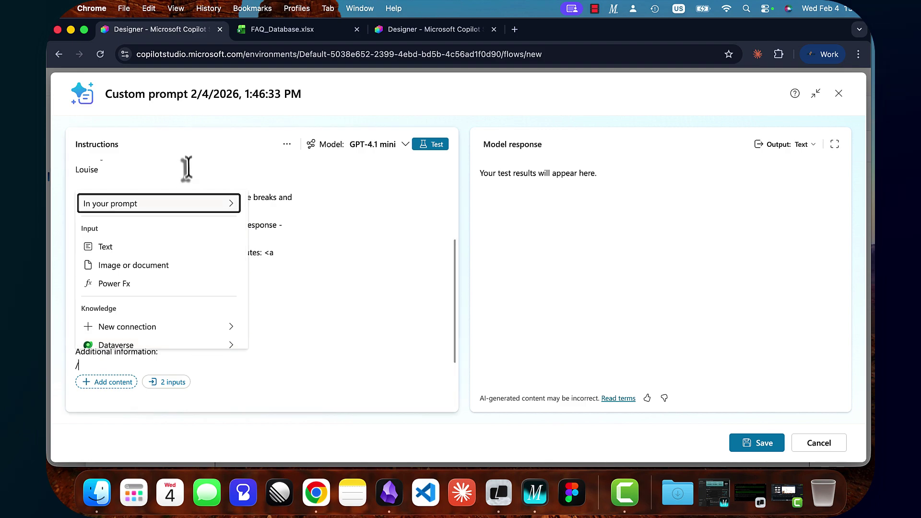
left_click(164, 247)
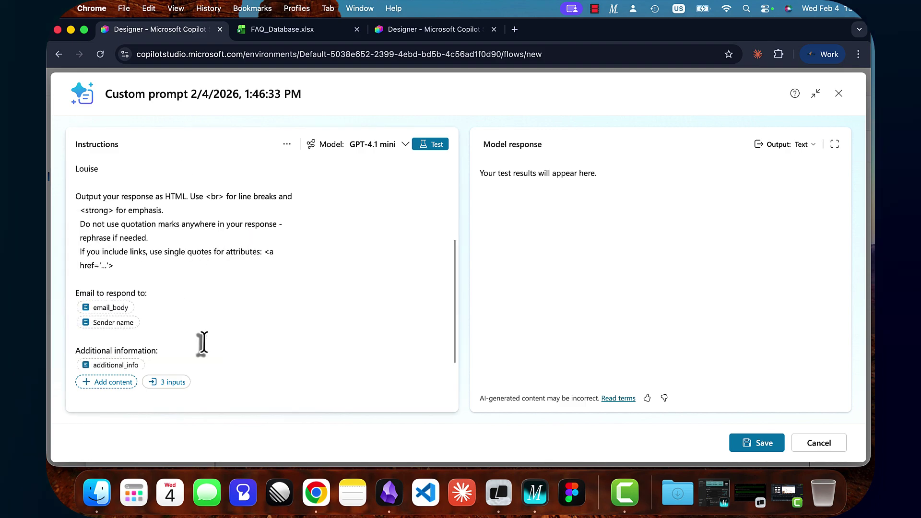
Check the available prompt models, keep GPT-4.1 mini, and save the custom prompt.
left_click(391, 150)
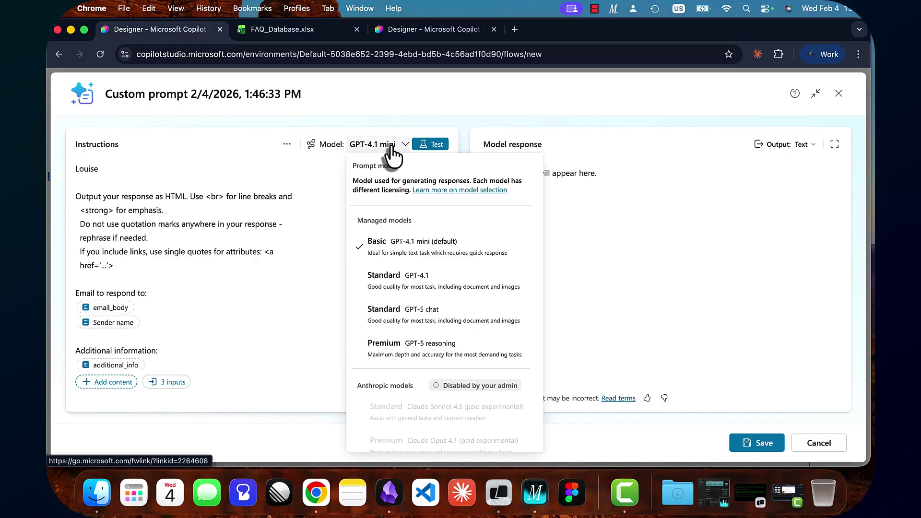
left_click(391, 148)
left_click(757, 444)
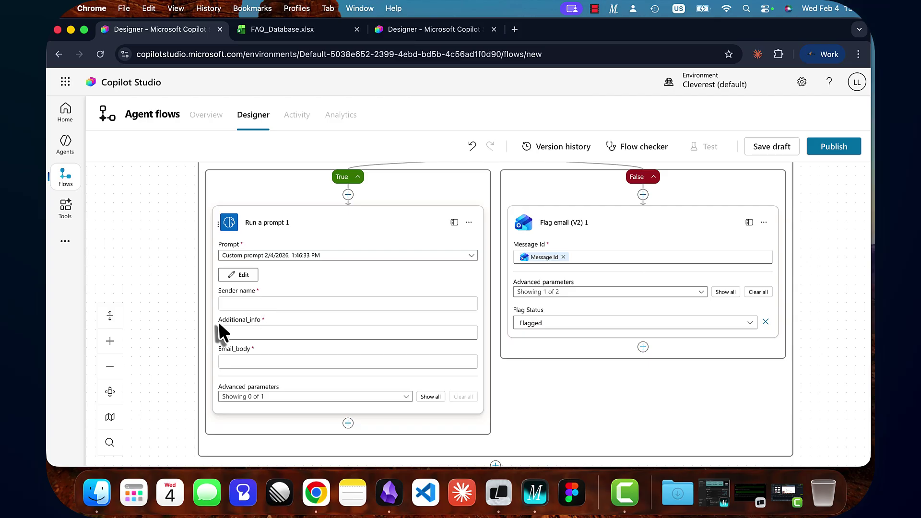
Set the new prompt action's Sender name to the From value of the trigger email.
left_click(242, 302)
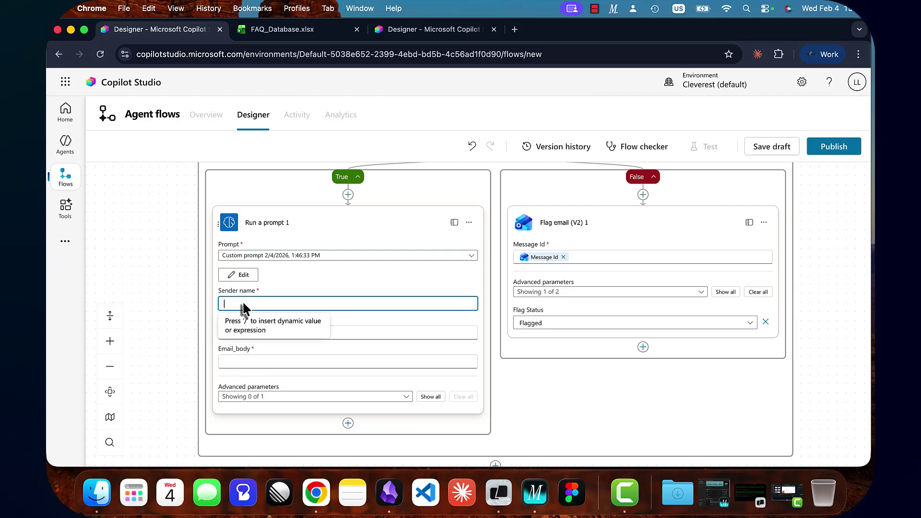
left_click(478, 301)
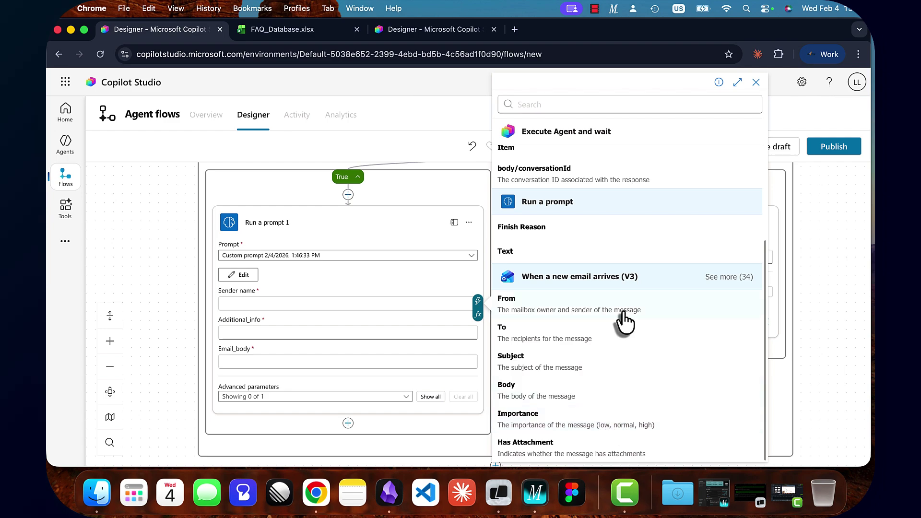
left_click(552, 309)
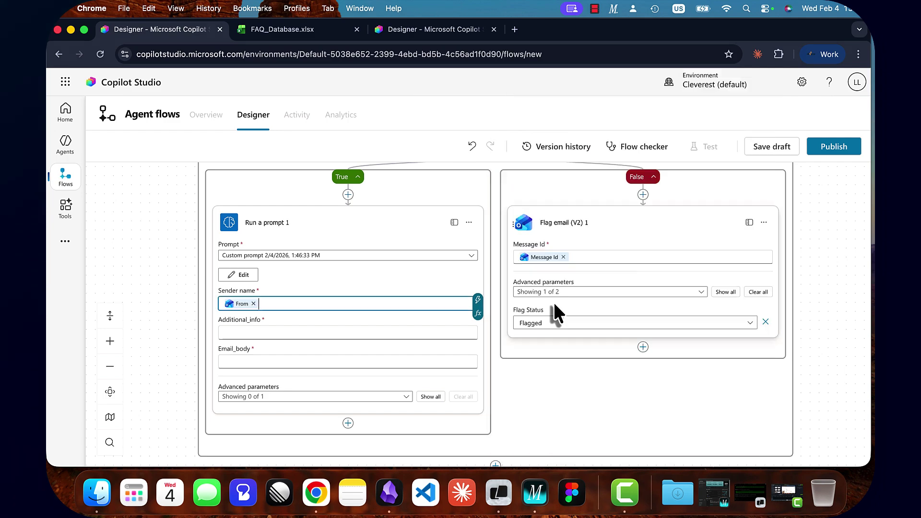
Set the prompt action's Additional_info to body/lastResponse from Execute Agent and wait.
left_click(303, 331)
left_click(478, 330)
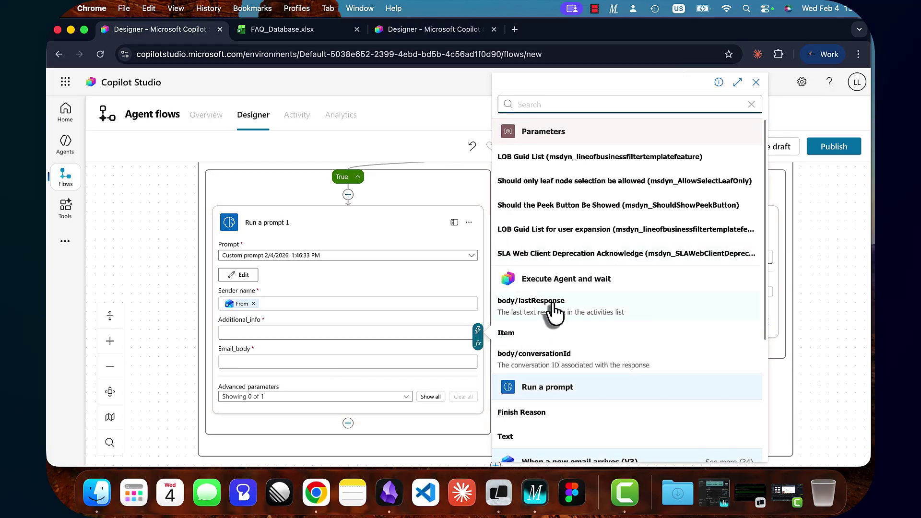
left_click(606, 312)
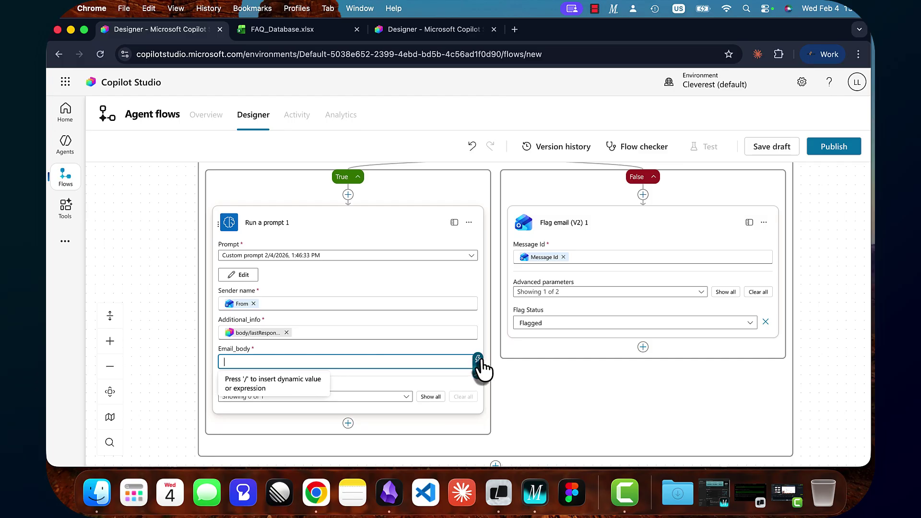
Set the new prompt action's Email_body to the Body value of the trigger email.
left_click(478, 359)
scroll(609, 393, "down", 3)
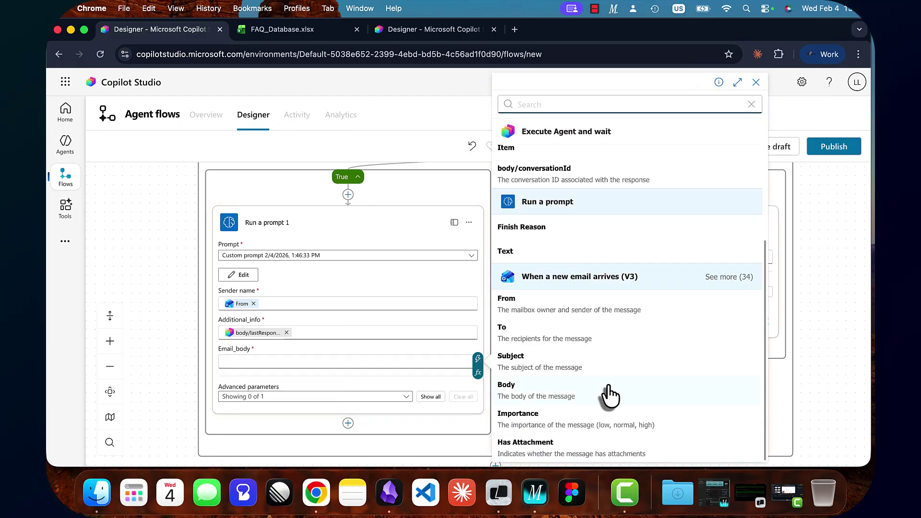
left_click(618, 397)
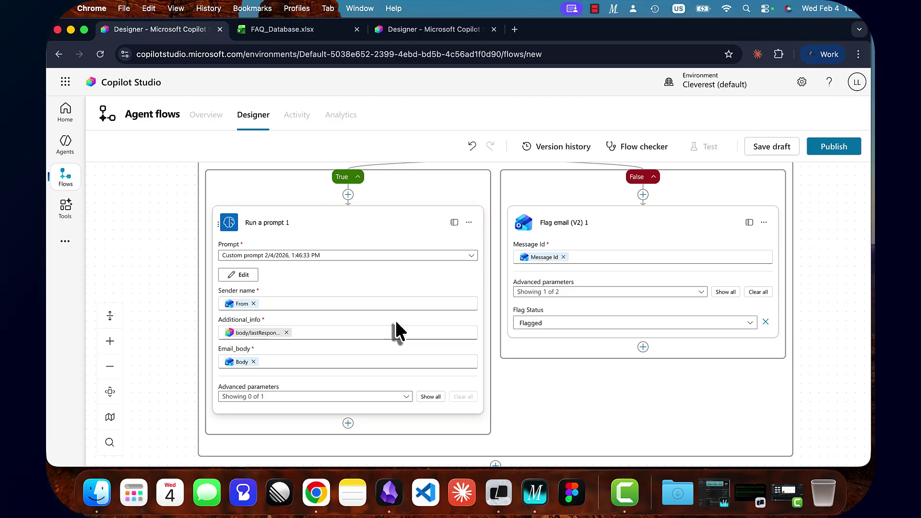
Add an Office 365 Outlook "Send an HTTP request" action after the prompt action in the True branch.
left_click(348, 422)
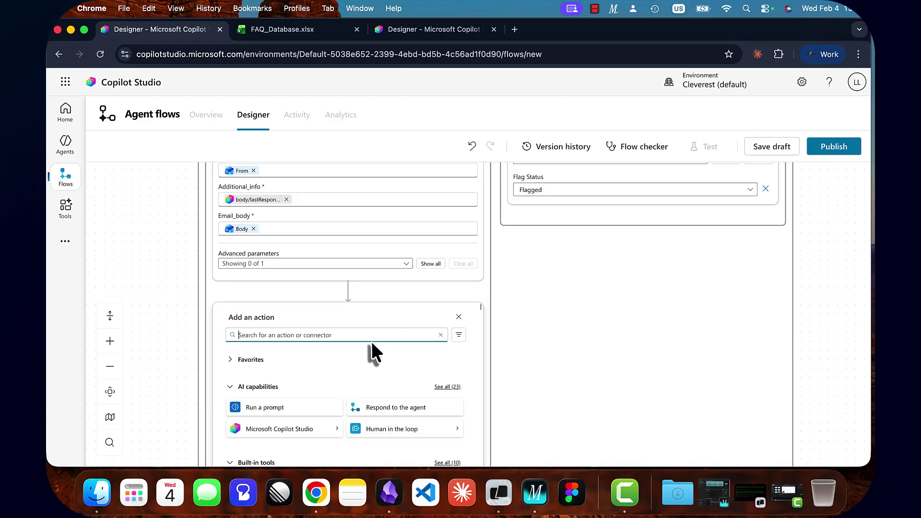
type("http")
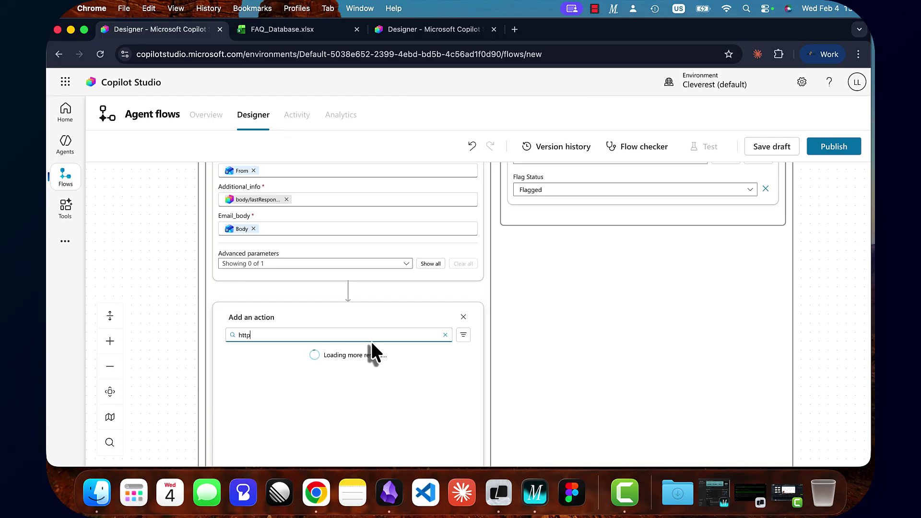
type(" request")
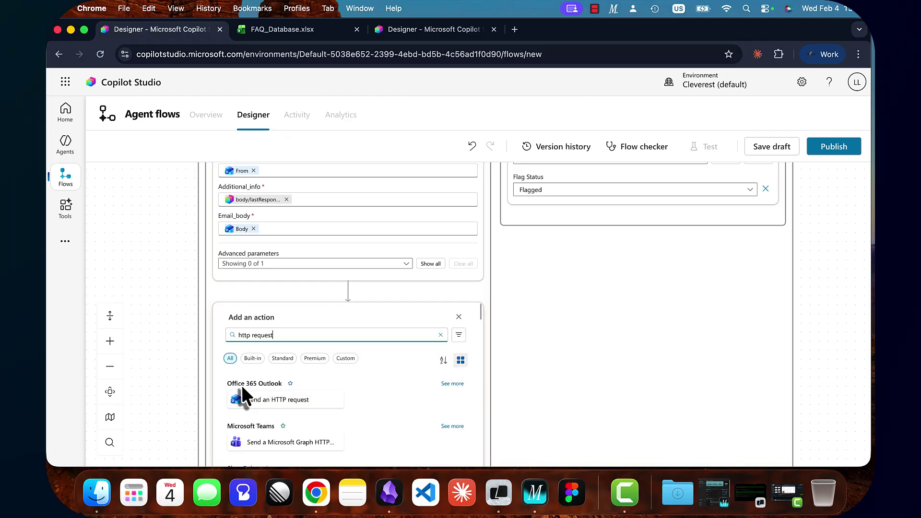
left_click(277, 393)
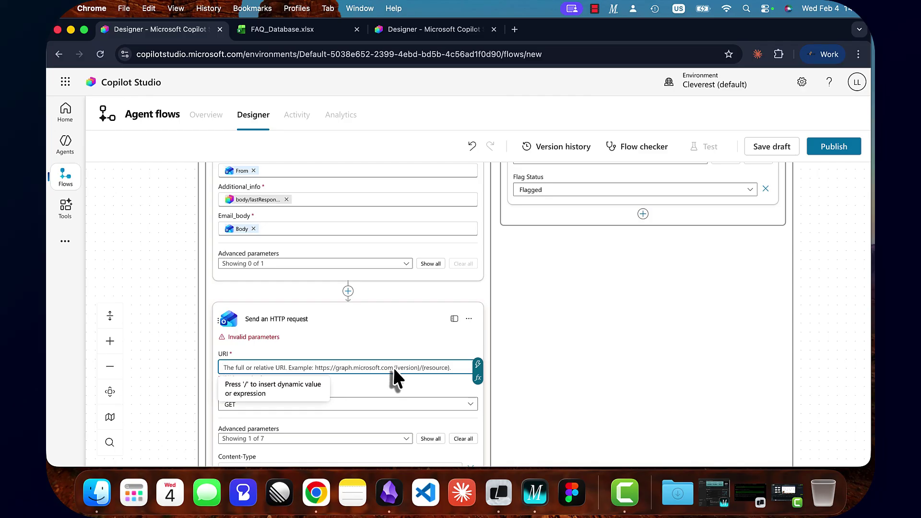
type("https://graph.microsoft.com/v1.0/me/messages/<>/createReply")
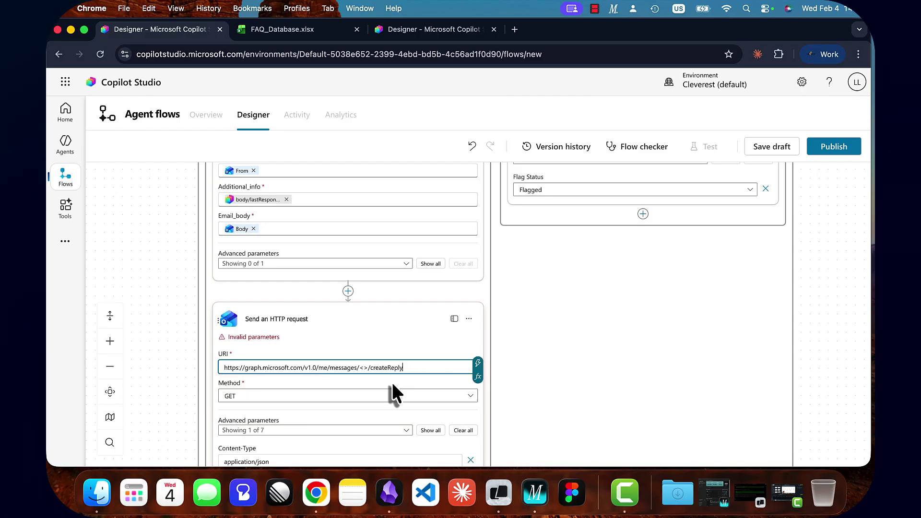
scroll(317, 263, "down", 3)
left_click(382, 255)
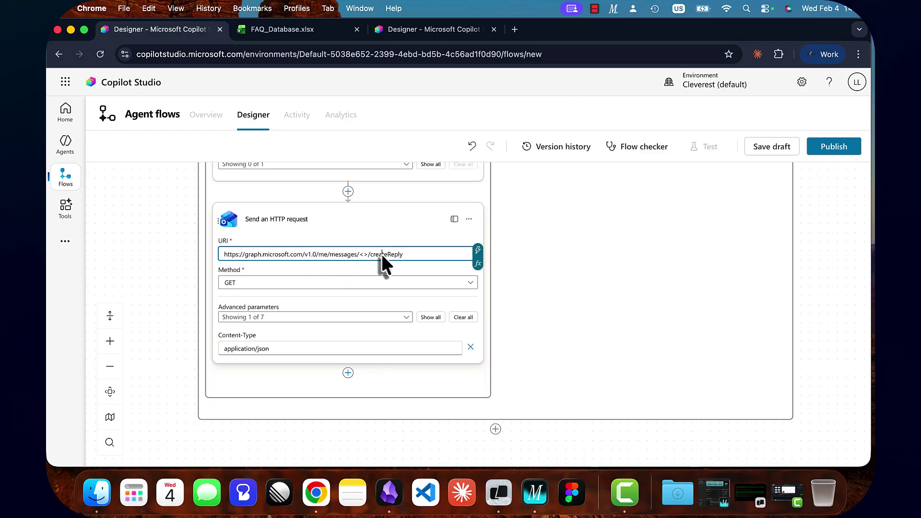
left_click(367, 255)
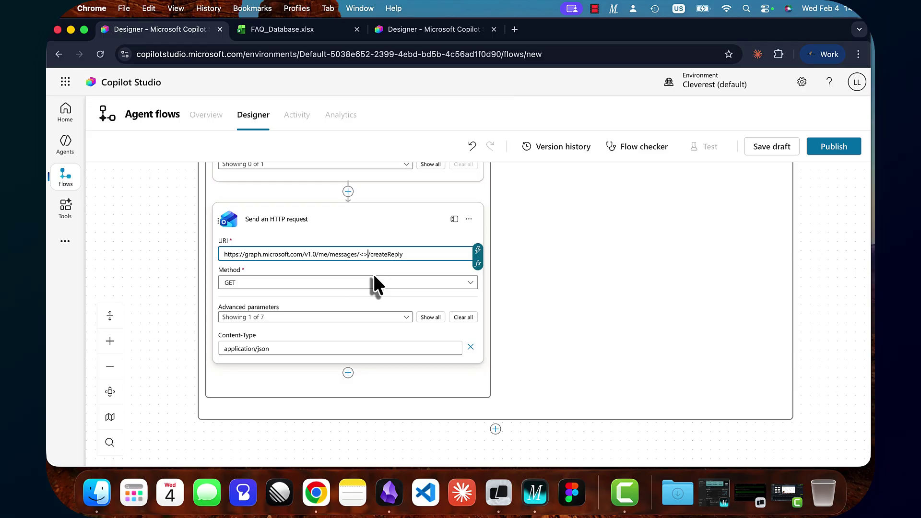
key("BackSpace")
key("BackSpace")
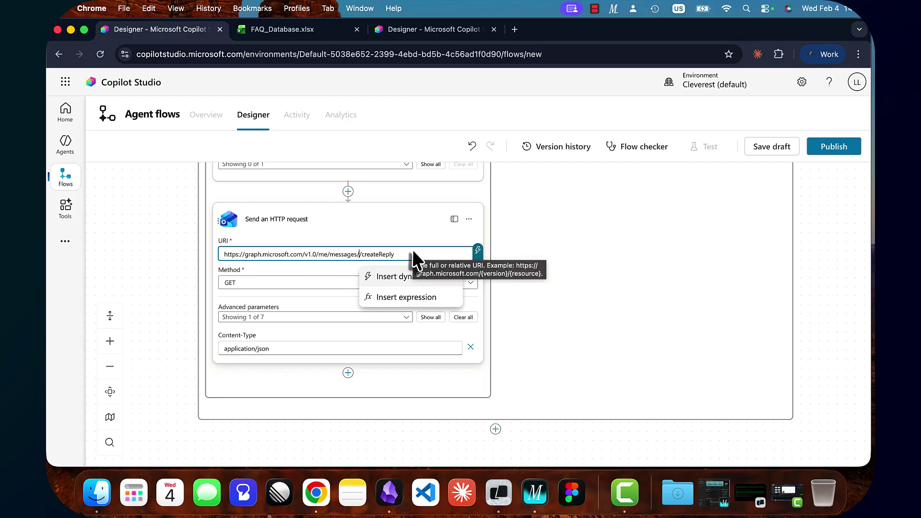
left_click(477, 251)
scroll(625, 340, "down", 10)
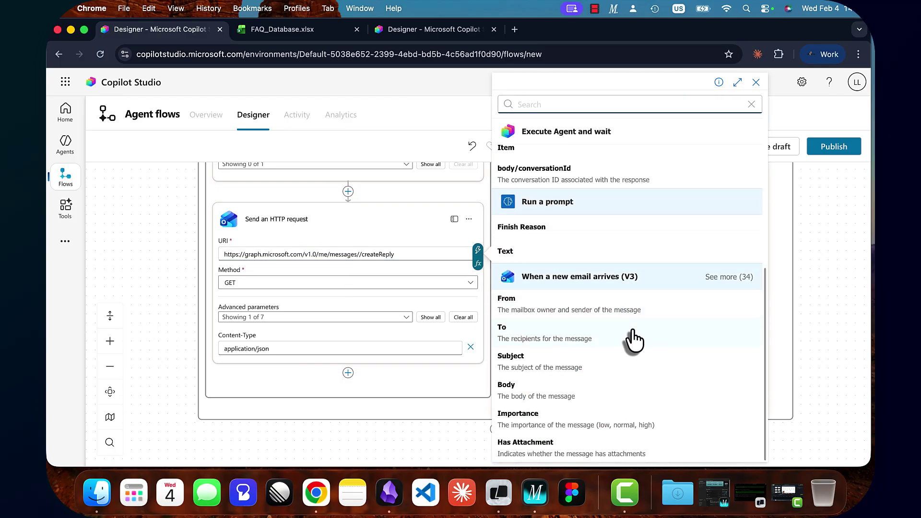
scroll(660, 378, "down", 7)
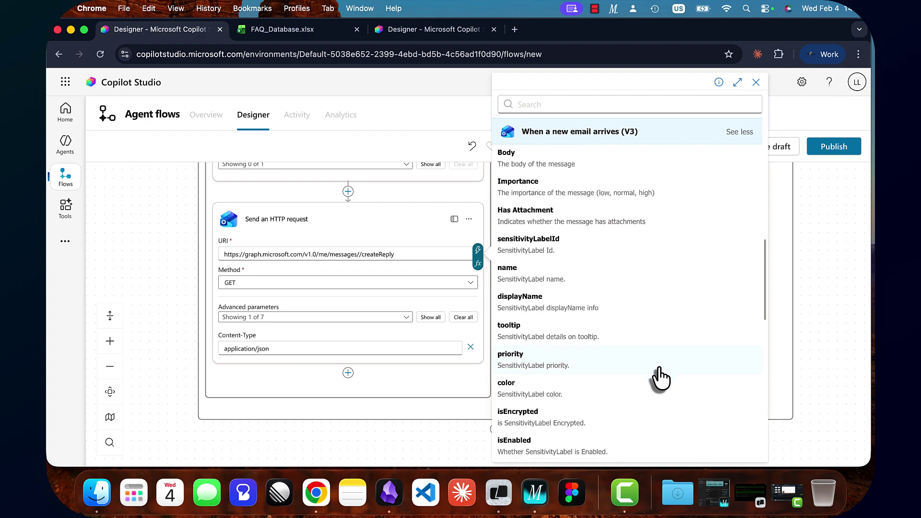
left_click(537, 350)
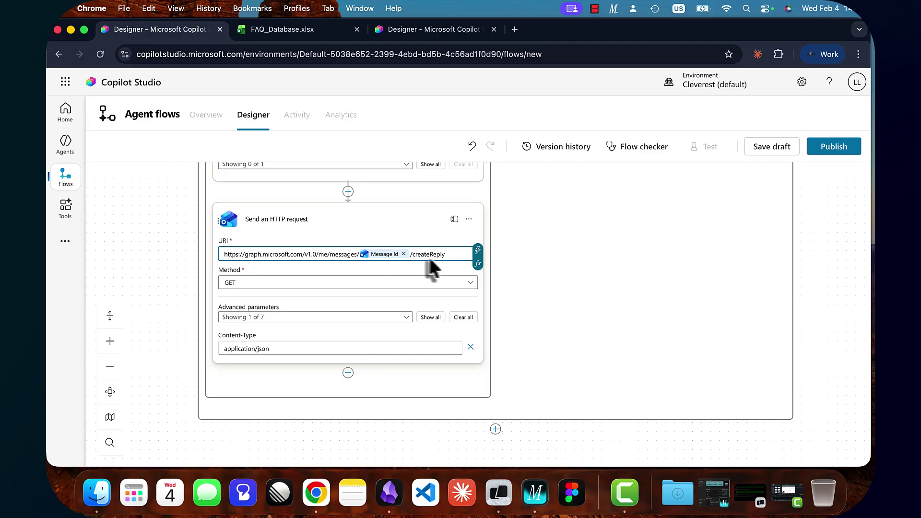
Set the createReply HTTP request's method to POST.
left_click(471, 284)
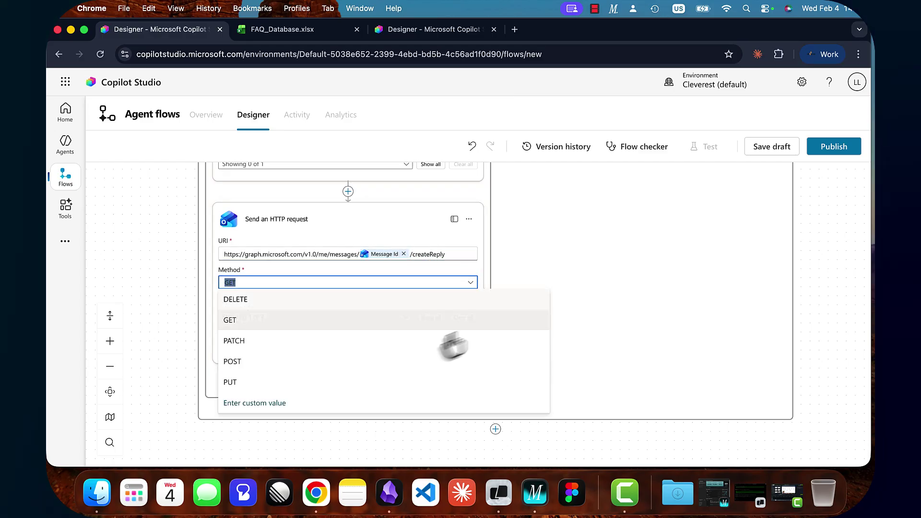
left_click(299, 364)
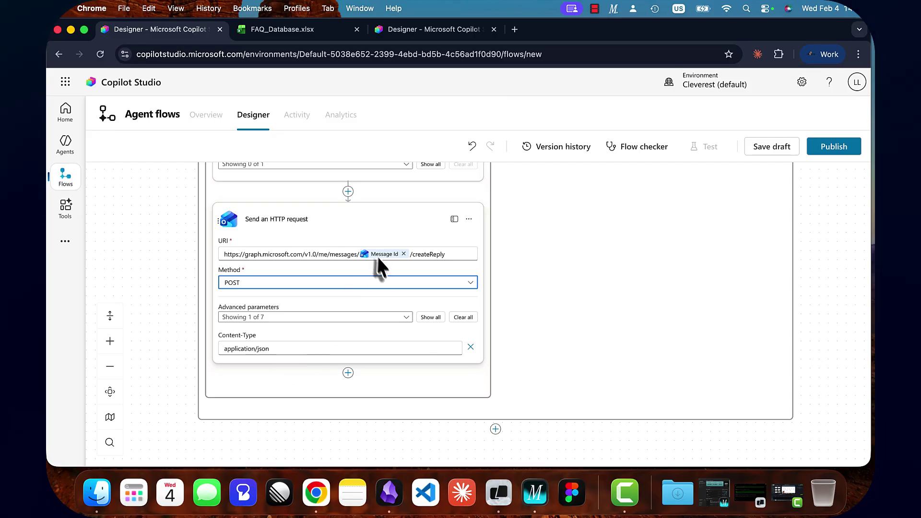
left_click(534, 381)
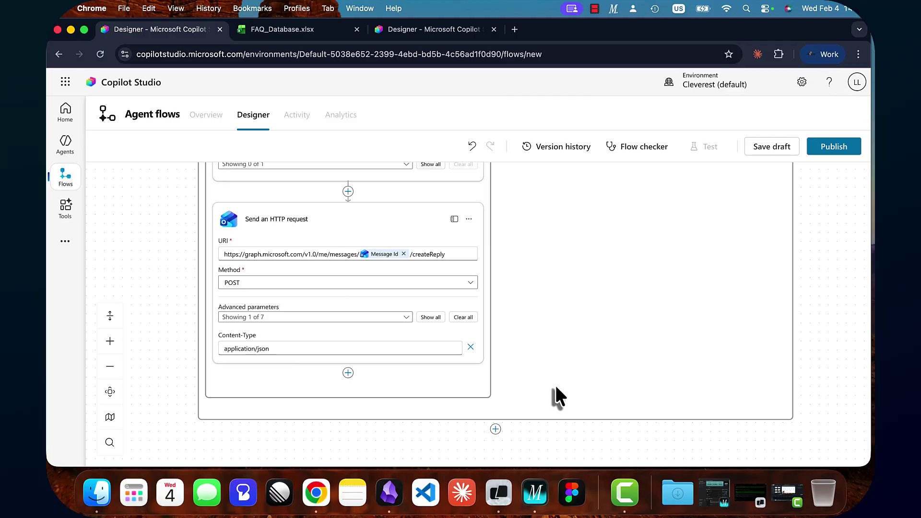
Add a Data Operation Parse JSON action after the HTTP request, with the request's Body as its Content.
left_click(347, 373)
type("par")
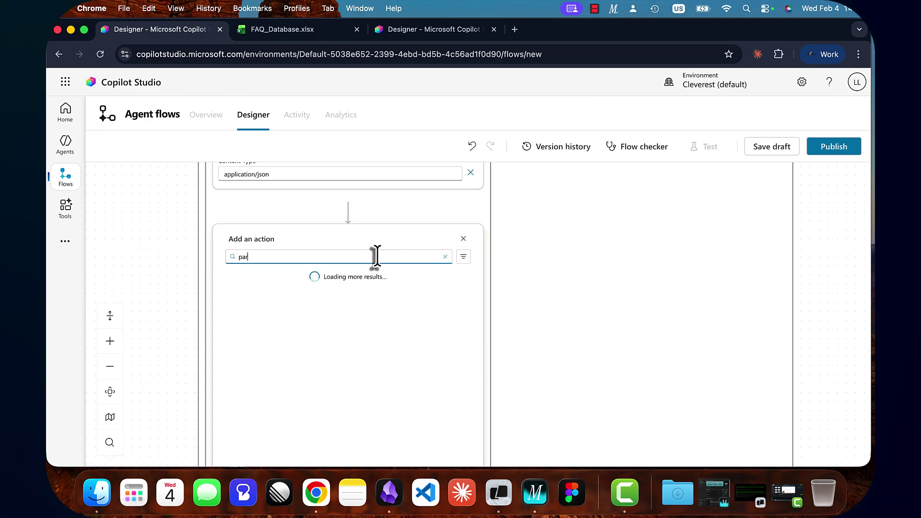
type("se JS")
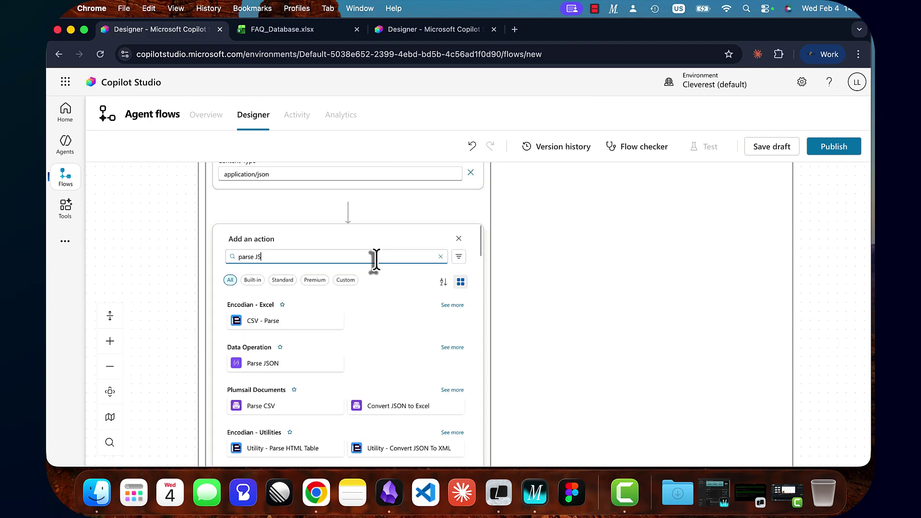
left_click(267, 368)
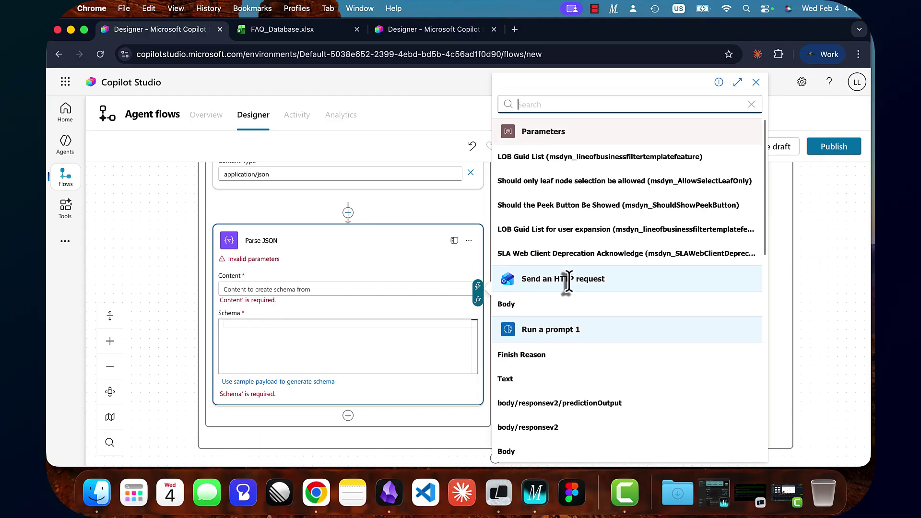
left_click(528, 307)
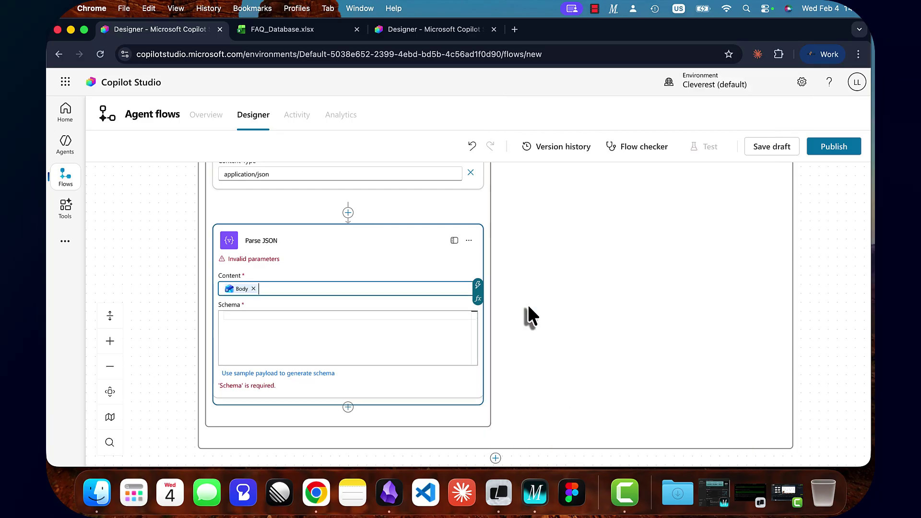
Try to enter an object schema with a string id property in Parse JSON, and check the sample payload generator.
left_click(439, 319)
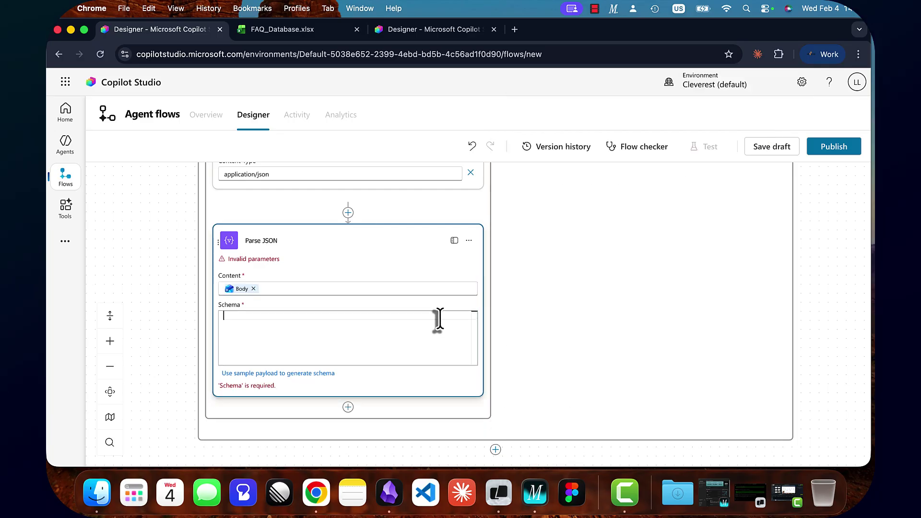
type("{     \"type\": \"object\",     \"properties\": {         \"id\": {             \"type\": \"string\"         }     } }")
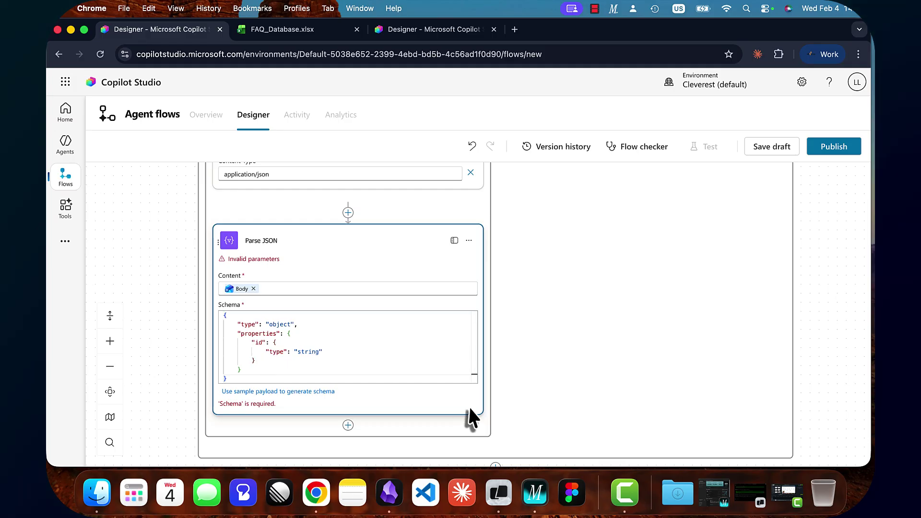
left_click(314, 391)
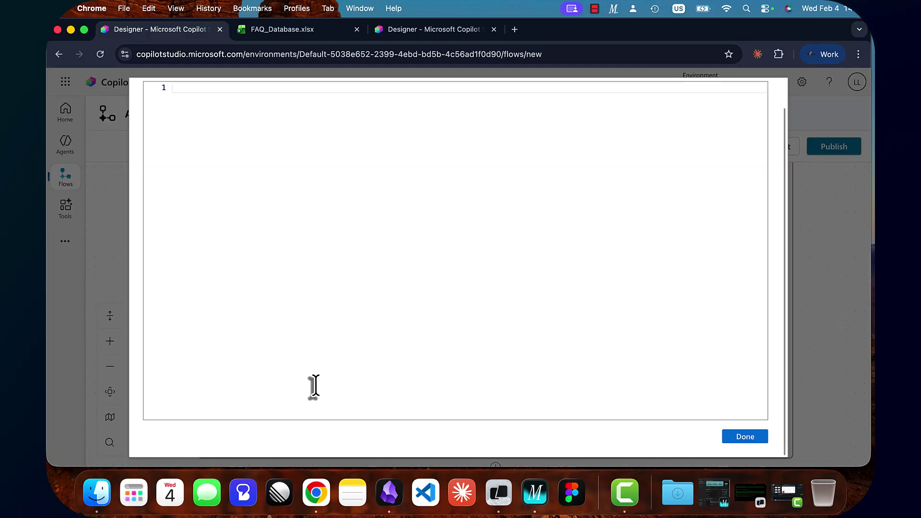
left_click(726, 437)
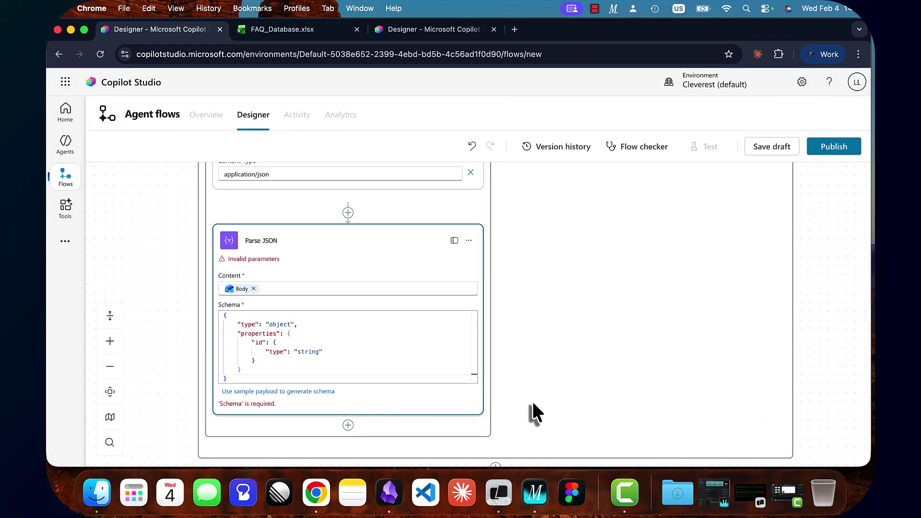
left_click(353, 380)
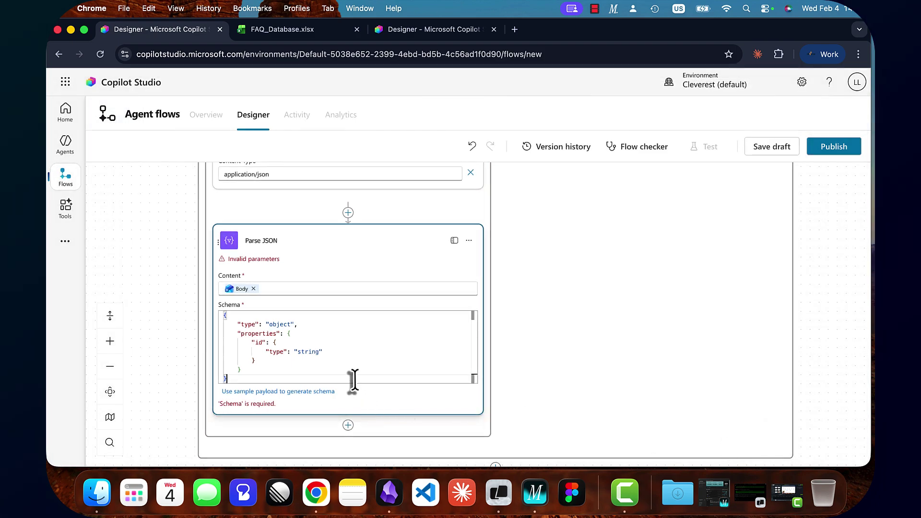
Reopen the Parse JSON action and set its Schema to an object with one string property named id.
left_click(342, 247)
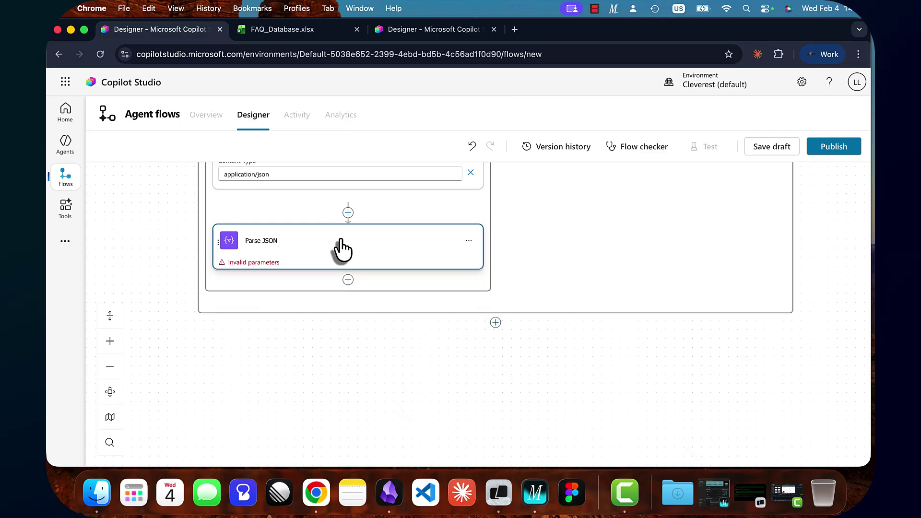
left_click(341, 247)
left_click(315, 318)
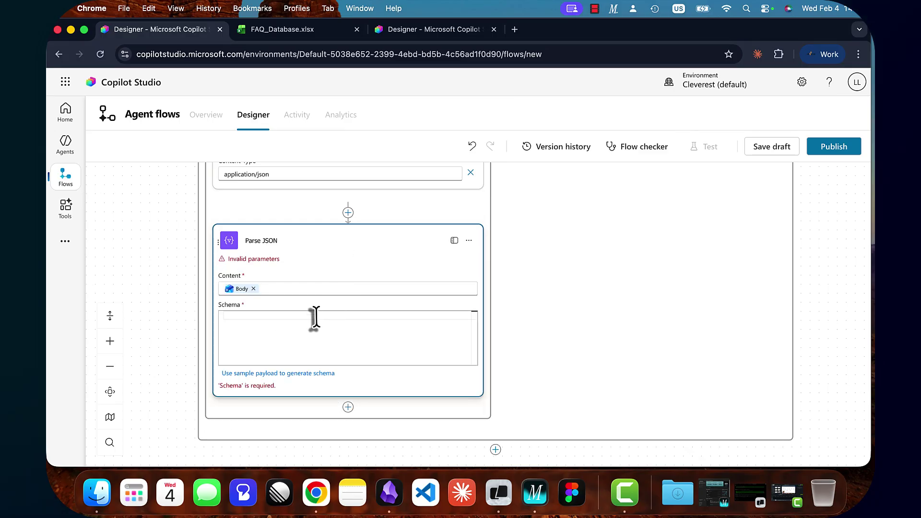
type("{     \"type\": \"object\",     \"properties\": {         \"id\": {             \"type\": \"string\"         }     } }")
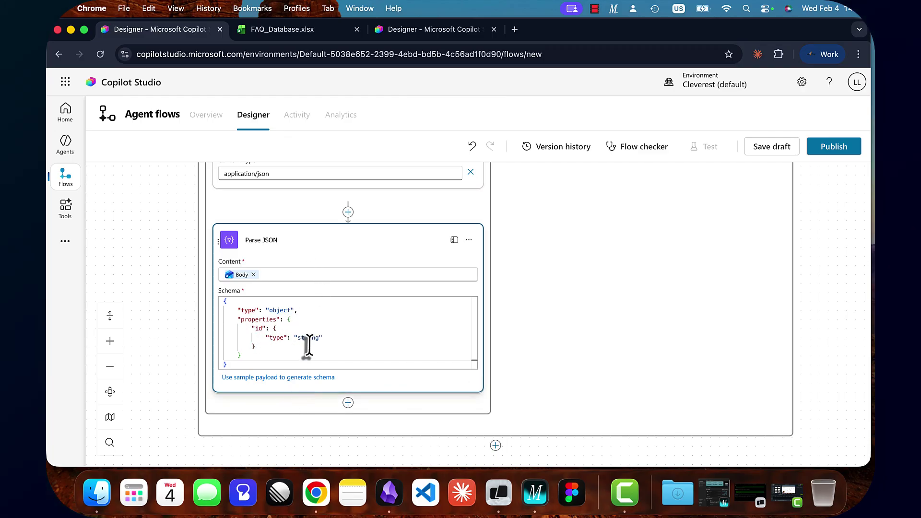
left_click(291, 249)
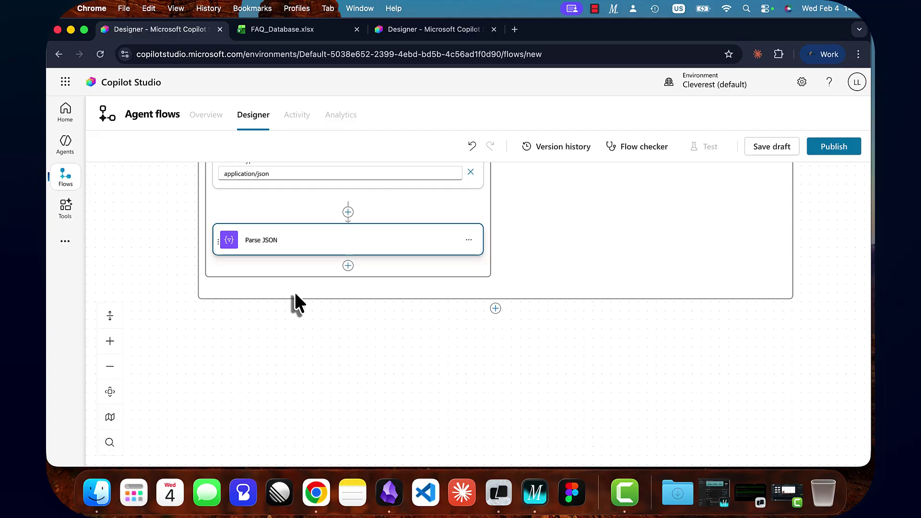
Add another Outlook "Send an HTTP request" action after Parse JSON.
left_click(348, 265)
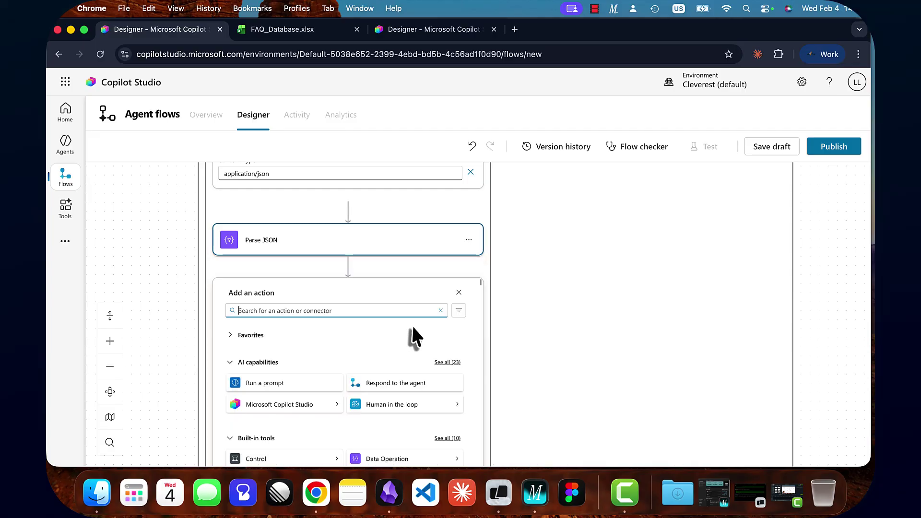
type("http re")
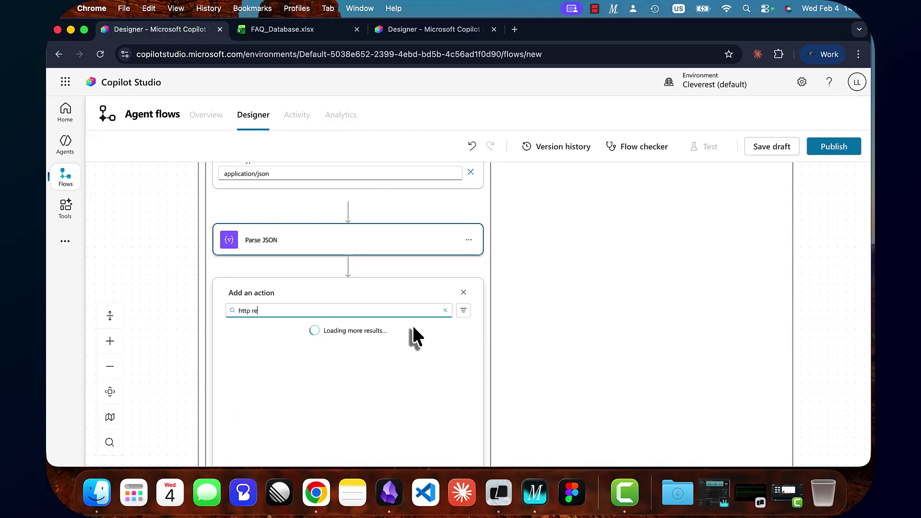
left_click(324, 332)
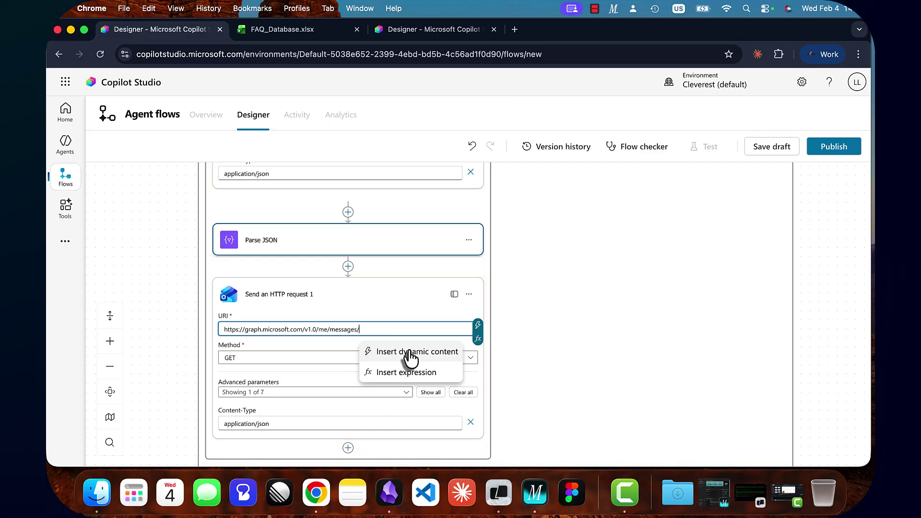
left_click(409, 353)
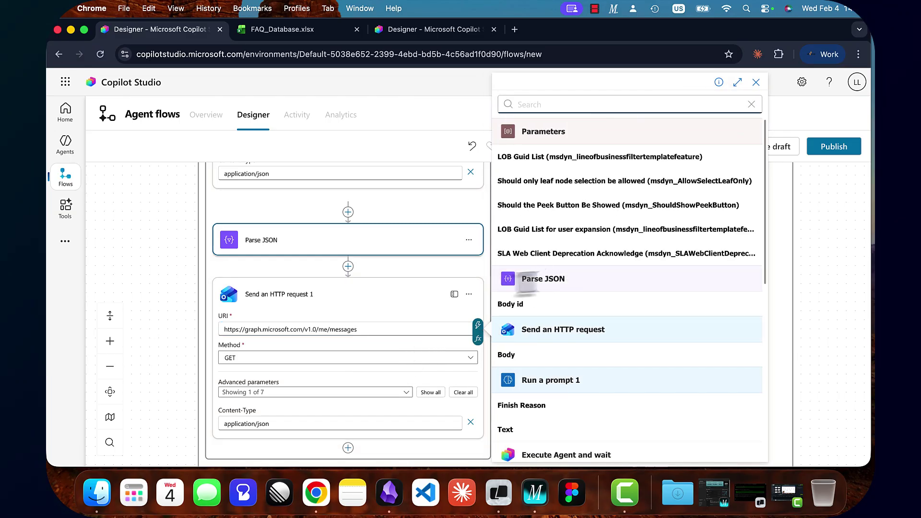
left_click(510, 304)
left_click(472, 359)
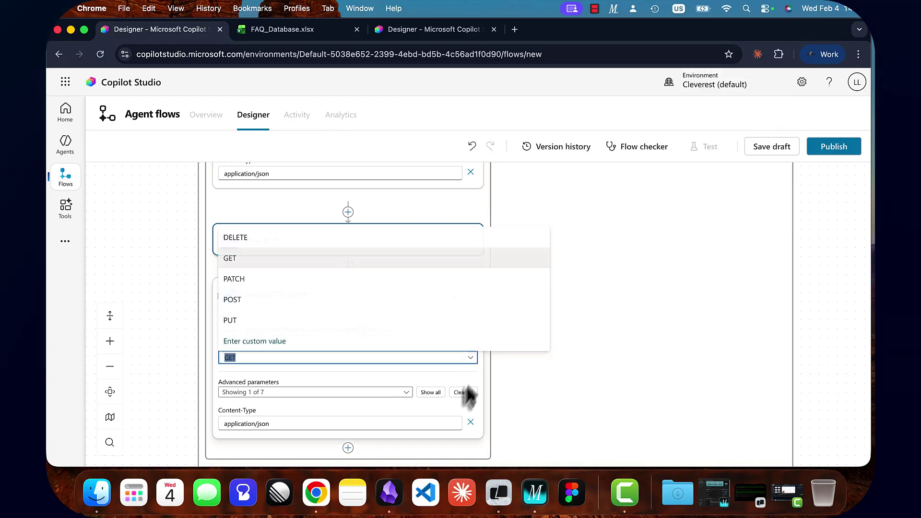
left_click(274, 282)
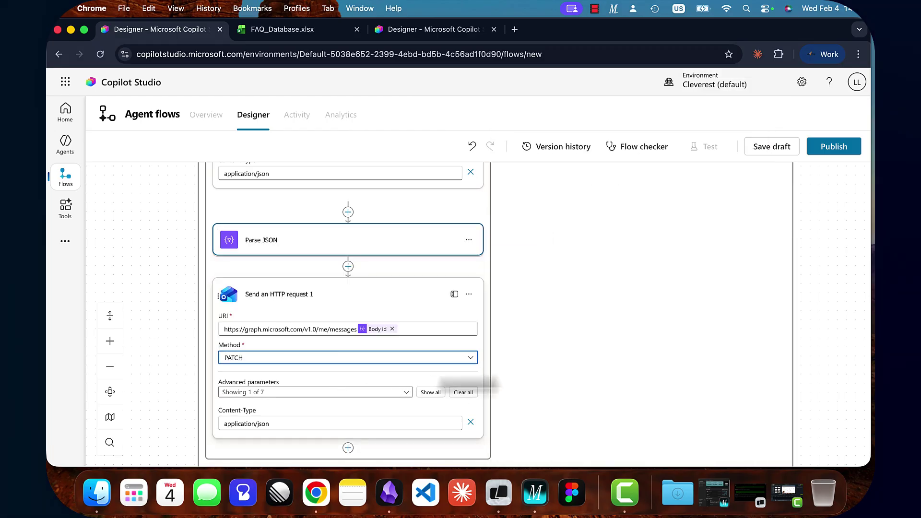
Show all advanced parameters of the PATCH request and set its Body to a JSON body object with contentType HTML and empty content.
scroll(541, 380, "down", 1)
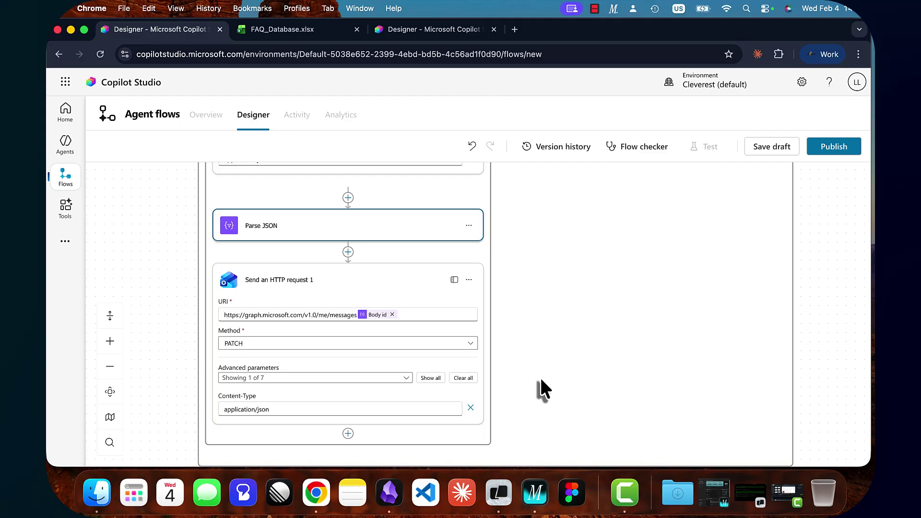
scroll(541, 388, "down", 1)
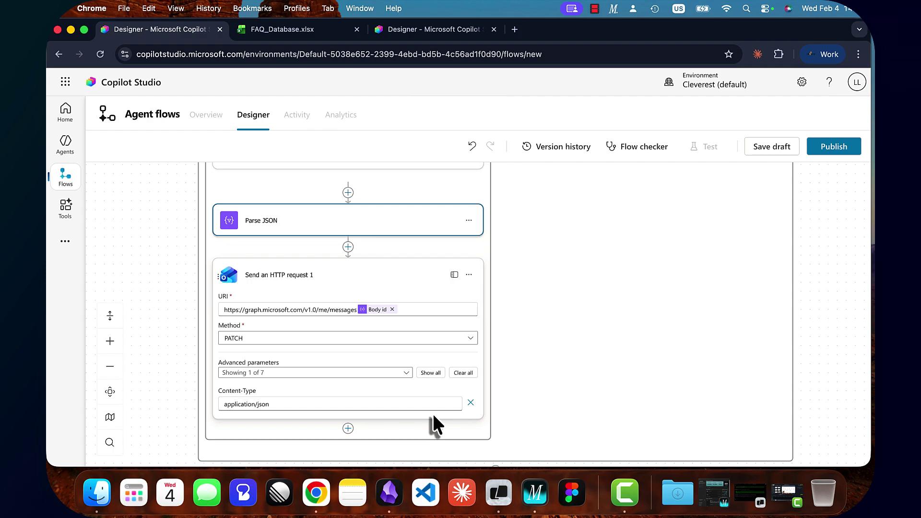
left_click(429, 373)
scroll(445, 380, "down", 1)
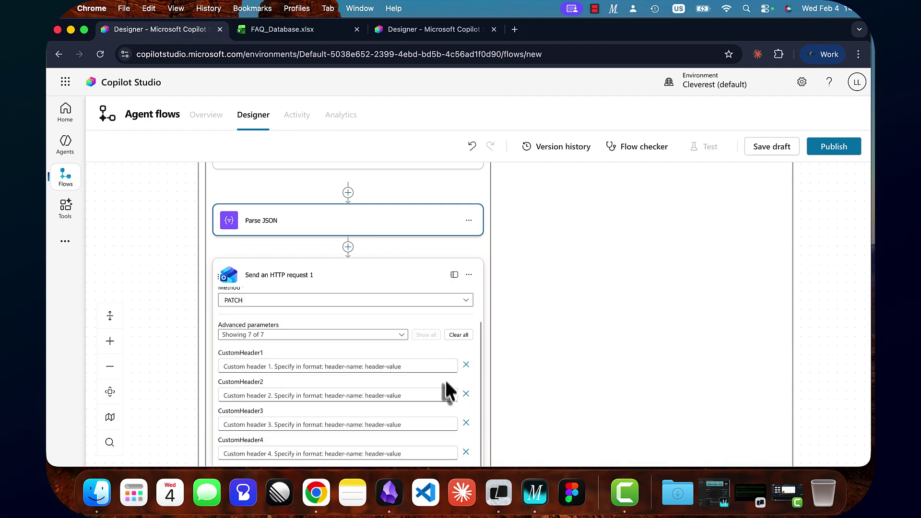
scroll(445, 381, "down", 3)
left_click(329, 374)
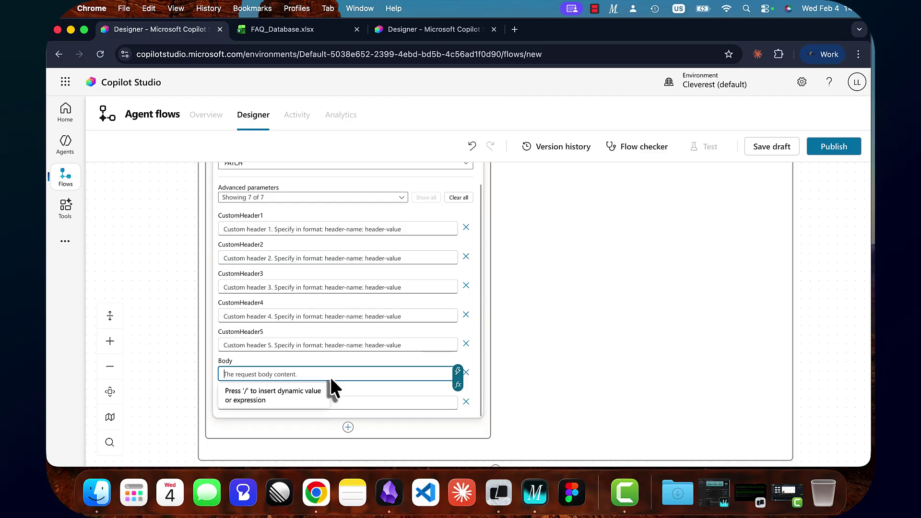
type("{   \"body\": {     \"contentType\": \"HTML\",     \"content\": \"\"   } }")
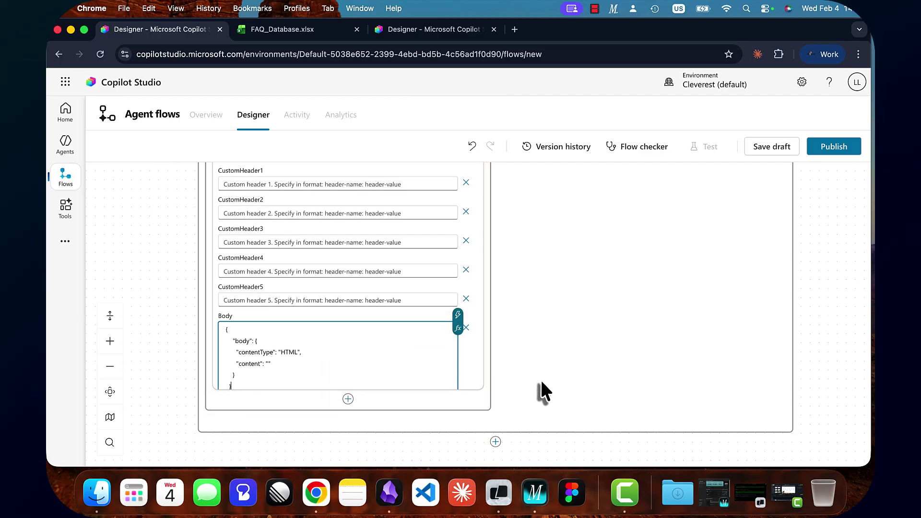
Insert the Text output of Run a prompt 1 as dynamic content for the request Body's content value.
scroll(393, 366, "down", 2)
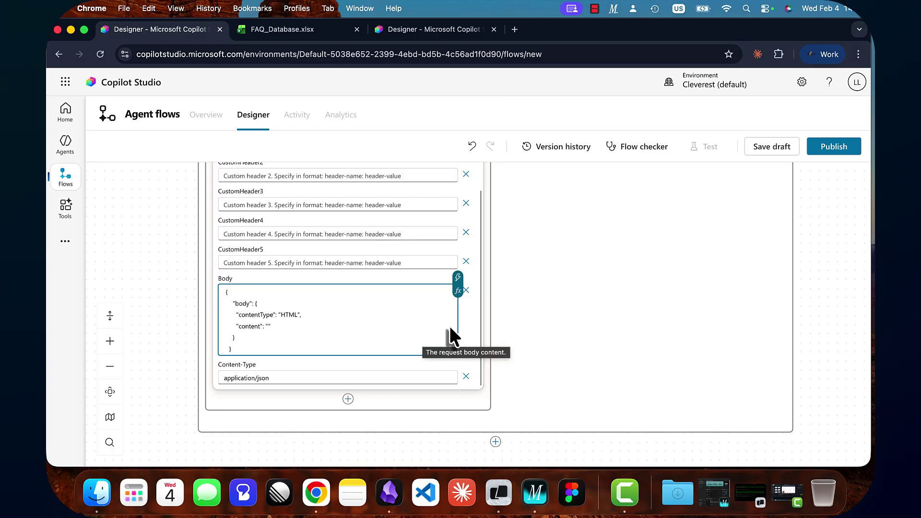
left_click(457, 278)
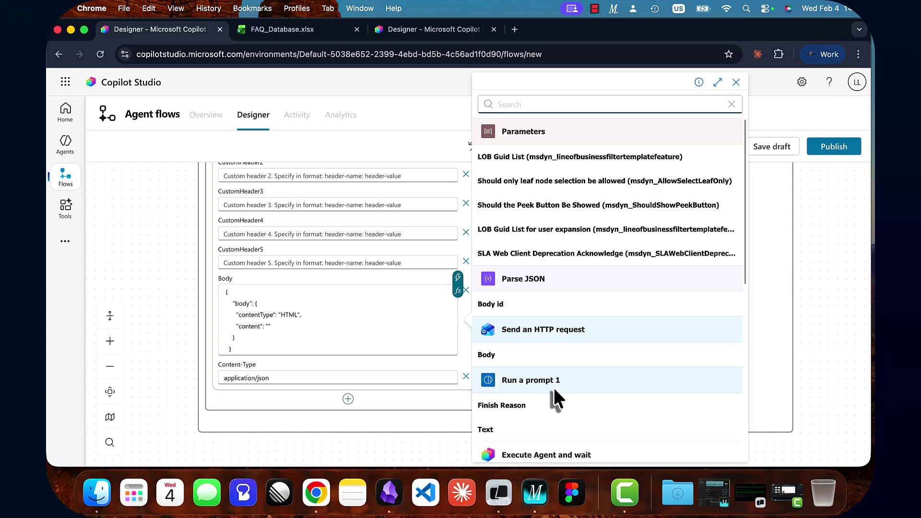
left_click(493, 432)
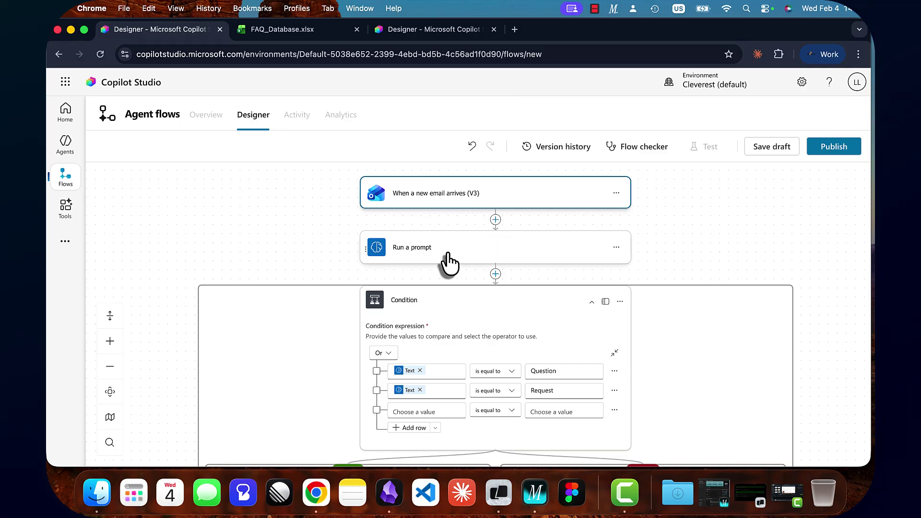
Rename the first "Run a prompt" action, directly below the email trigger, as "Classify email".
left_click(616, 247)
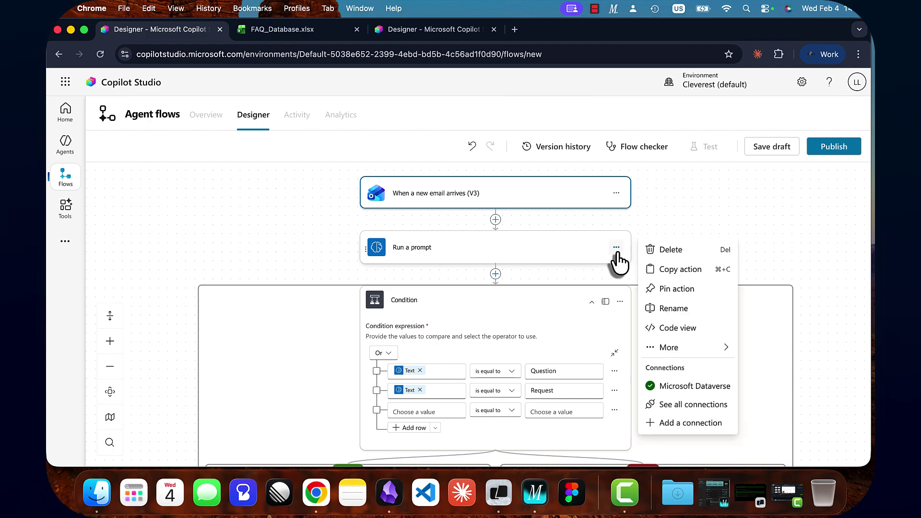
left_click(691, 310)
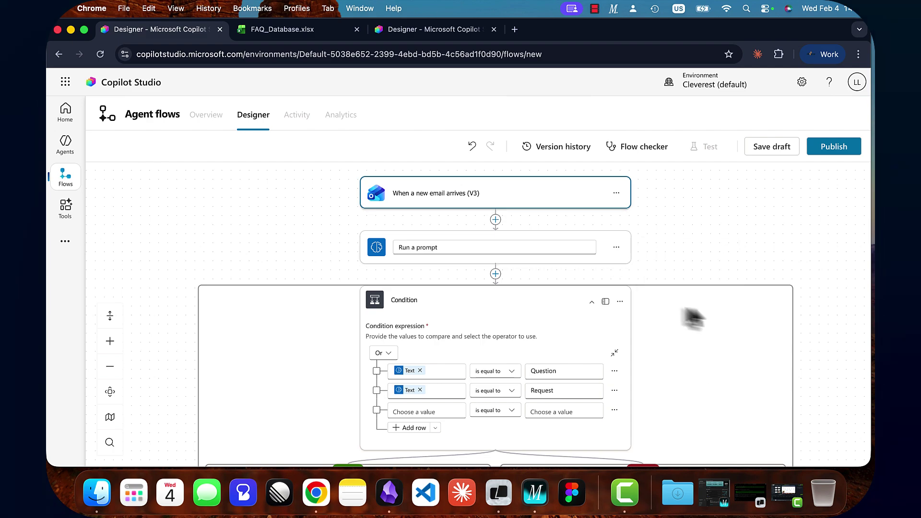
triple_click(467, 248)
type("Classify")
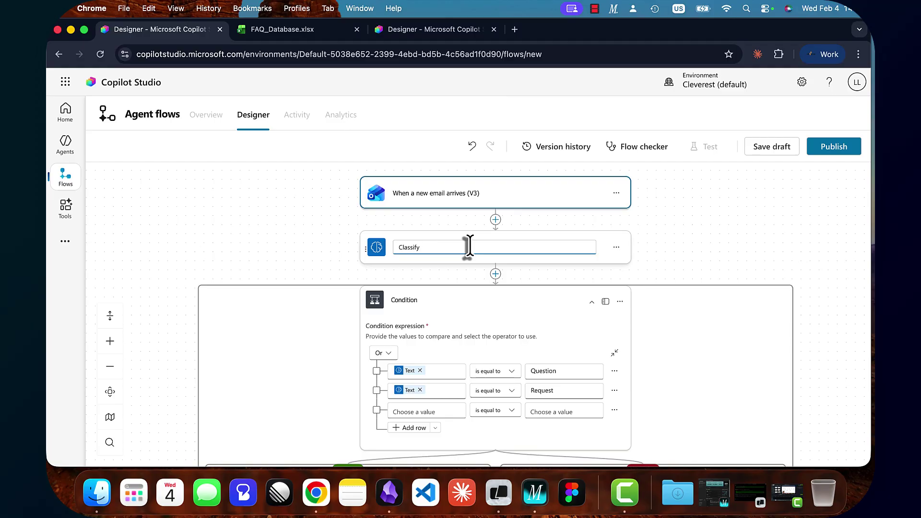
type("email")
left_click(661, 253)
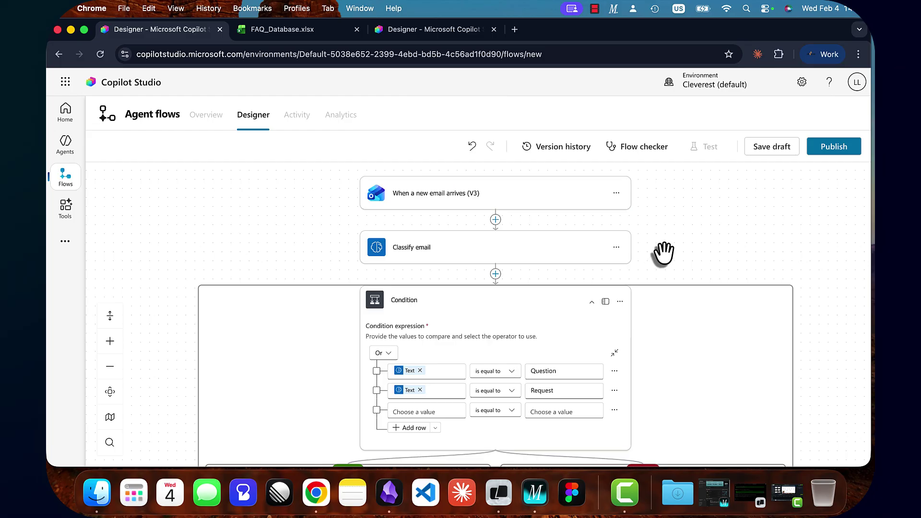
Publish the completed agent flow and start a manual test of it.
scroll(302, 345, "down", 3)
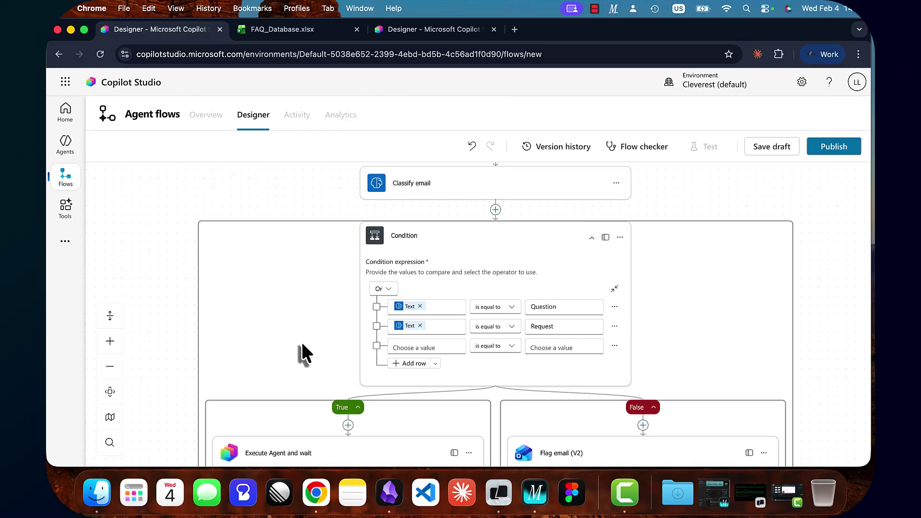
scroll(301, 342, "down", 4)
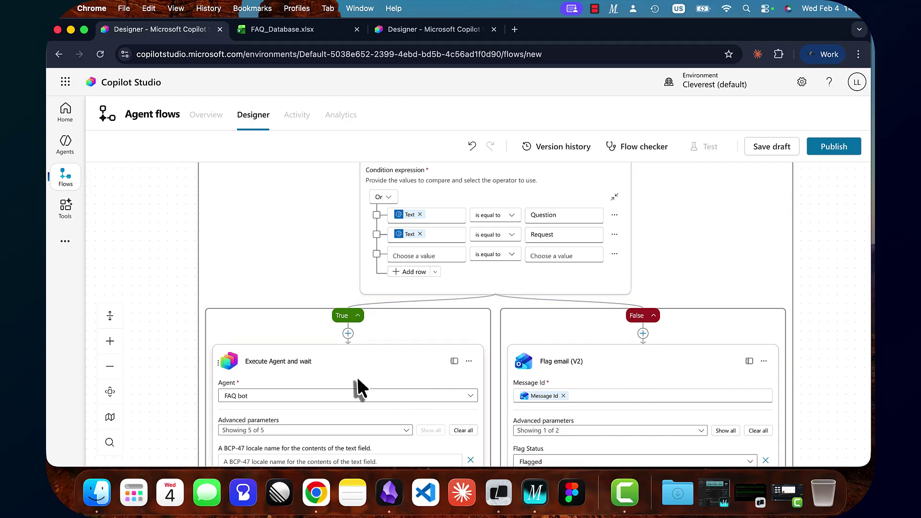
scroll(245, 334, "down", 10)
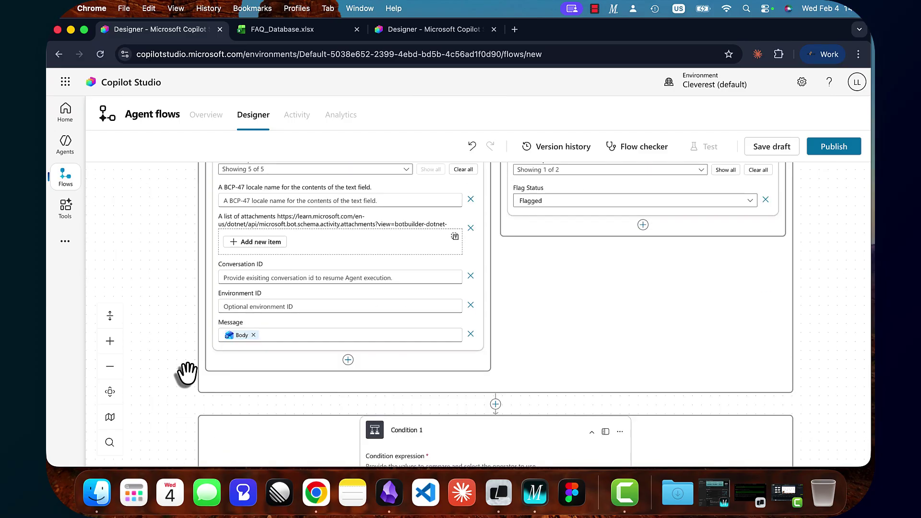
scroll(187, 374, "down", 10)
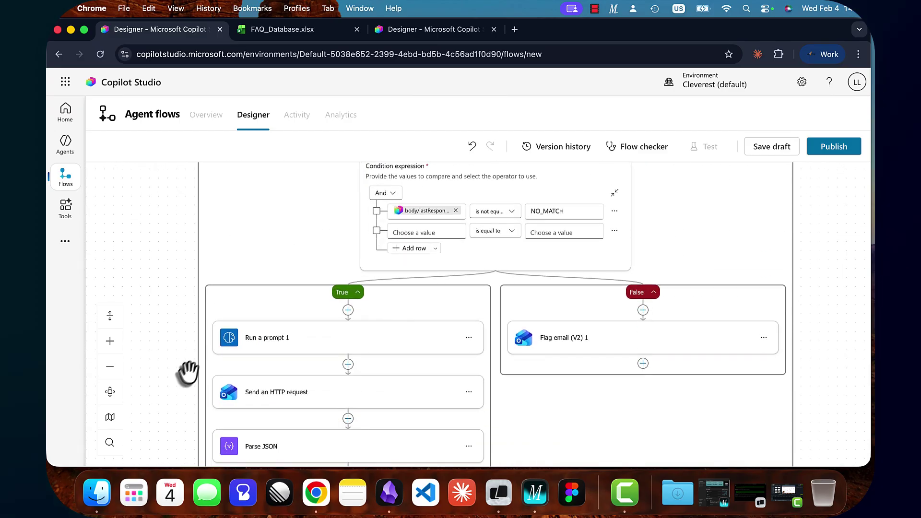
scroll(329, 395, "down", 2)
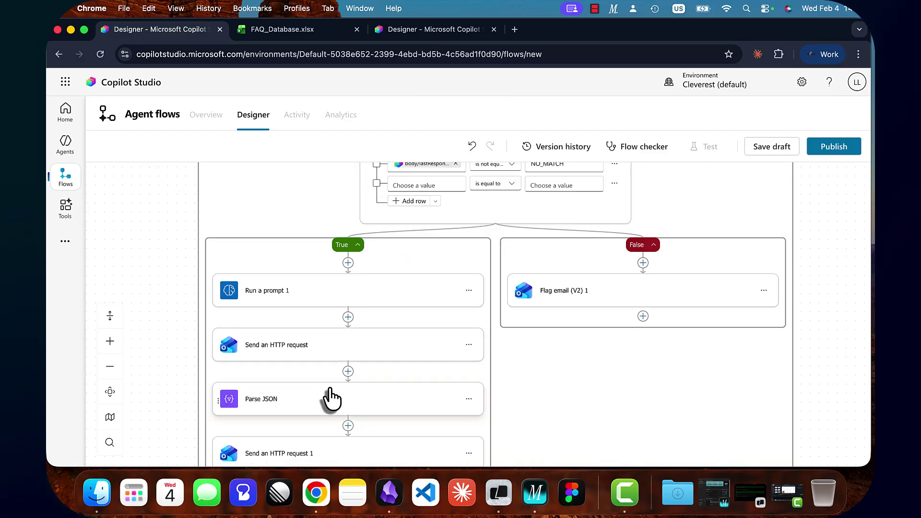
scroll(362, 397, "down", 5)
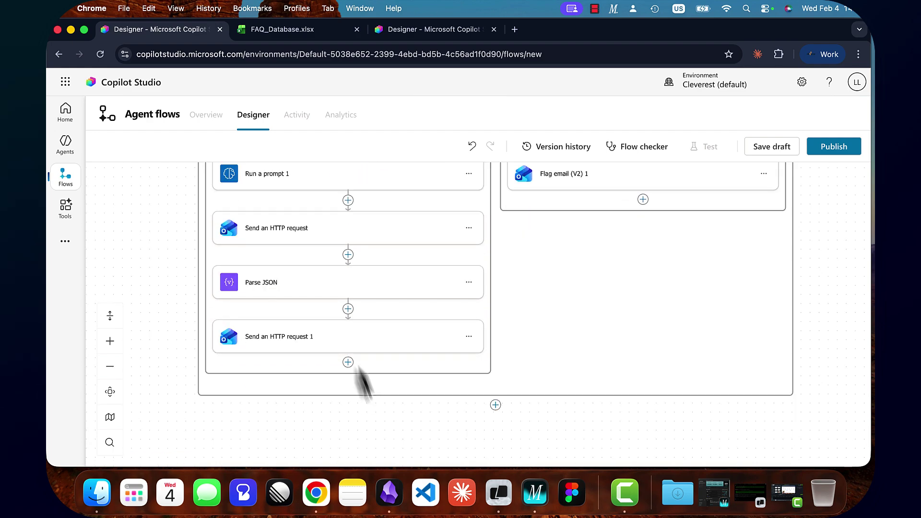
scroll(182, 298, "up", 1)
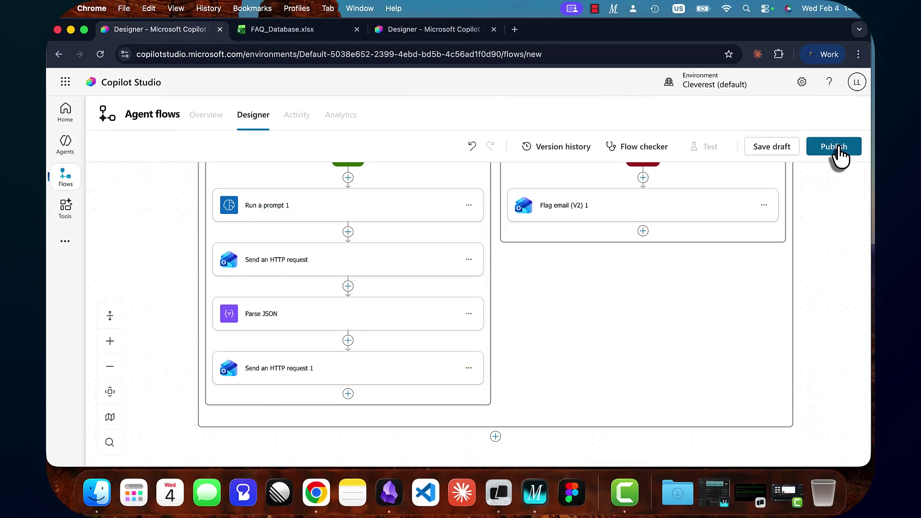
left_click(837, 149)
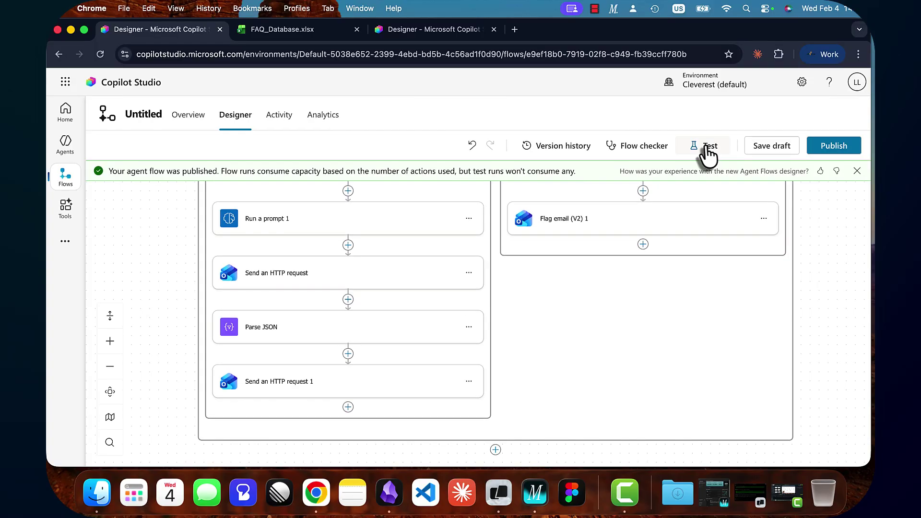
left_click(703, 153)
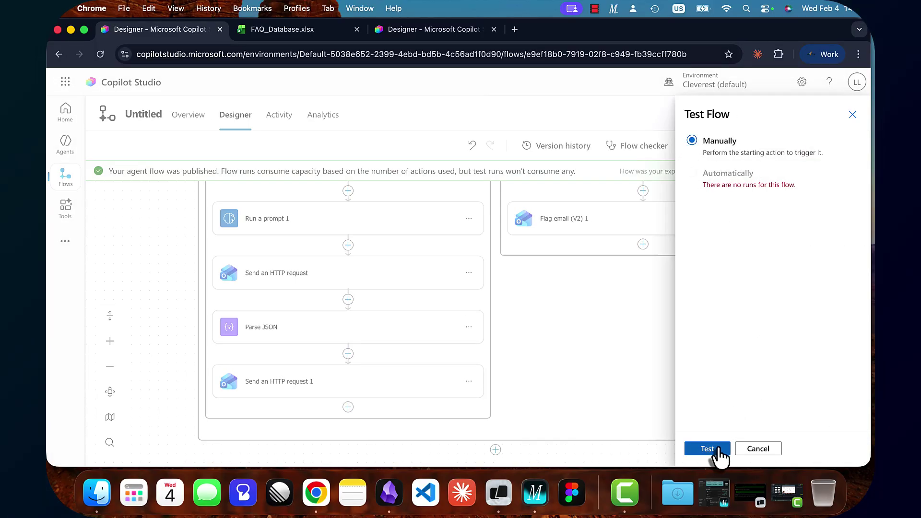
left_click(707, 448)
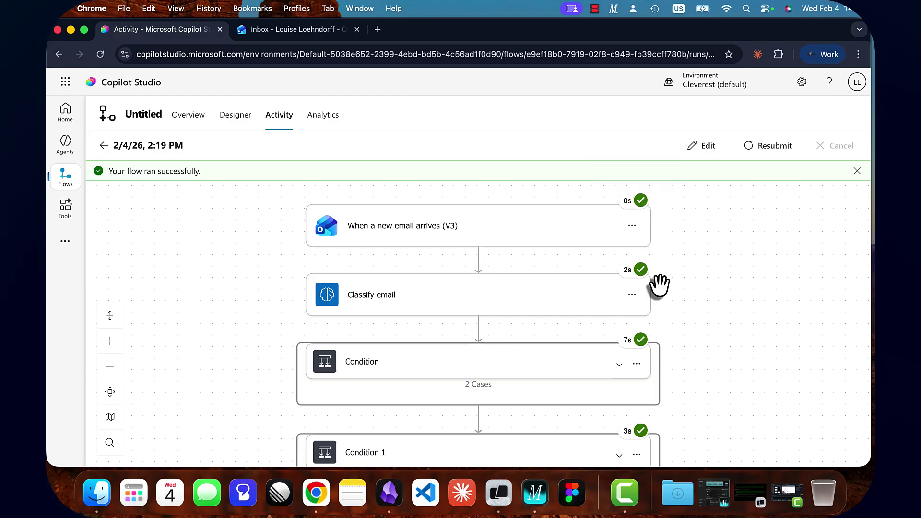
Examine the test run's action statuses and expand Condition 1 to check which branch ran.
scroll(718, 398, "down", 1)
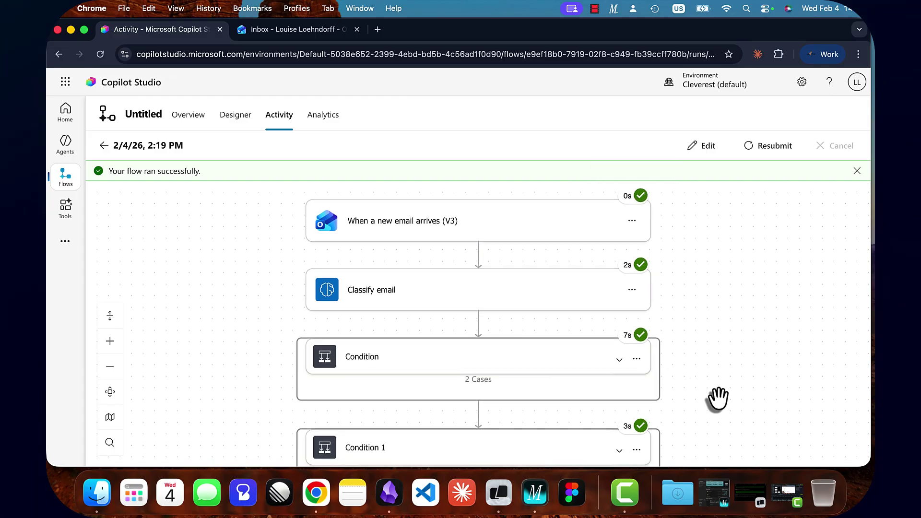
scroll(718, 398, "down", 1)
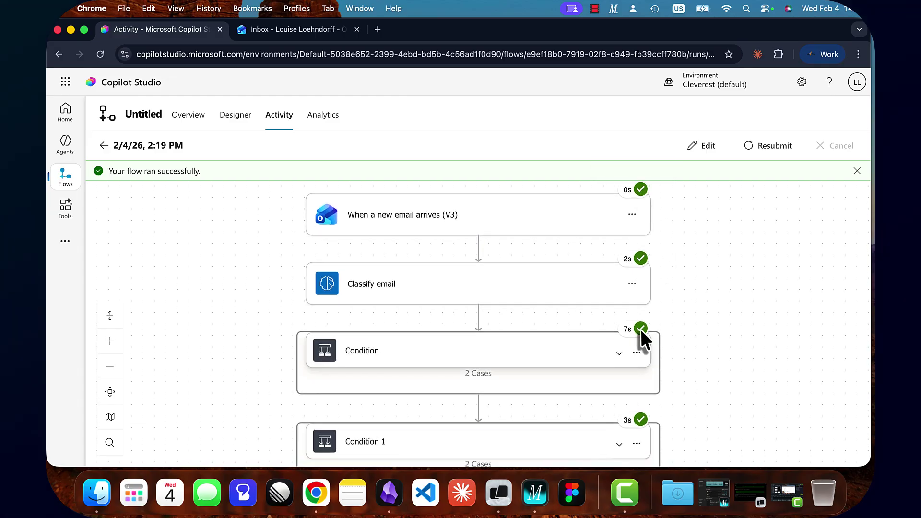
scroll(698, 403, "down", 3)
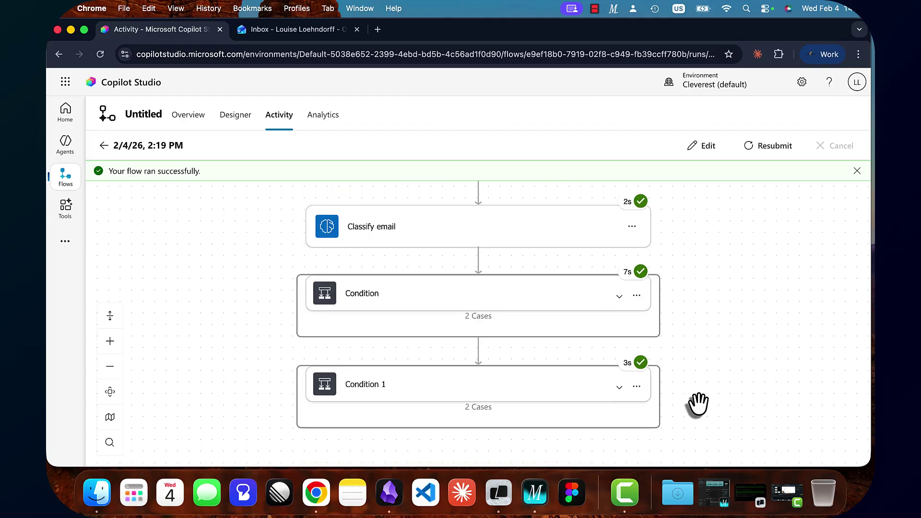
left_click(504, 382)
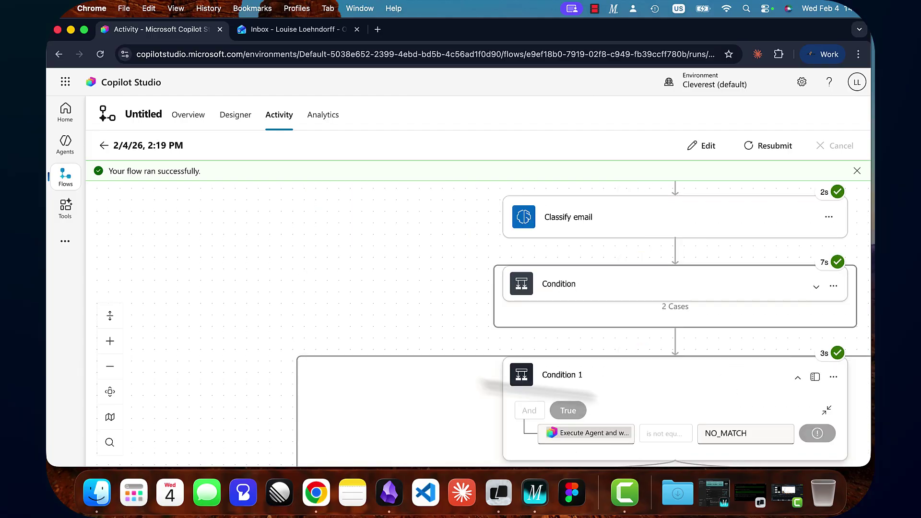
left_click_drag(421, 329, 346, 166)
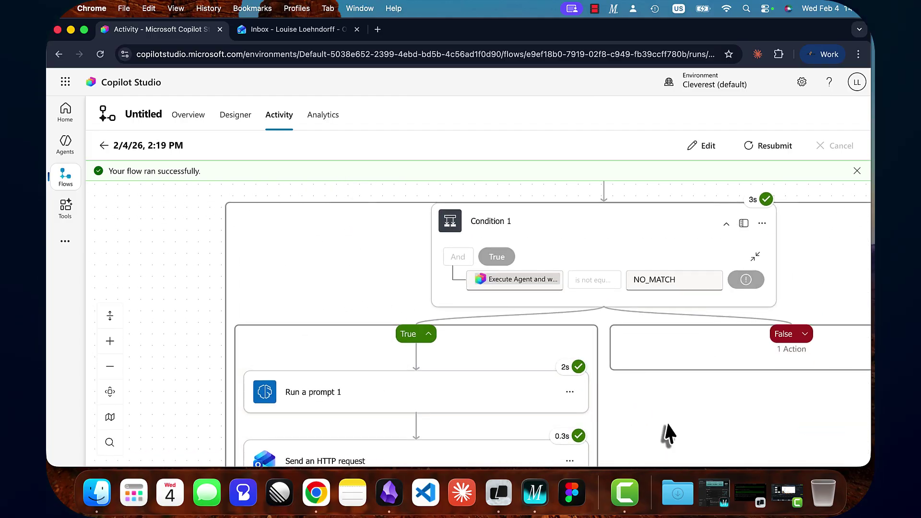
left_click_drag(665, 424, 589, 463)
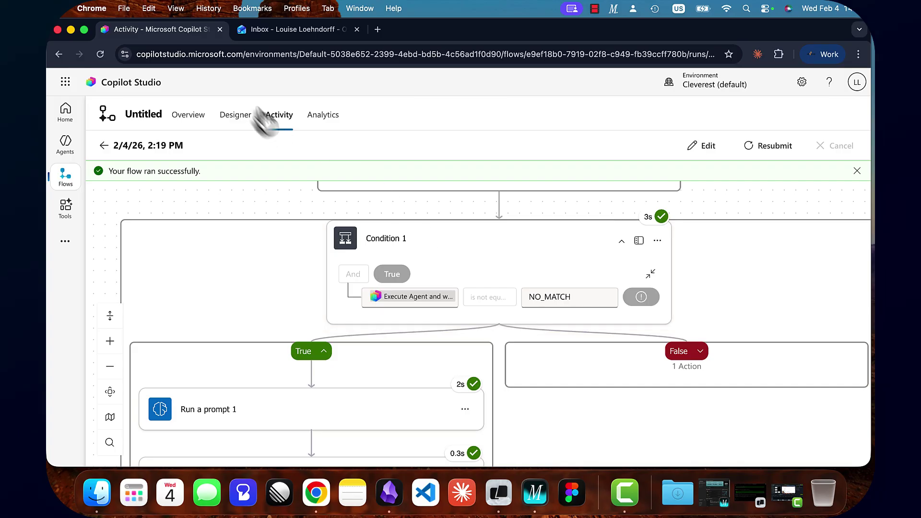
Switch to the Outlook inbox and read the question in the "Password reset" email.
left_click(263, 32)
left_click(307, 214)
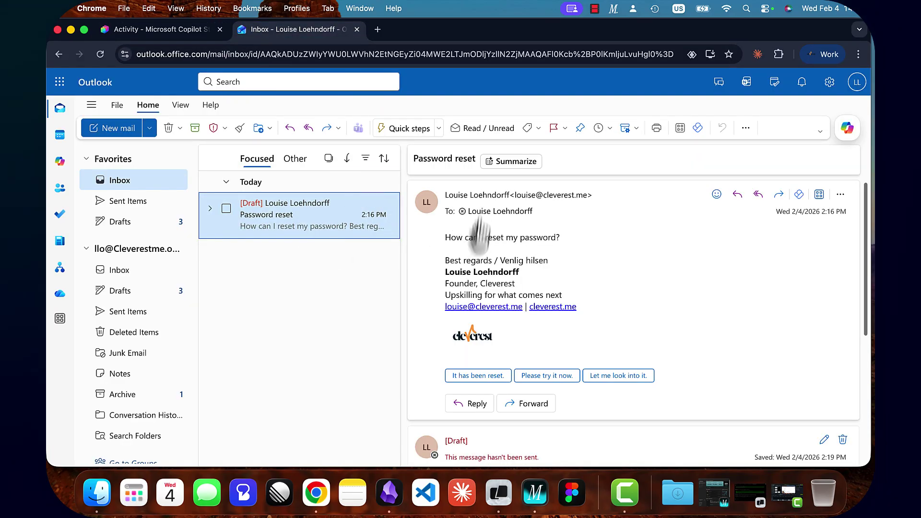
left_click_drag(446, 237, 561, 238)
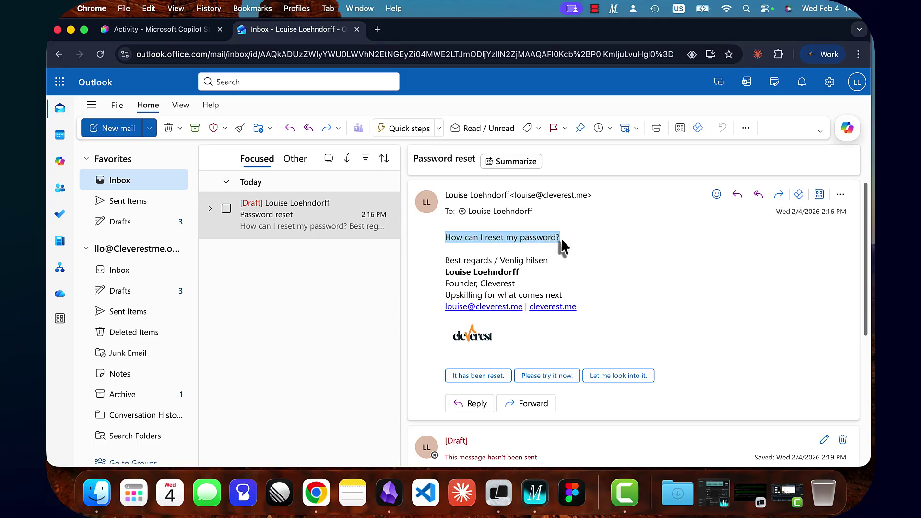
left_click(560, 238)
Review the draft reply's greeting, password reset instructions and sign-off, and return to the flow run in Copilot Studio.
scroll(698, 354, "down", 3)
scroll(697, 345, "down", 3)
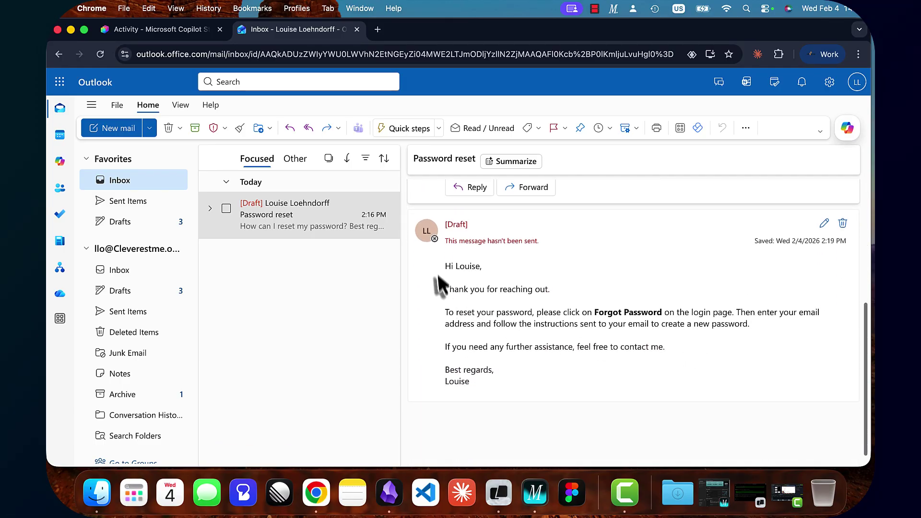
left_click_drag(452, 267, 482, 266)
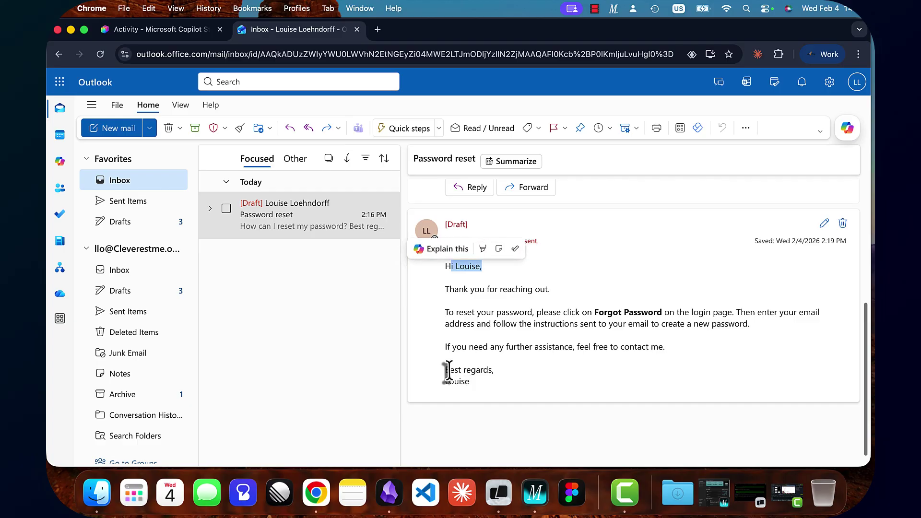
left_click_drag(444, 371, 501, 371)
left_click(502, 370)
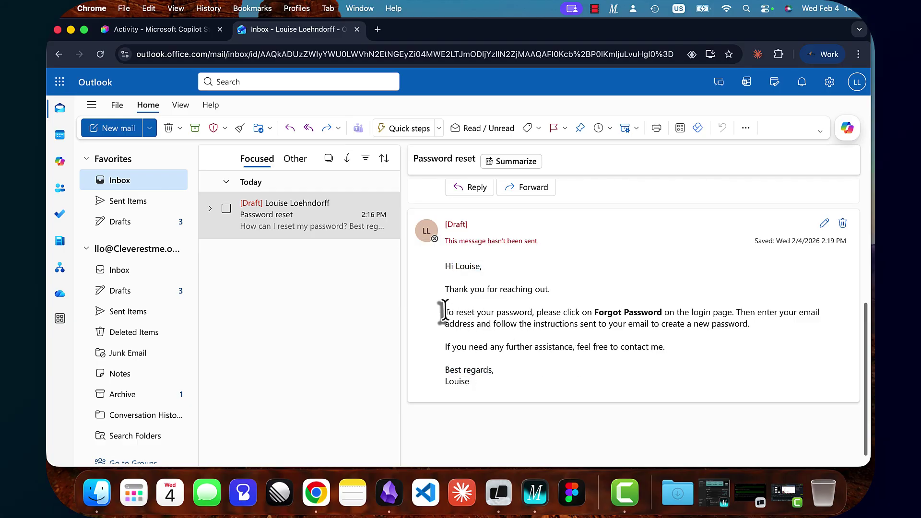
left_click_drag(444, 312, 750, 325)
left_click(760, 341)
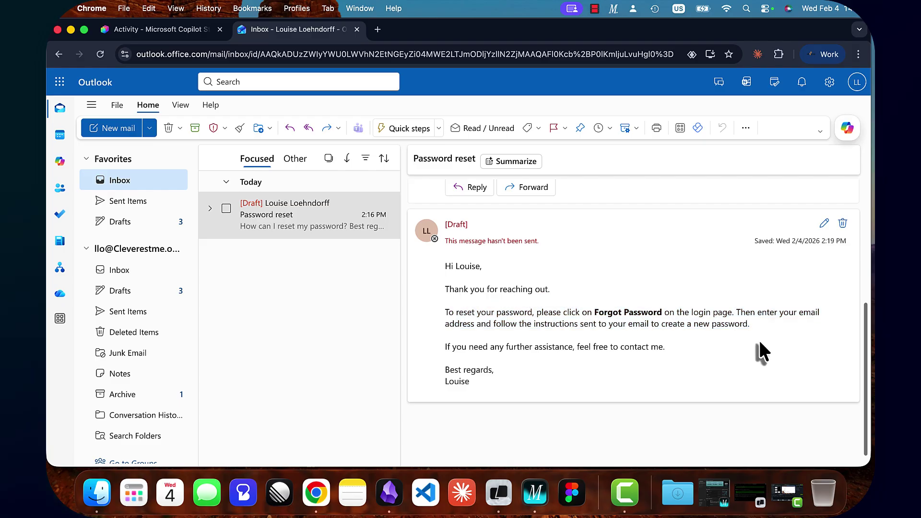
left_click(160, 33)
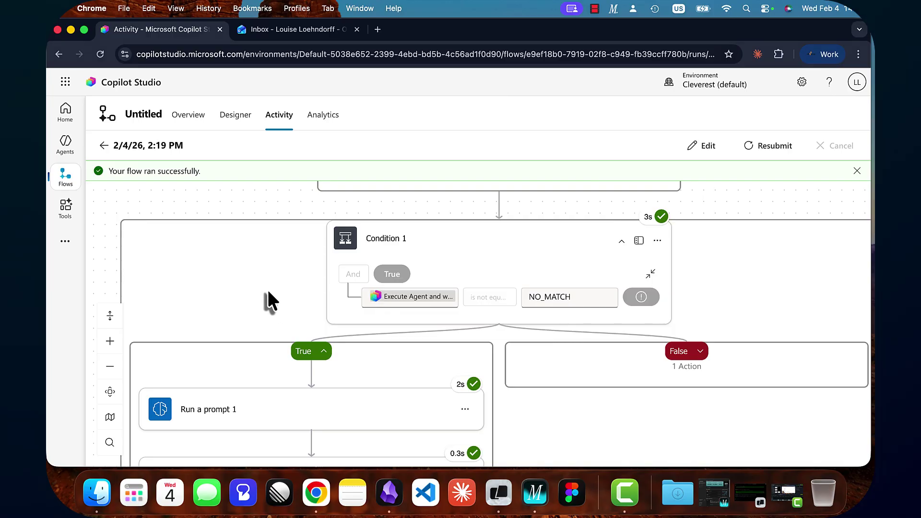
Expand Send an HTTP request 1 in the test run and examine its input parameters.
scroll(268, 302, "down", 5)
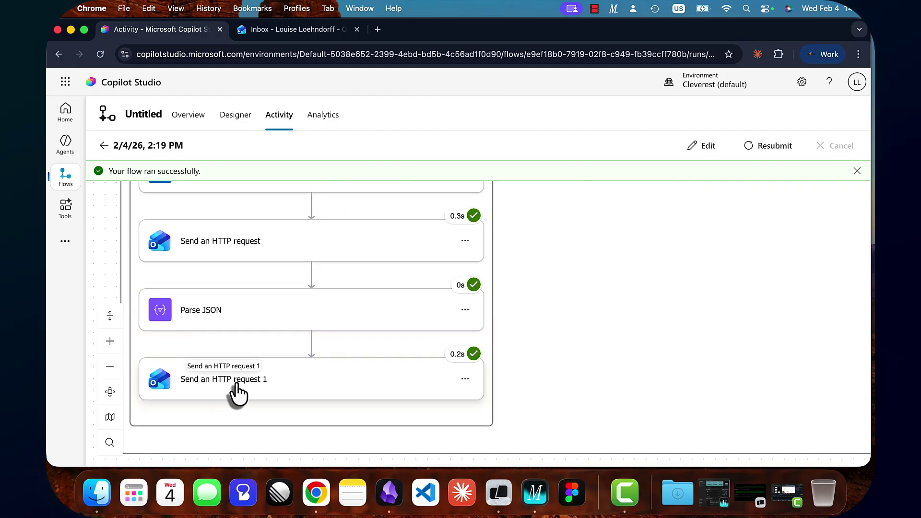
left_click(236, 387)
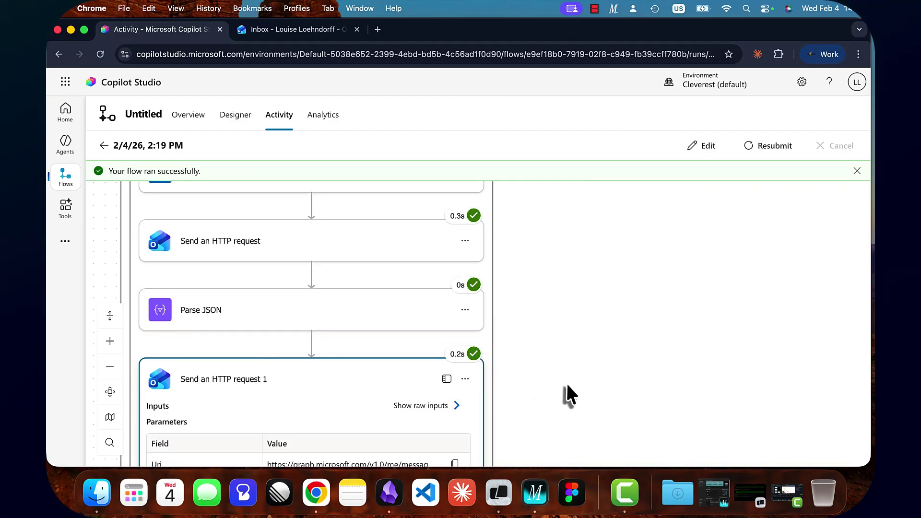
scroll(567, 386, "down", 2)
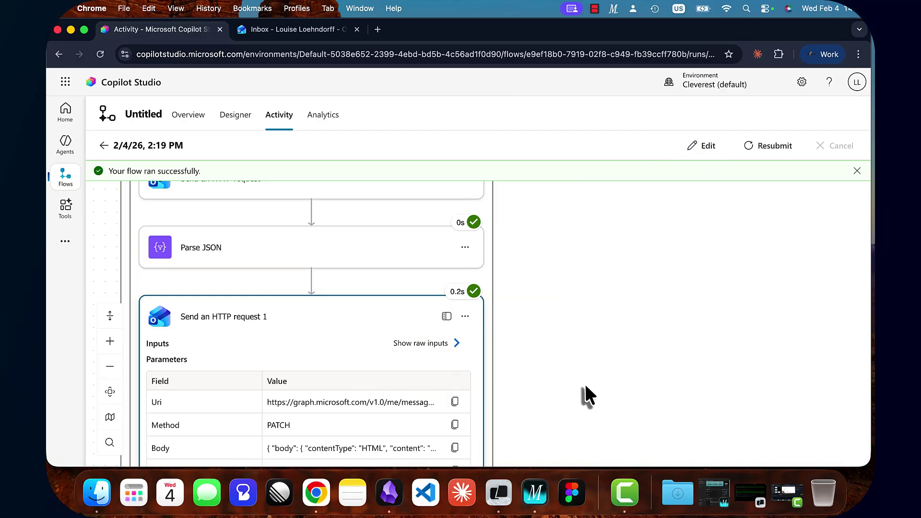
scroll(582, 395, "down", 3)
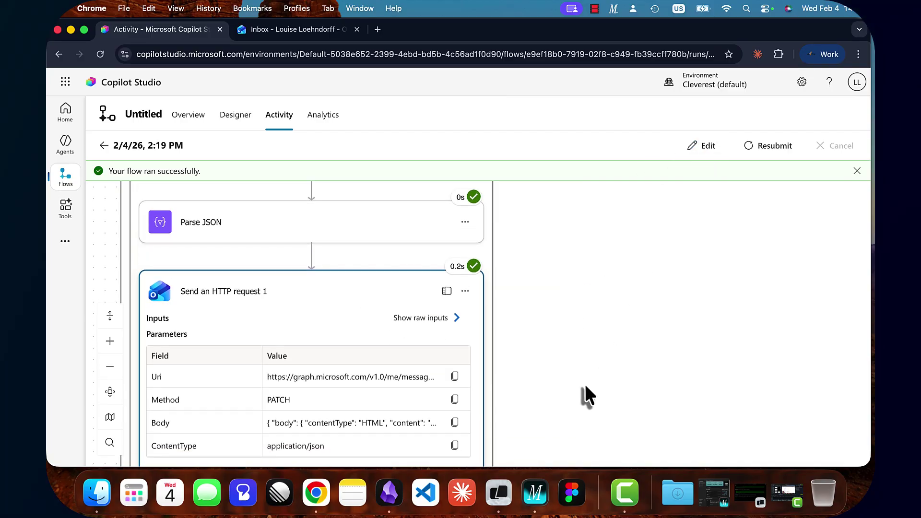
Open the flow for editing and examine the URI of Send an HTTP request 1 in Condition 1's True branch.
left_click(701, 147)
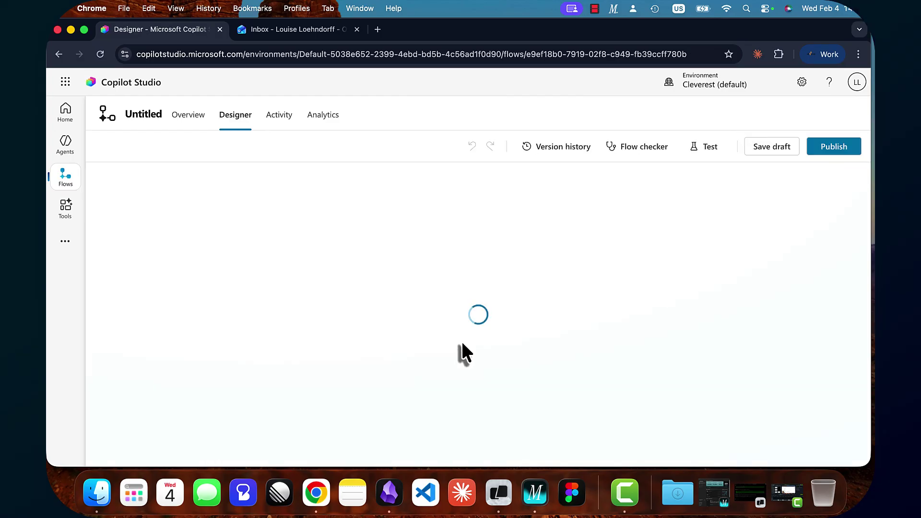
scroll(355, 408, "down", 3)
scroll(341, 418, "down", 5)
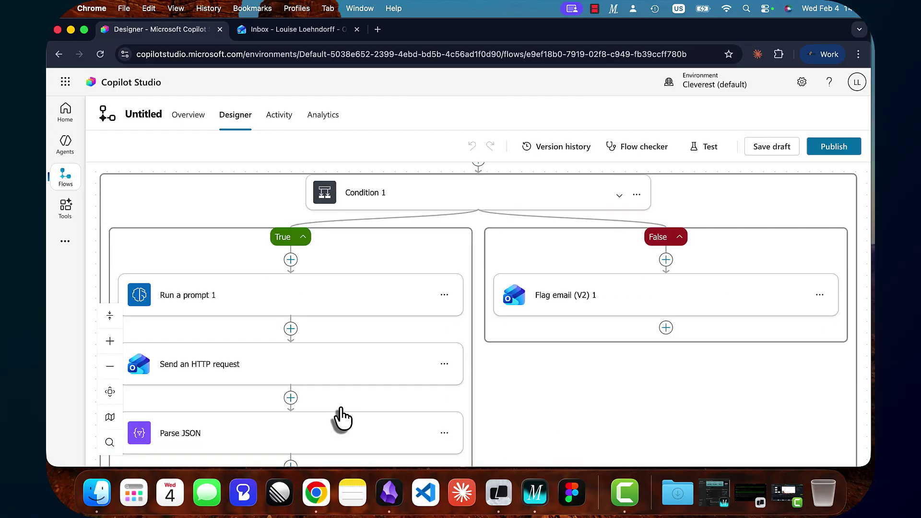
scroll(551, 398, "down", 2)
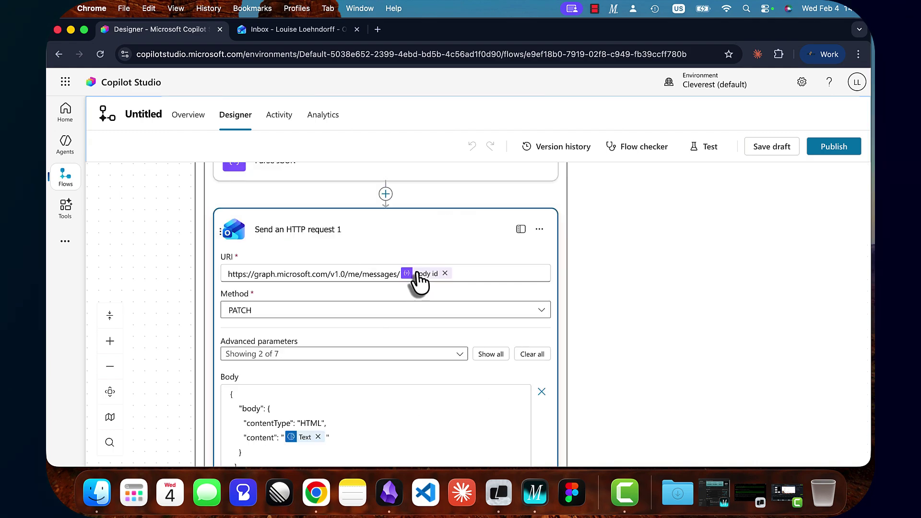
mouse_move(418, 275)
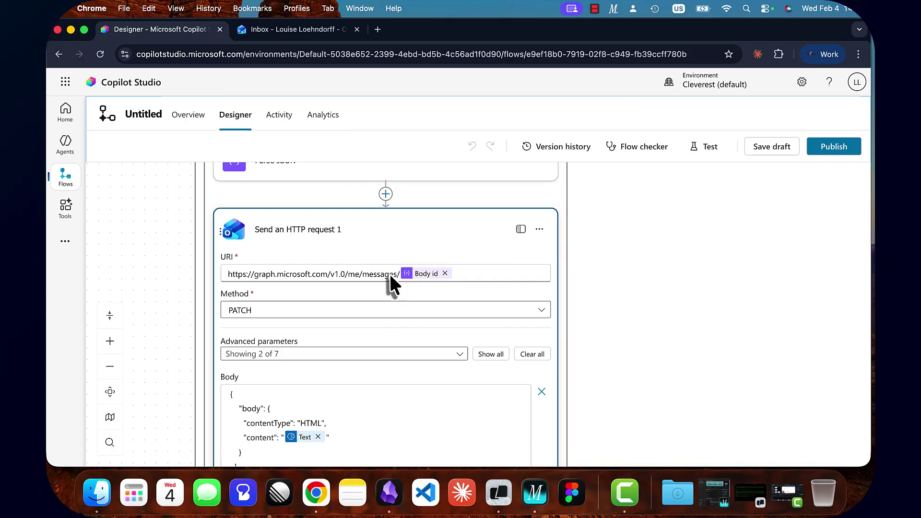
Remove the slash between "messages" and the Body id token in Send an HTTP request 1's URI, and restore it.
left_click(390, 274)
left_click(399, 274)
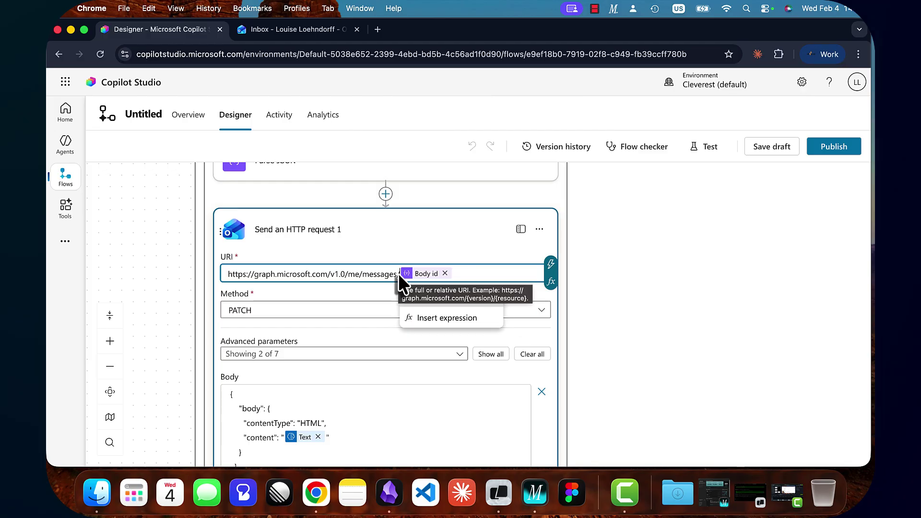
key("BackSpace")
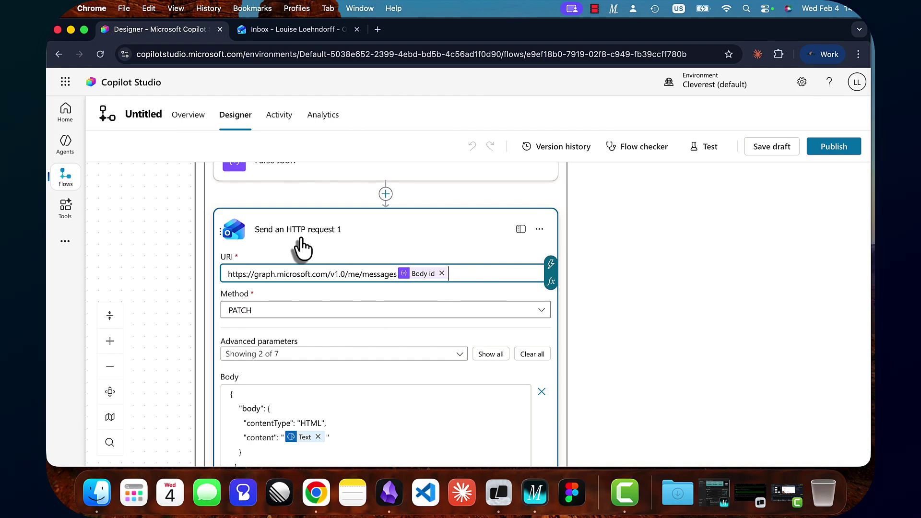
left_click(396, 273)
key("BackSpace")
type("/")
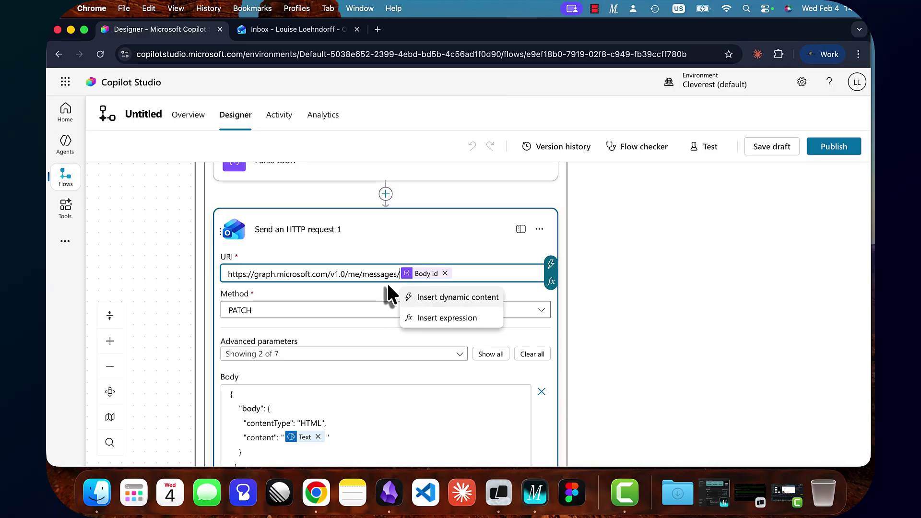